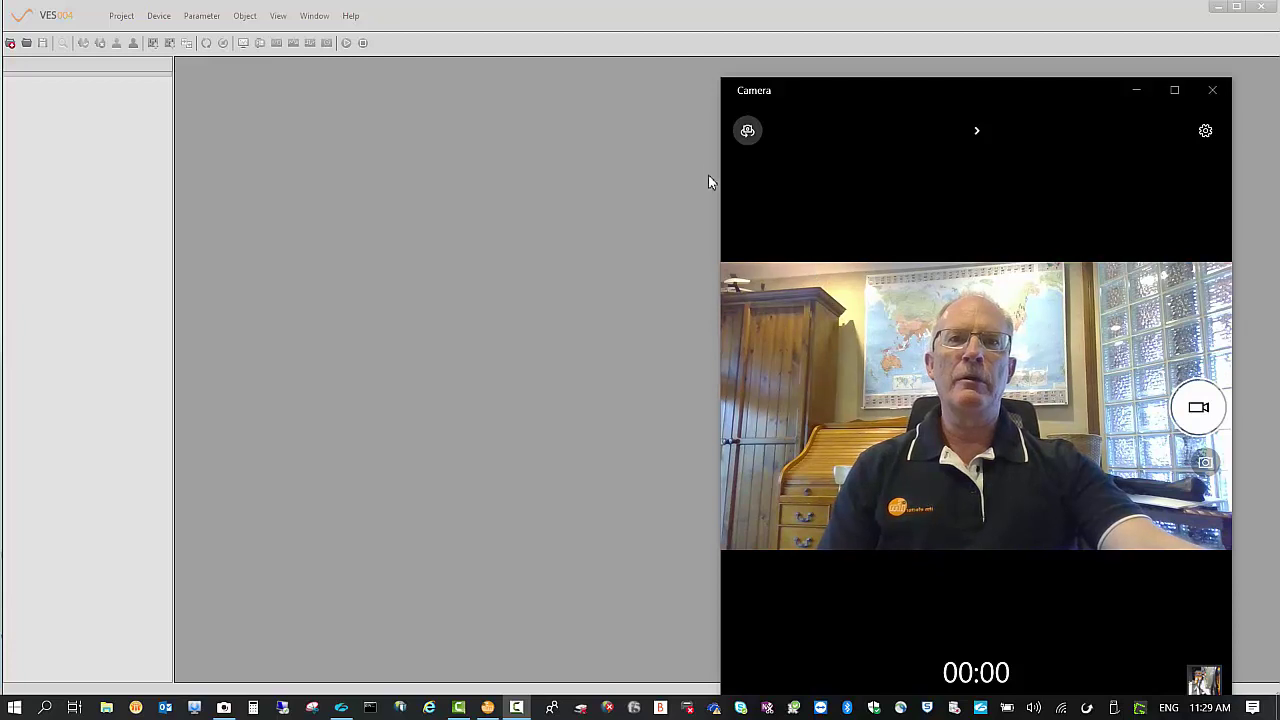
Switch the Camera app to the other camera to view the sensor mounted on the motor.
click(743, 131)
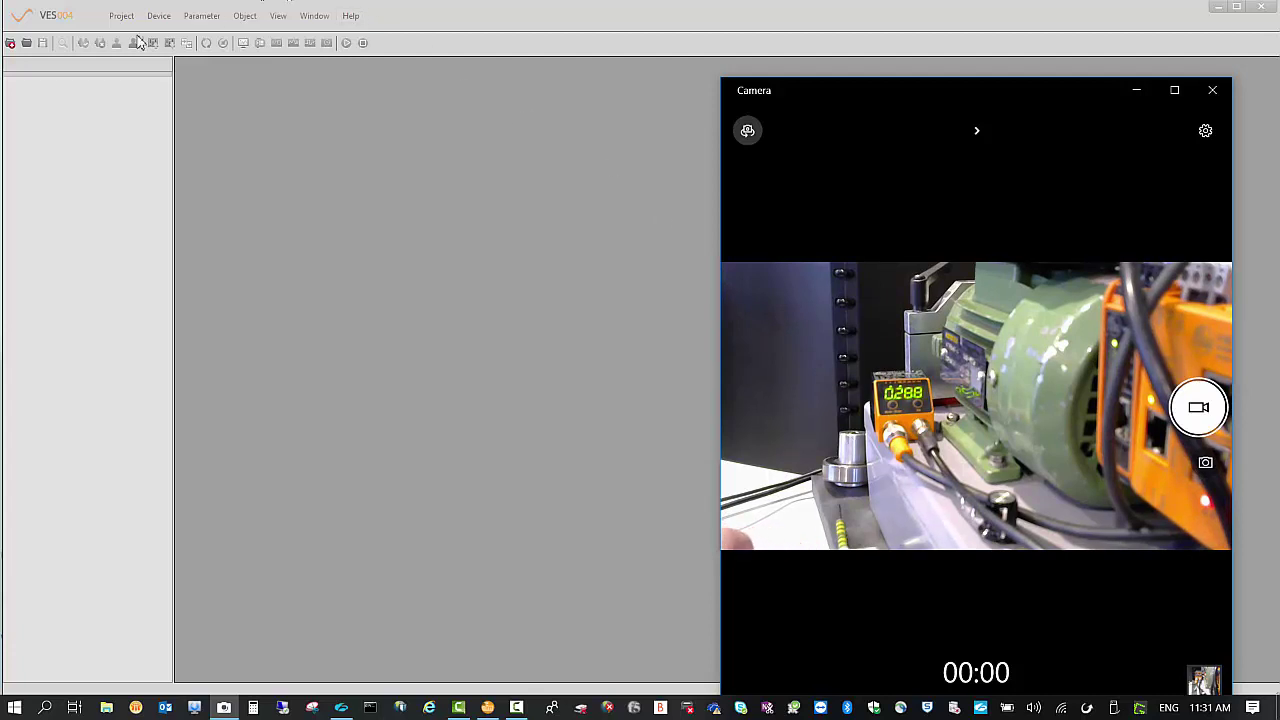
Create a new project named "Vnb211 Standalone".
click(107, 22)
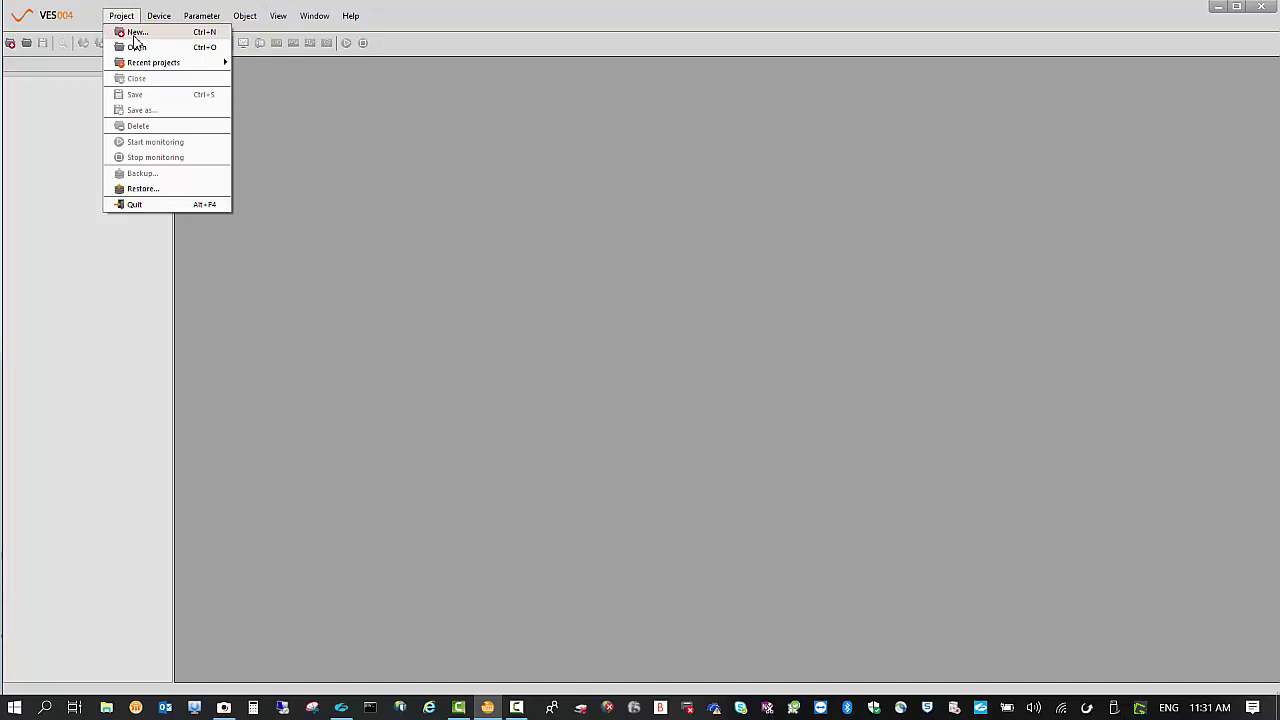
click(130, 32)
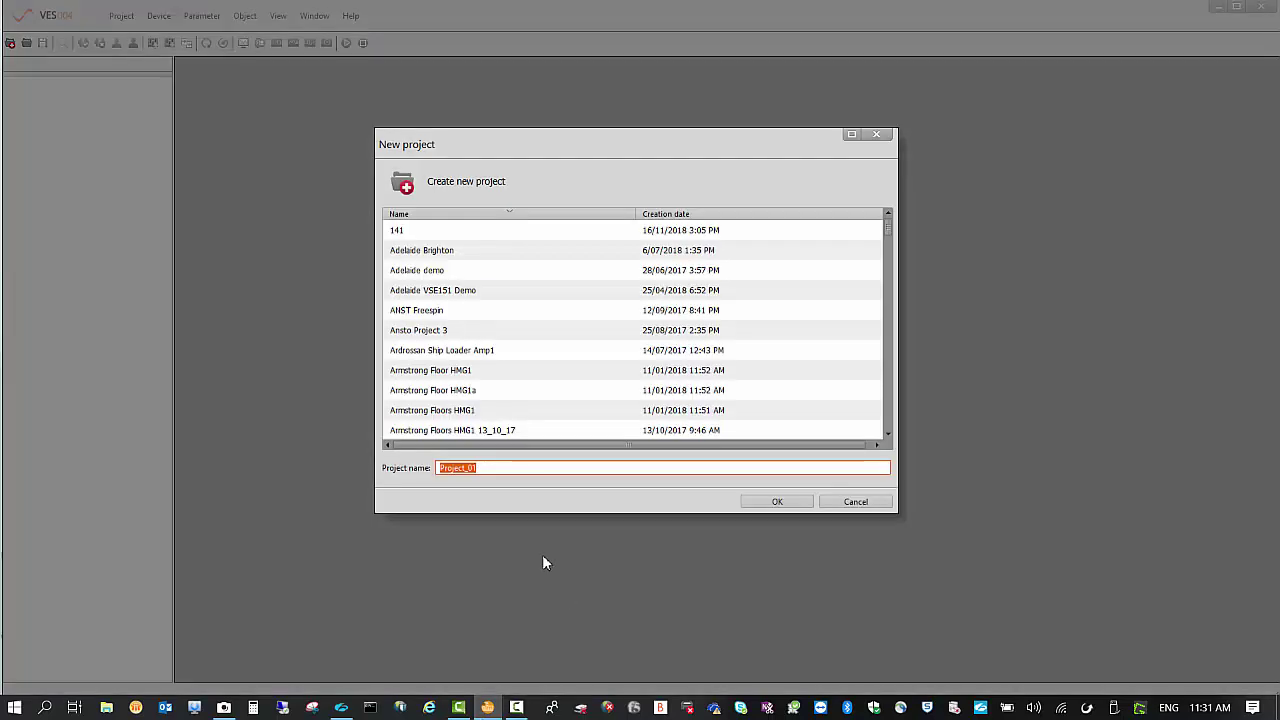
click(492, 470)
key(BackSpace)
key(BackSpace)
key(BackSpace)
key(BackSpace)
key(BackSpace)
key(BackSpace)
key(BackSpace)
key(BackSpace)
key(BackSpace)
key(BackSpace)
text(Vnb211 St)
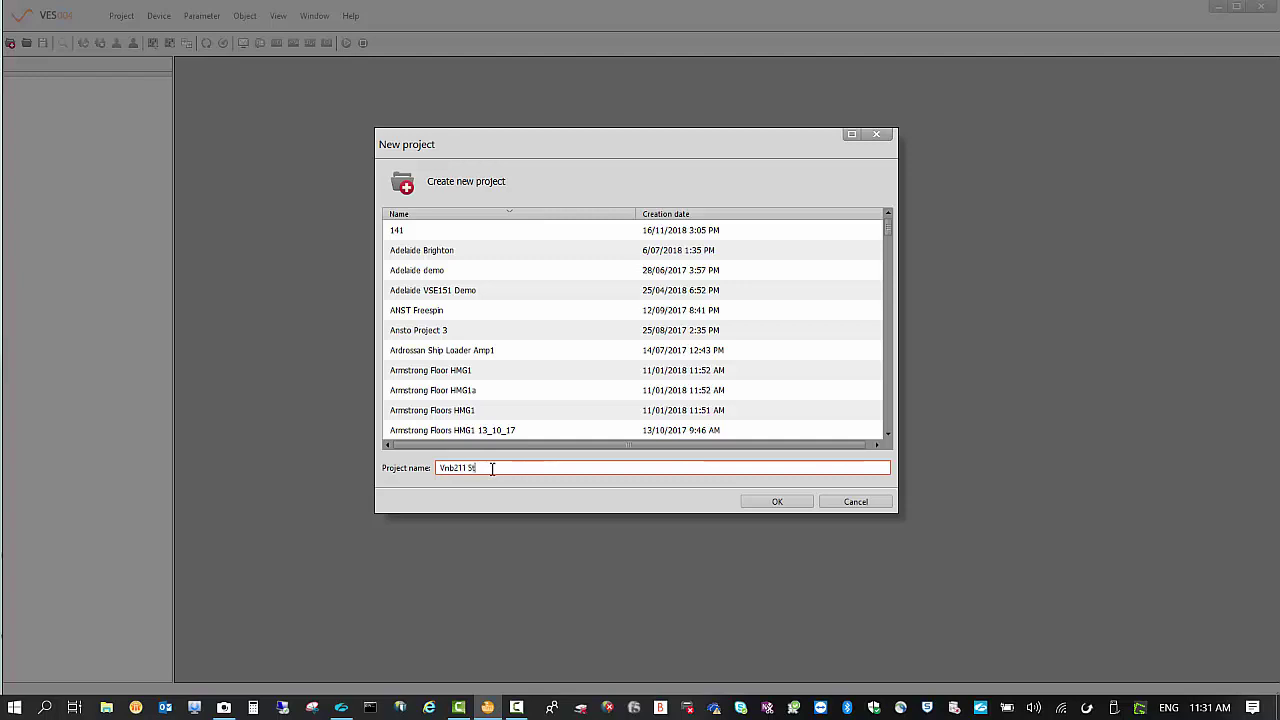
text(andalone)
click(772, 504)
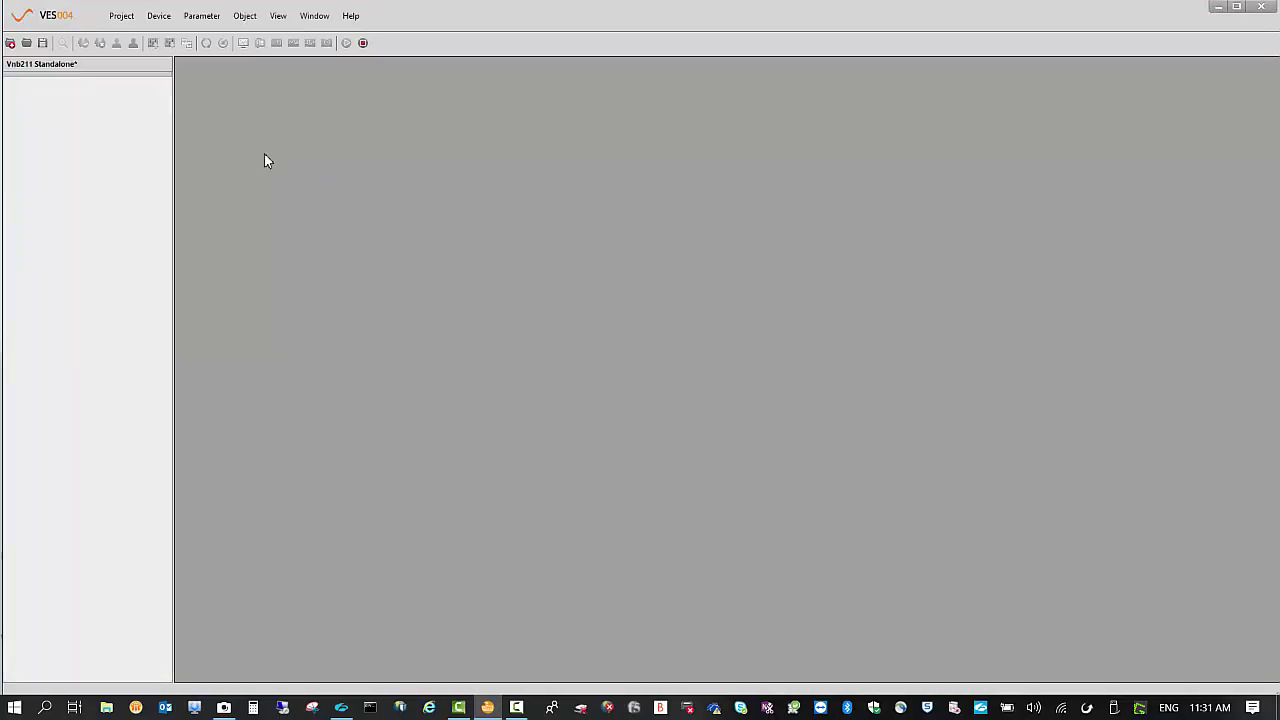
Add a new VNB211 vibration sensor to the project as a vibration monitor device.
click(158, 16)
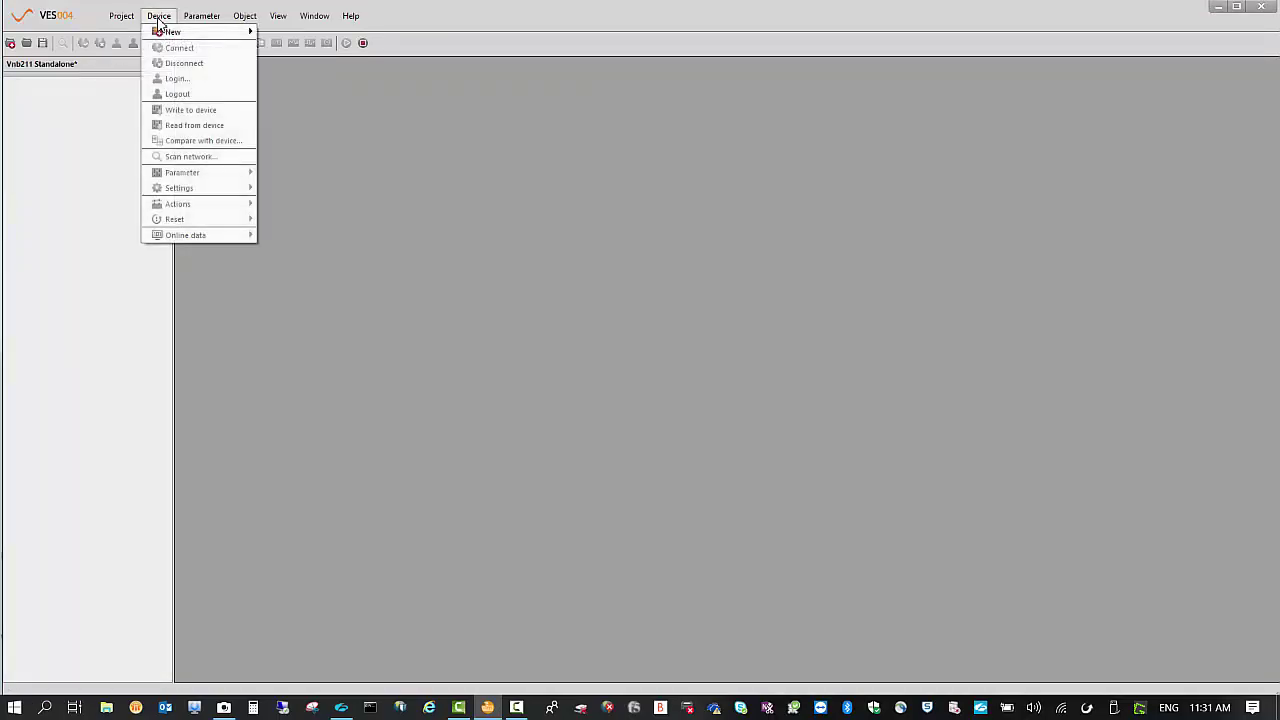
mouse_move(162, 33)
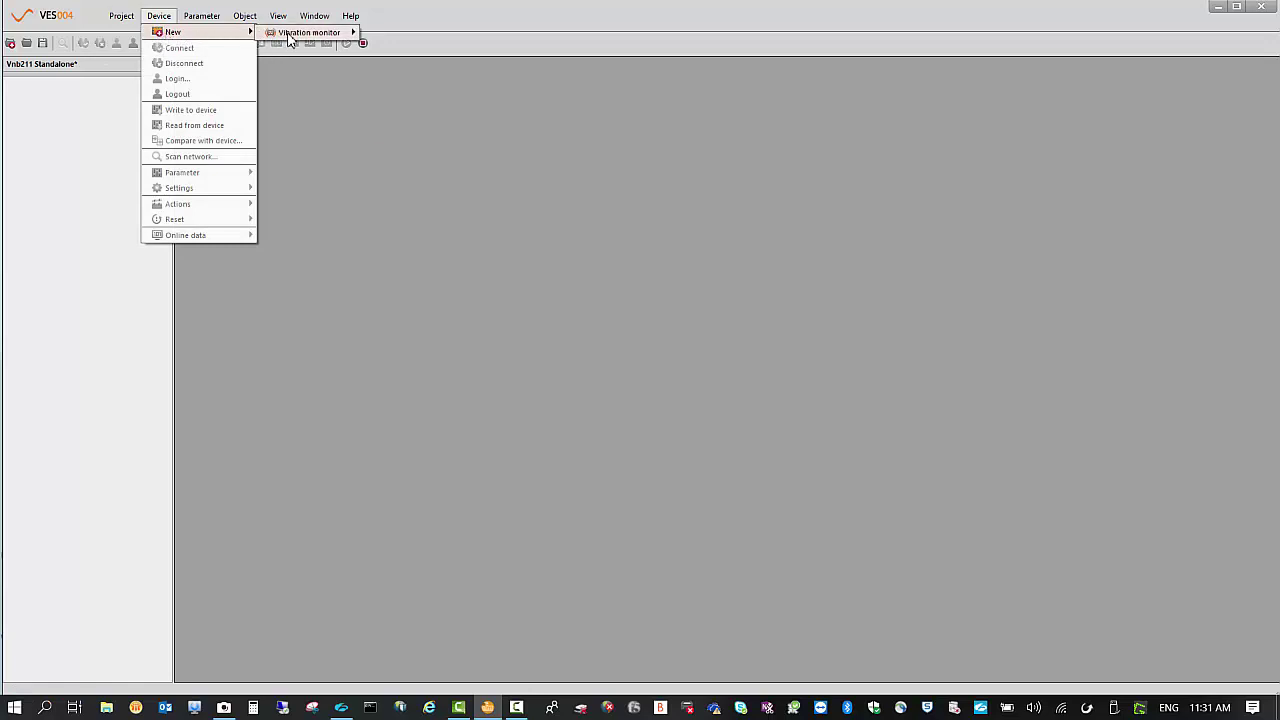
mouse_move(290, 37)
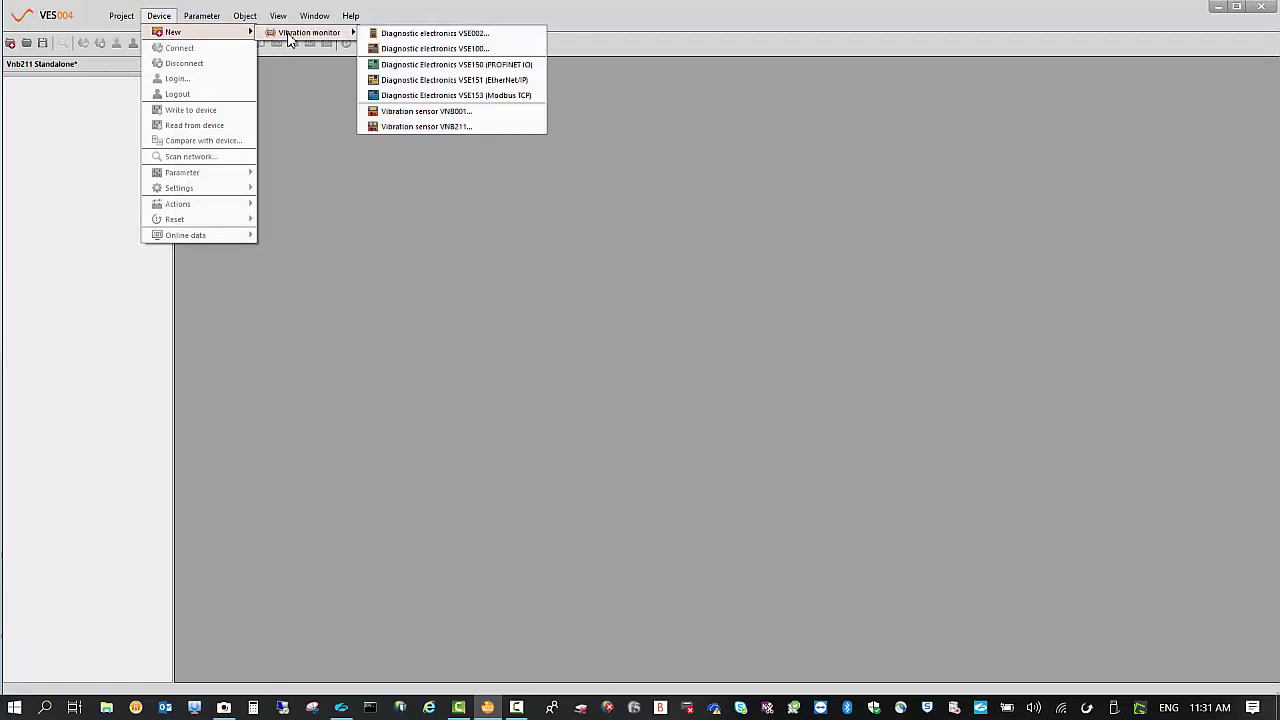
click(443, 127)
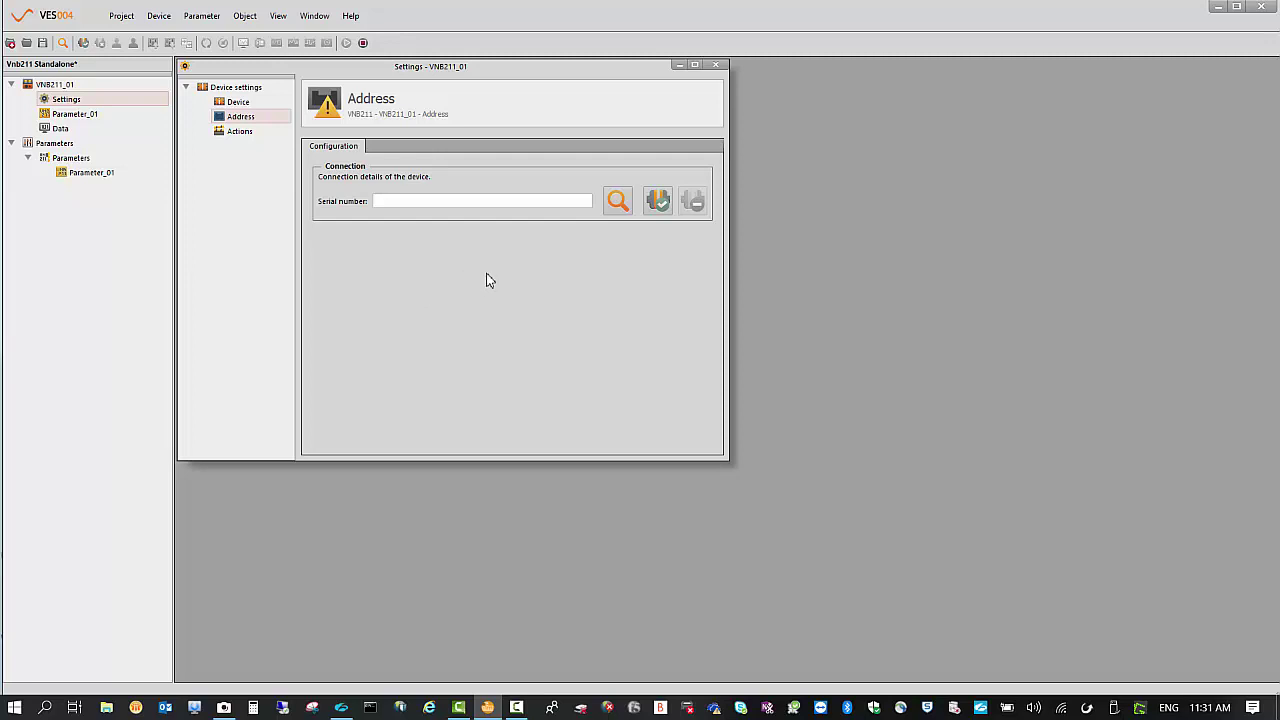
Scan for VNB devices, assign the found VNB211 to the device address, and connect to it.
click(617, 201)
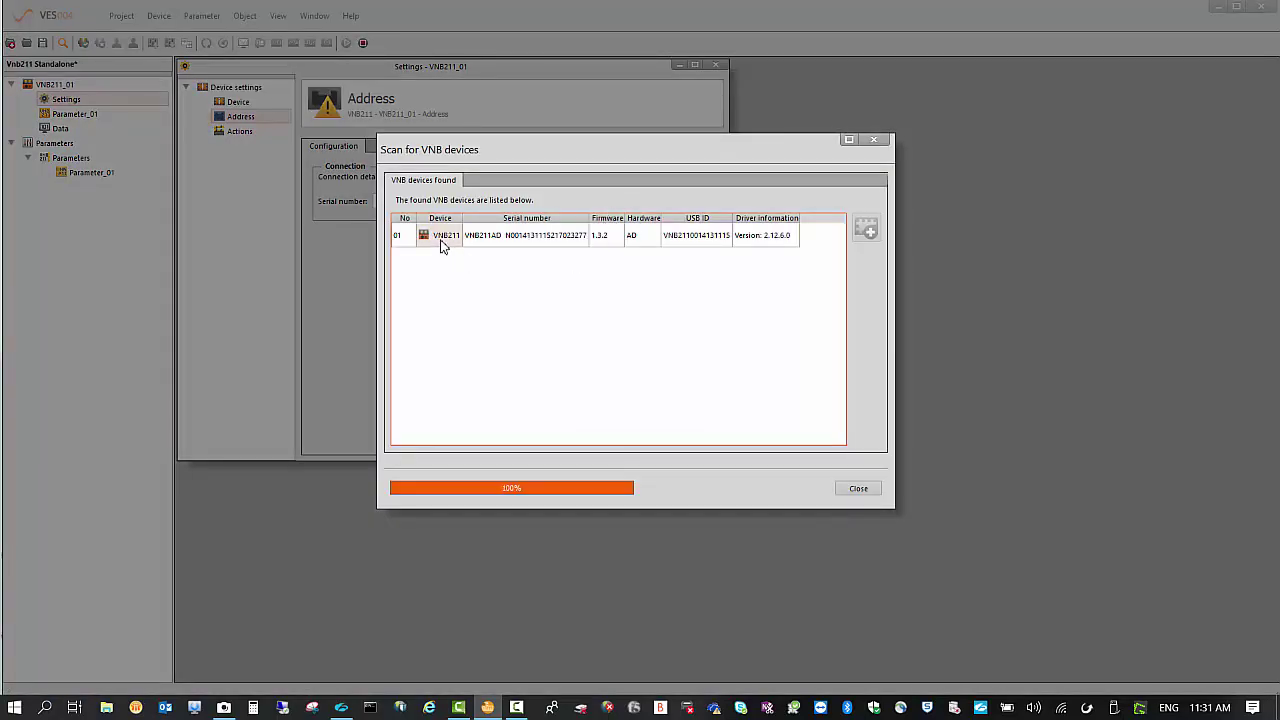
double_click(509, 244)
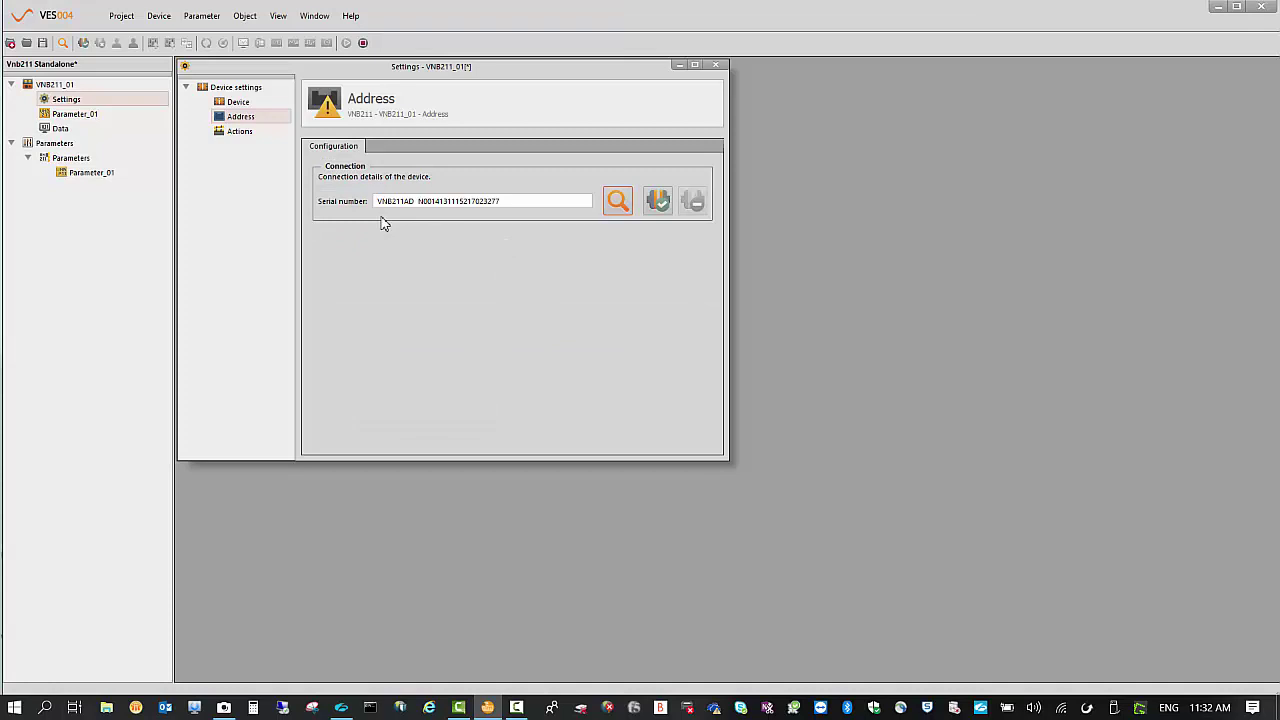
click(658, 201)
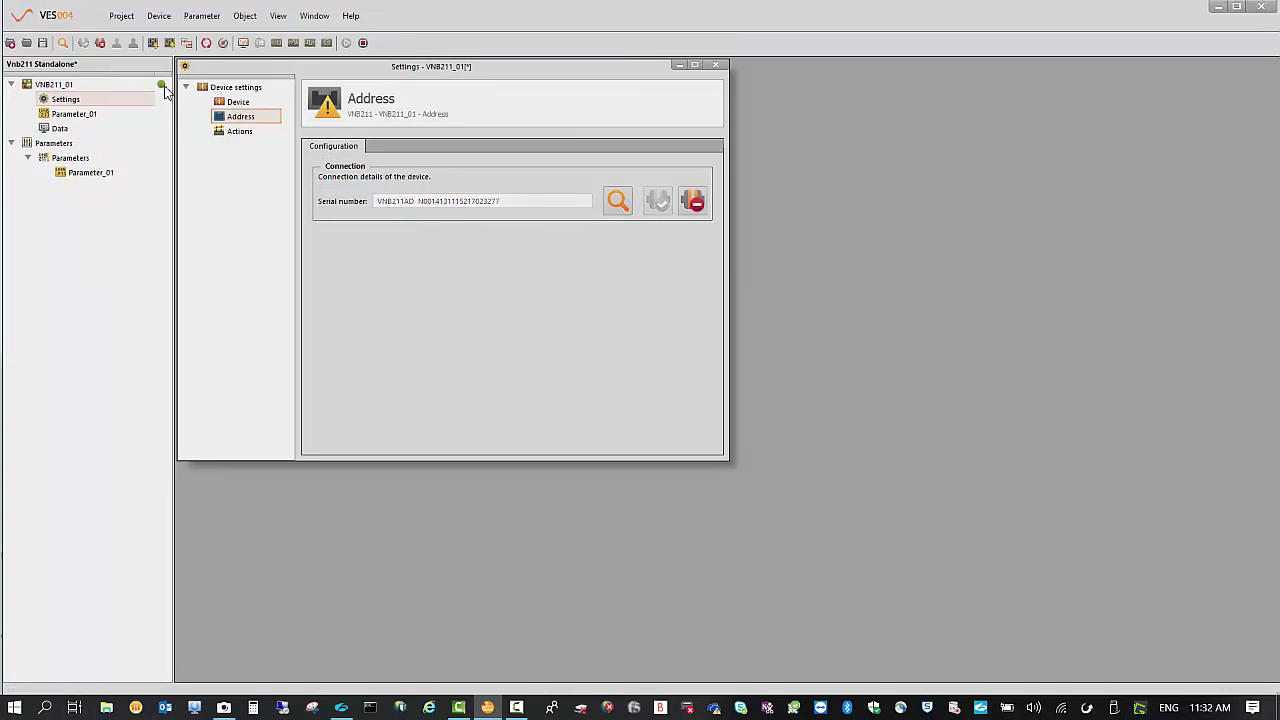
Add the internal sensor as a dynamic input in the VNB211's Parameter_01 set.
double_click(85, 116)
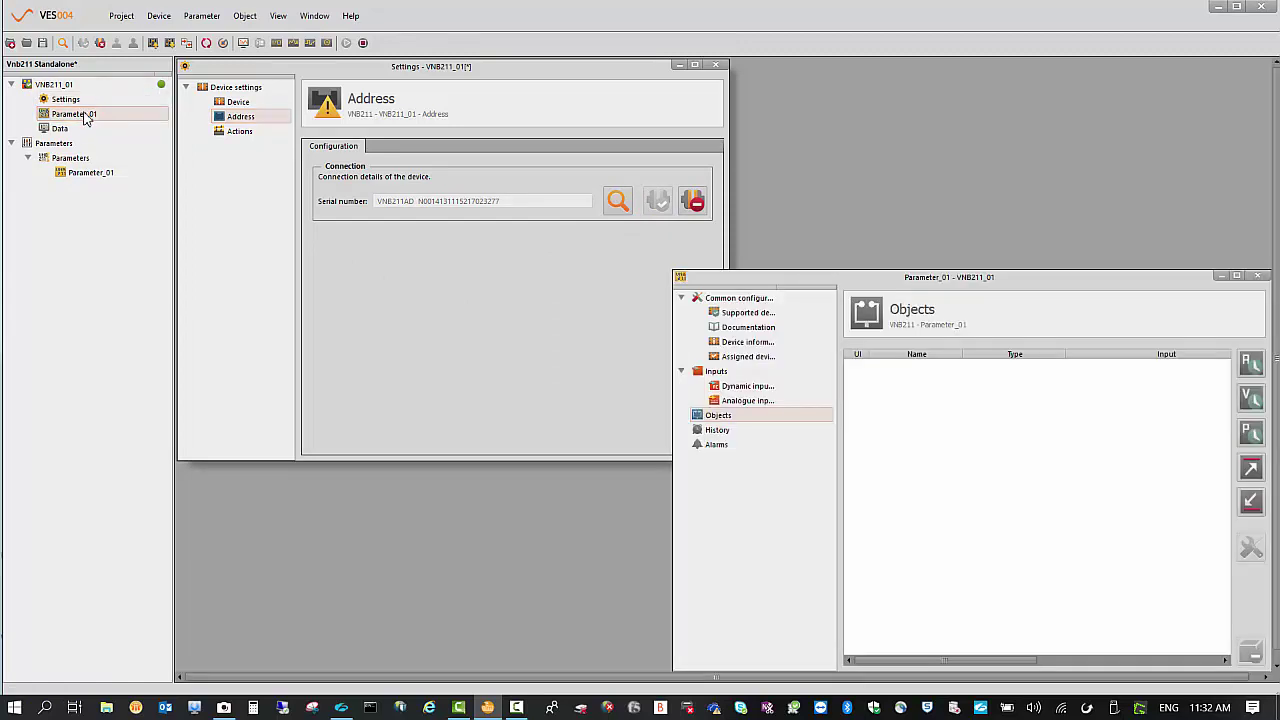
click(765, 390)
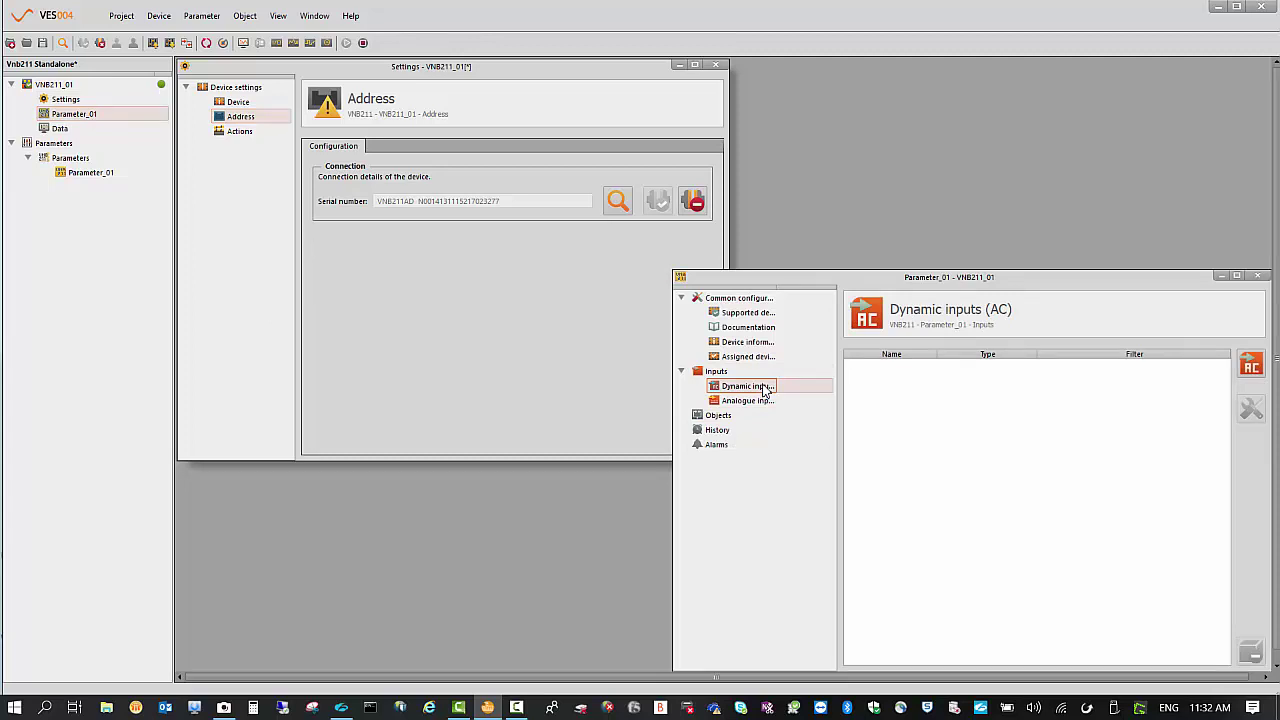
click(1250, 364)
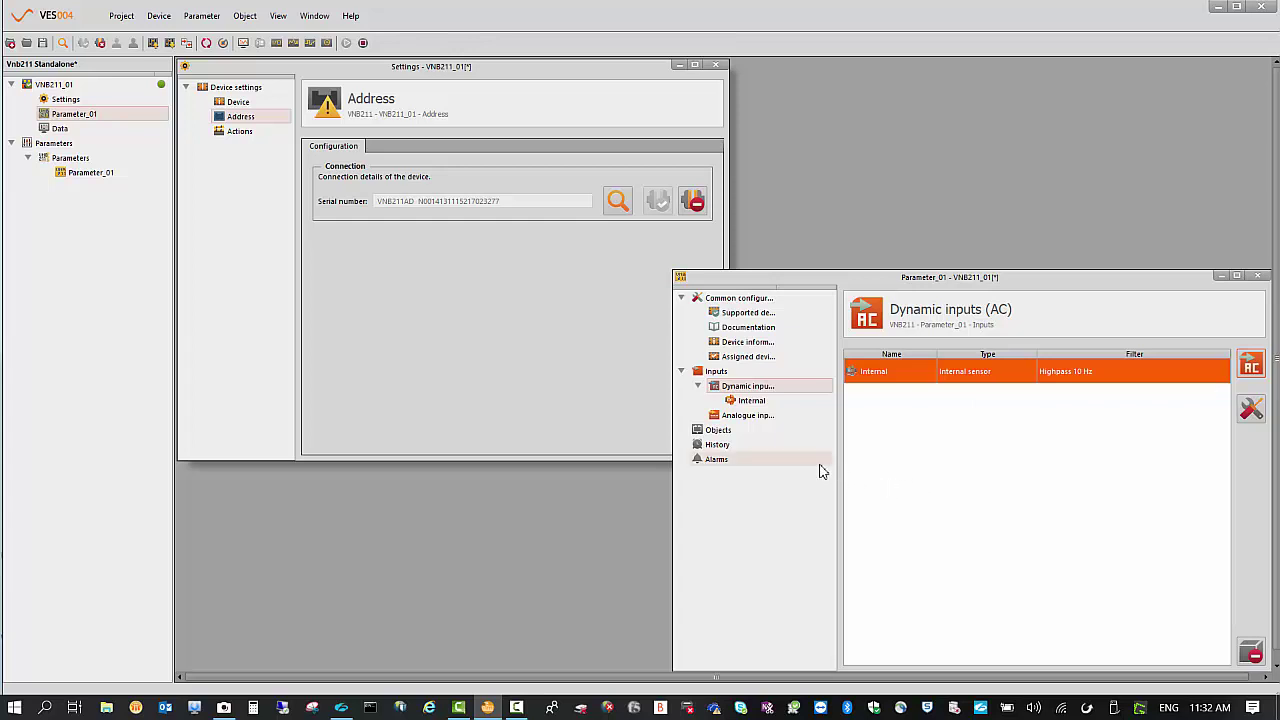
Add a v-RMS (time domain) object and an a-Peak (time domain) object to Parameter_01.
click(718, 431)
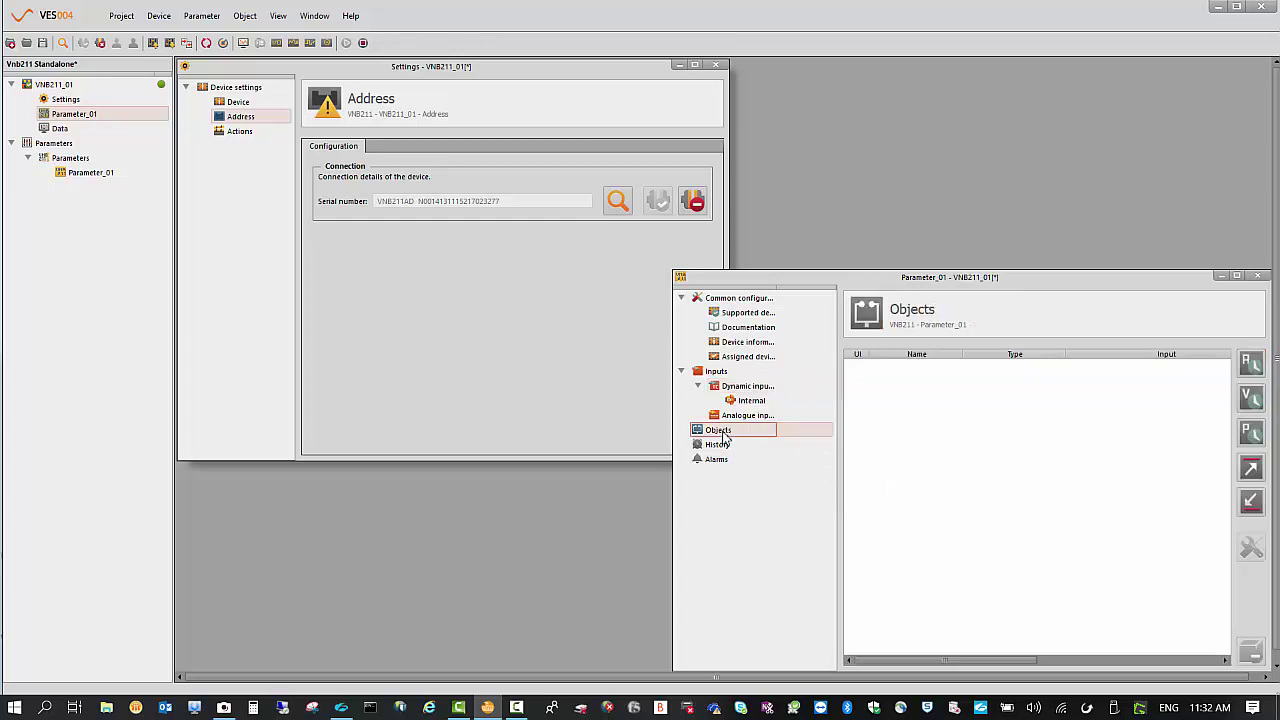
click(1251, 398)
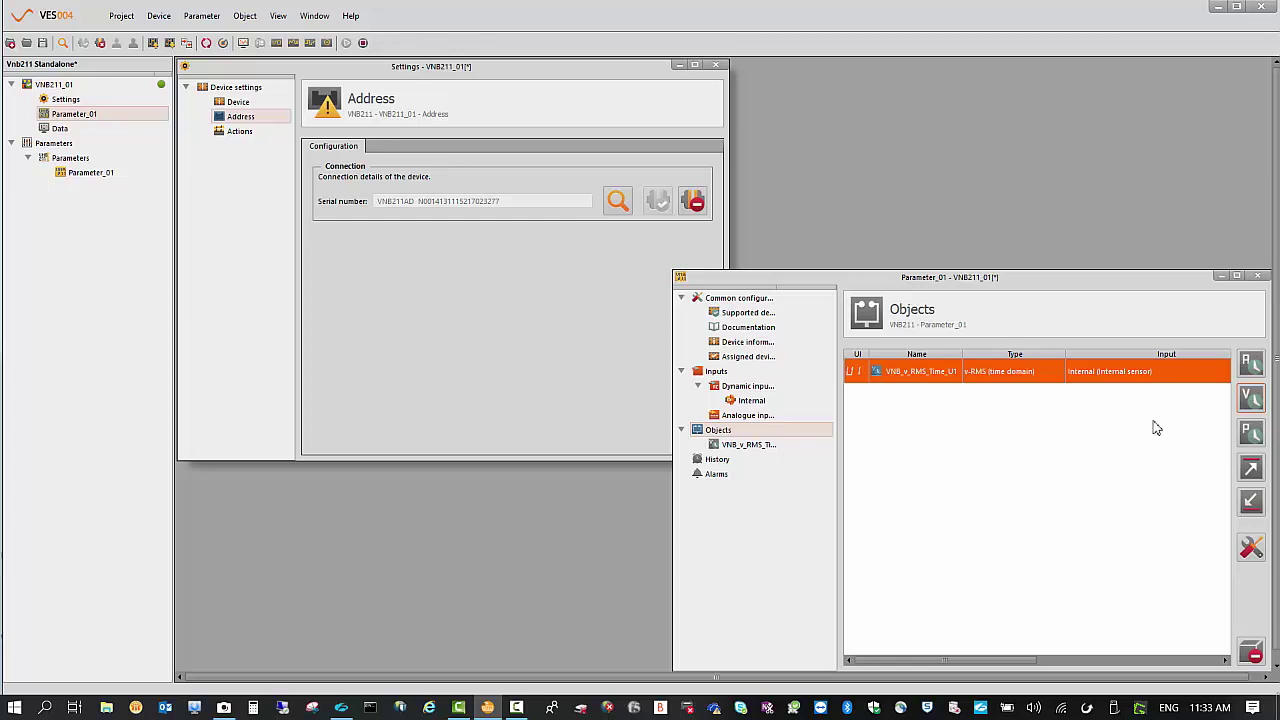
click(1252, 432)
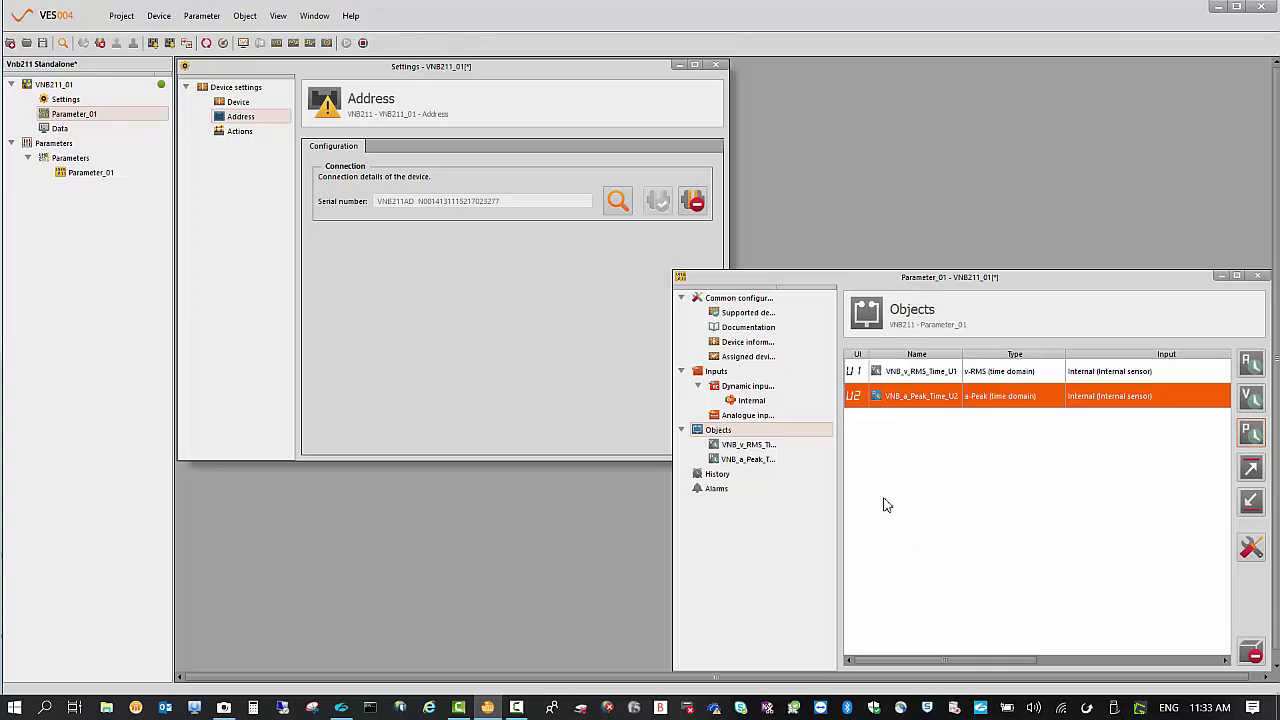
Examine the filter, limit and averaging settings of the v-RMS object and the a-Peak object.
click(770, 446)
click(776, 447)
click(950, 362)
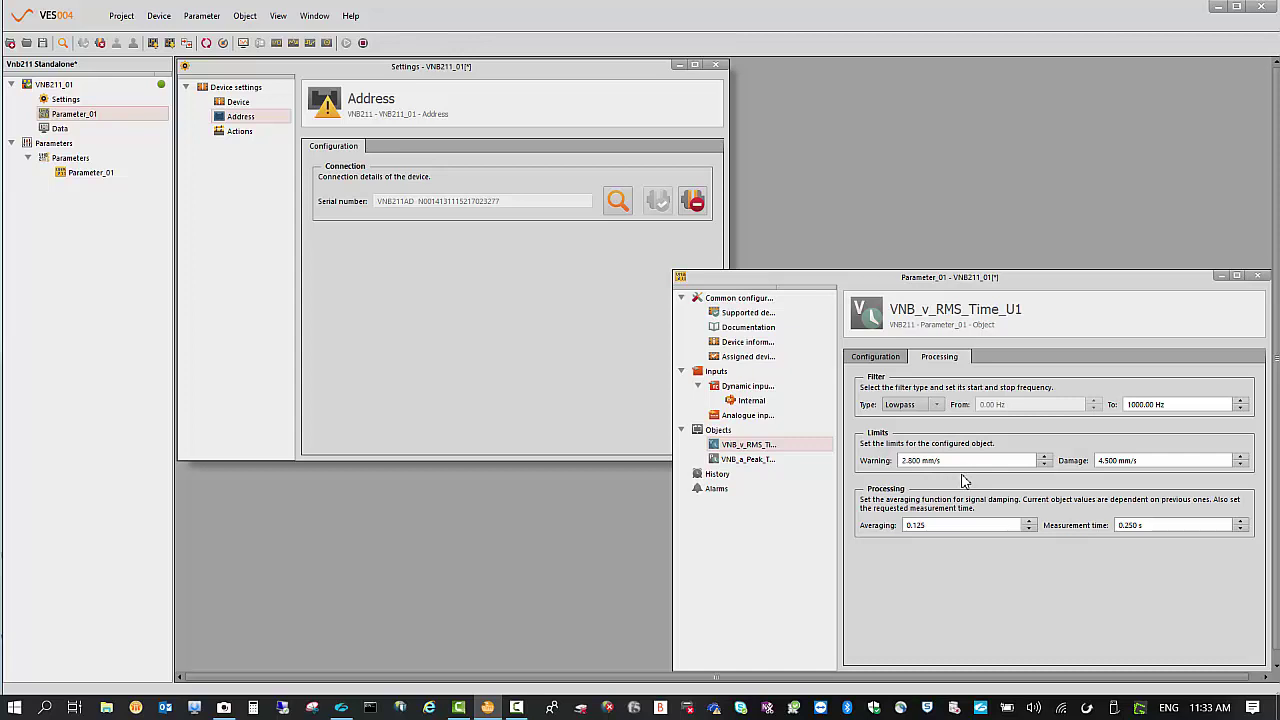
click(768, 461)
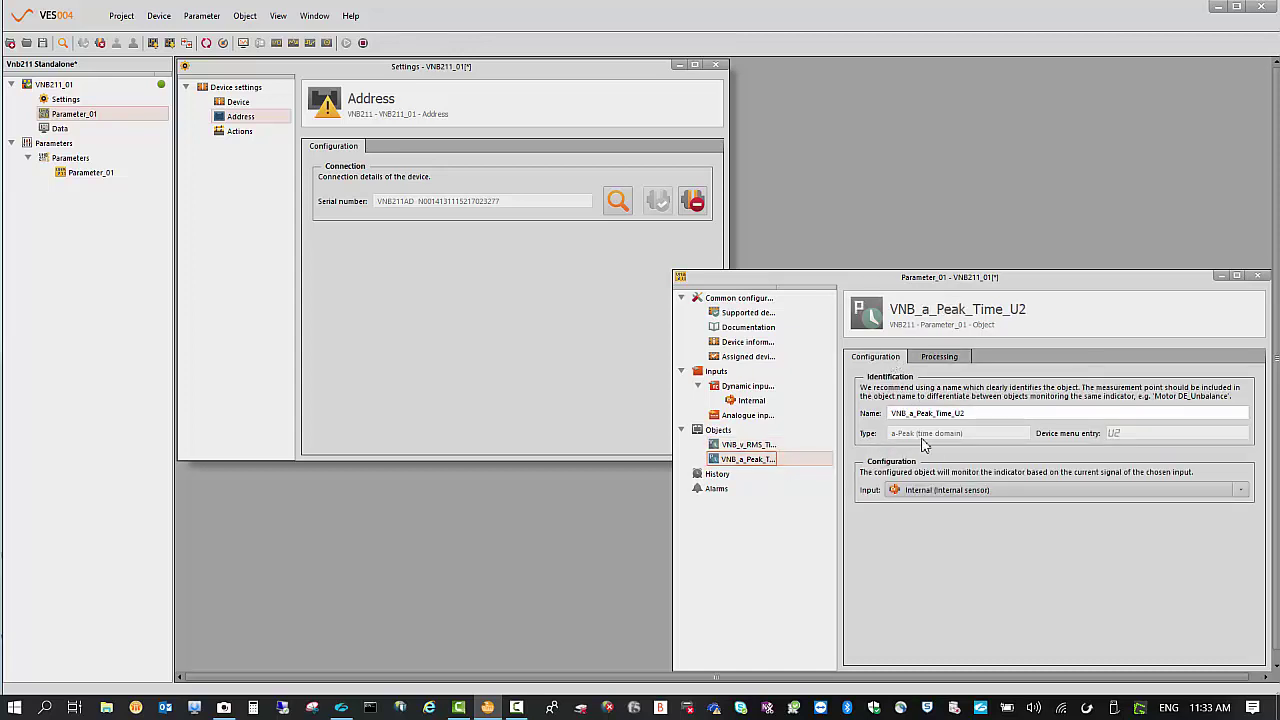
click(940, 357)
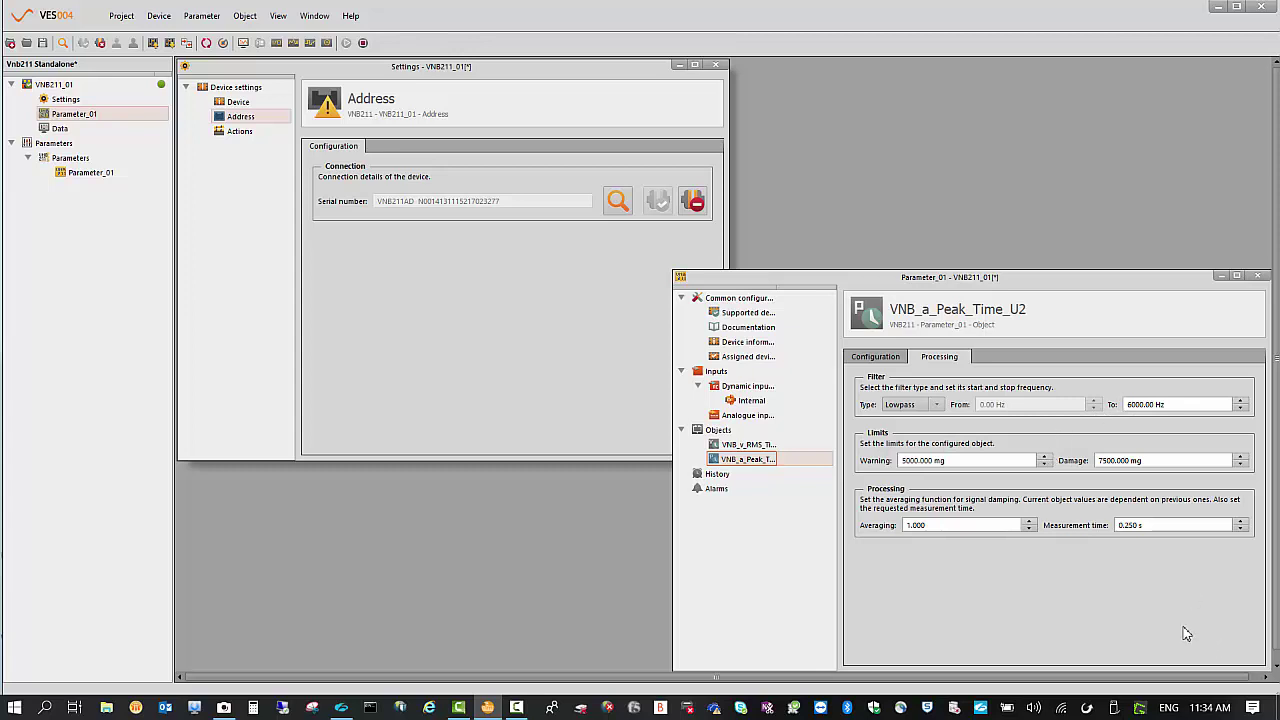
Set the history interval for the whole VNB211 to 0 h, 0 min, 1 s.
click(717, 476)
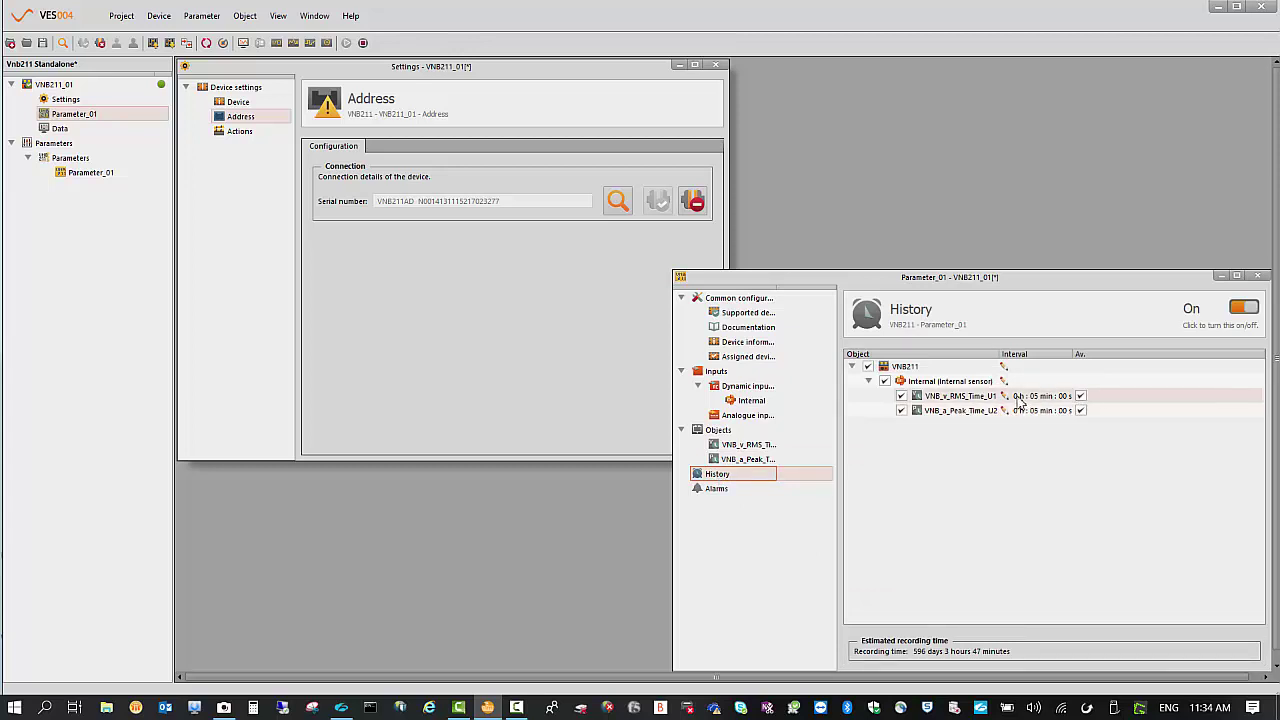
click(1007, 369)
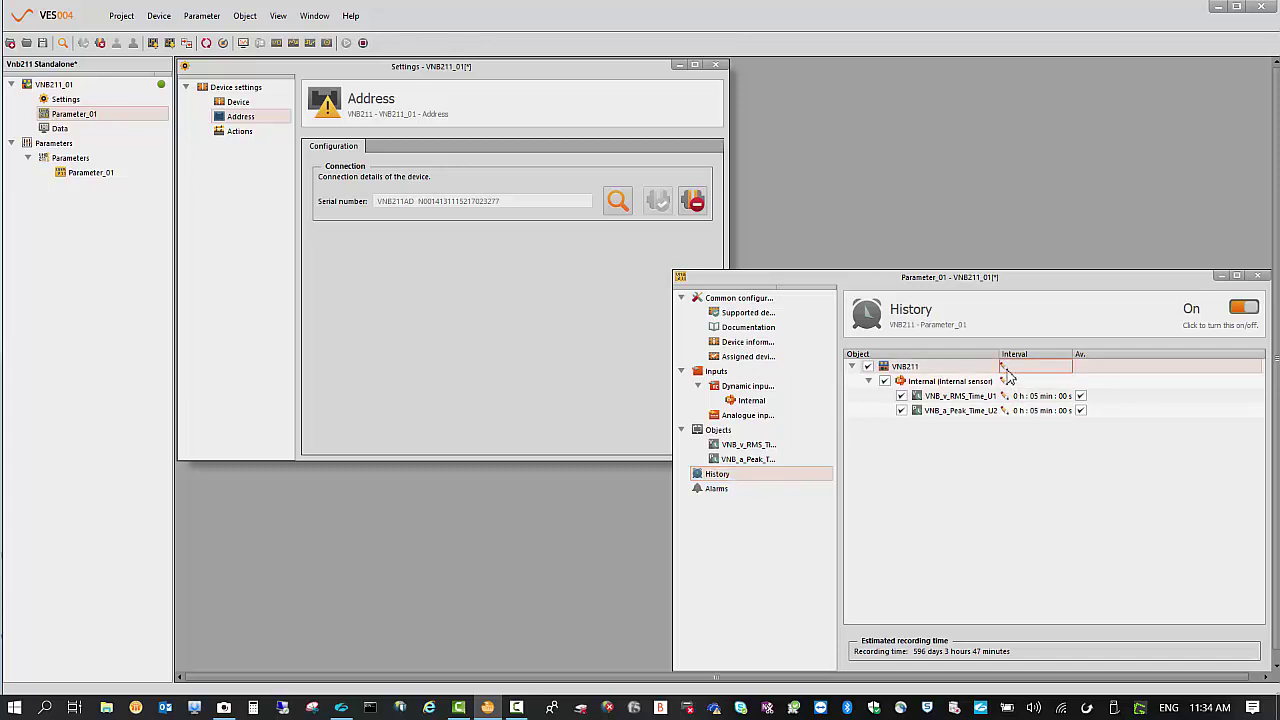
click(1007, 372)
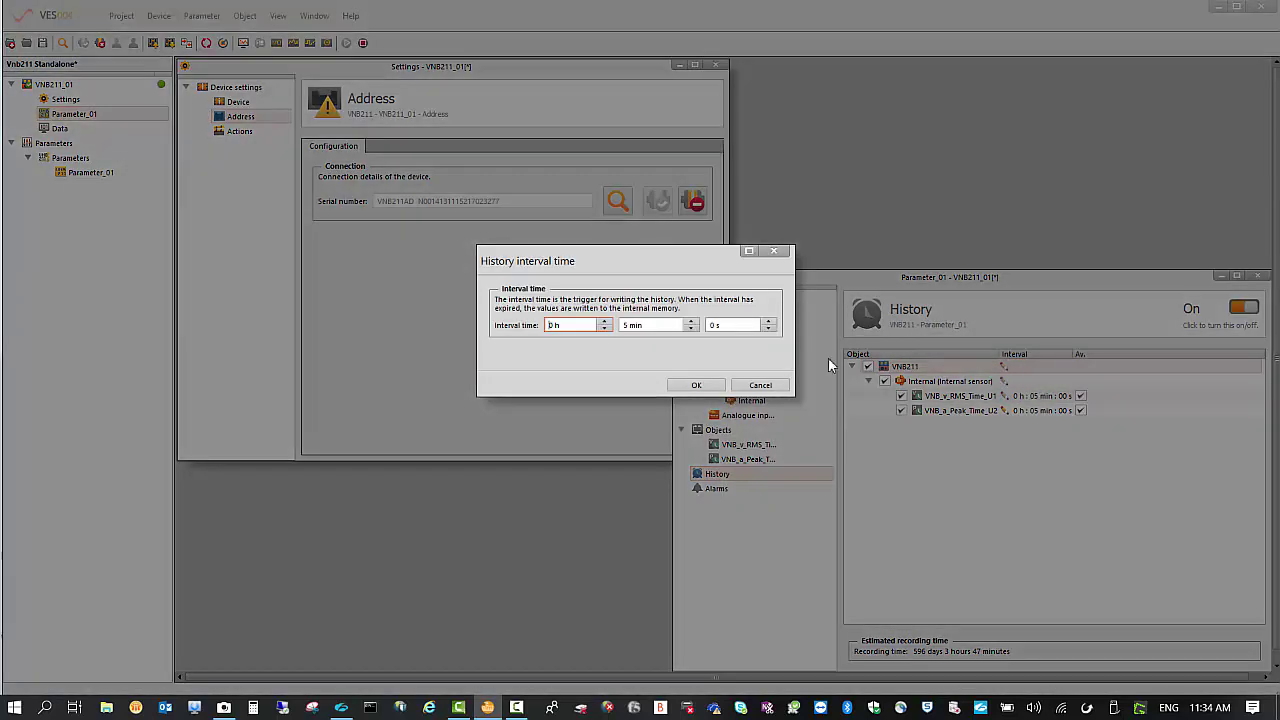
double_click(645, 327)
text(0)
key(Tab)
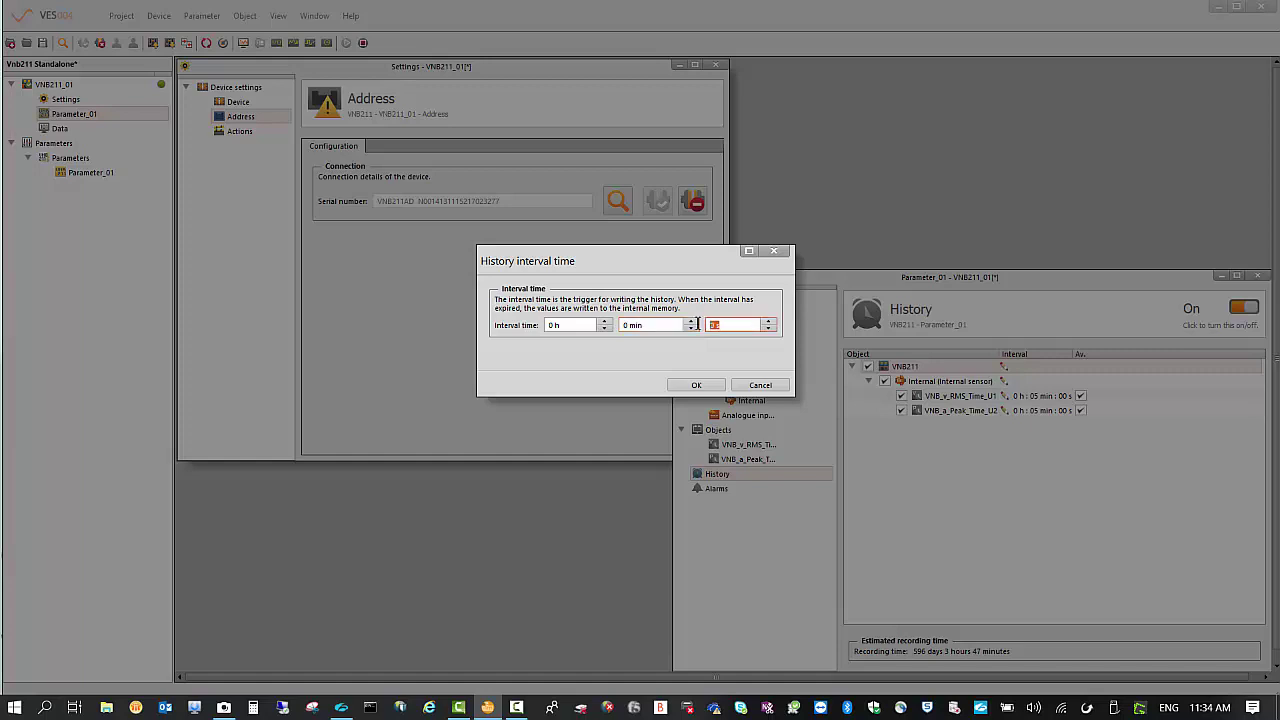
click(698, 386)
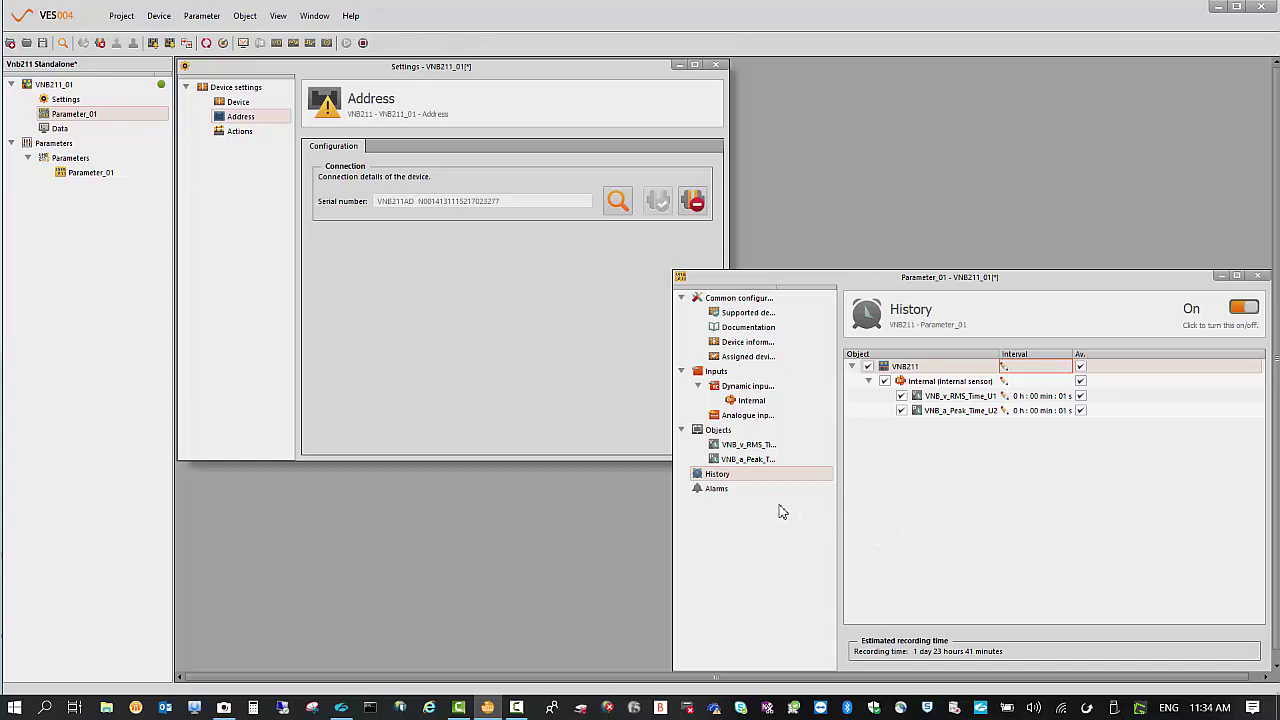
Add a warning alarm on OUT 1 and a damage alarm on OUT 2.
click(726, 491)
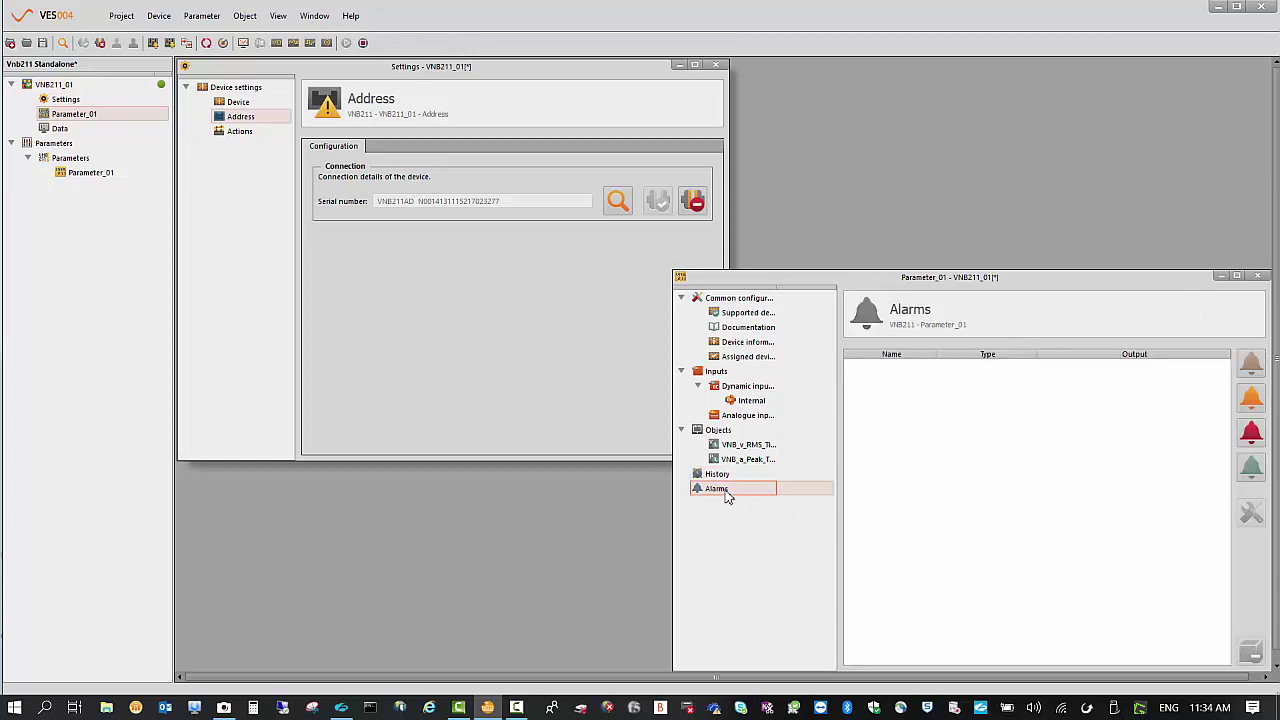
click(1249, 405)
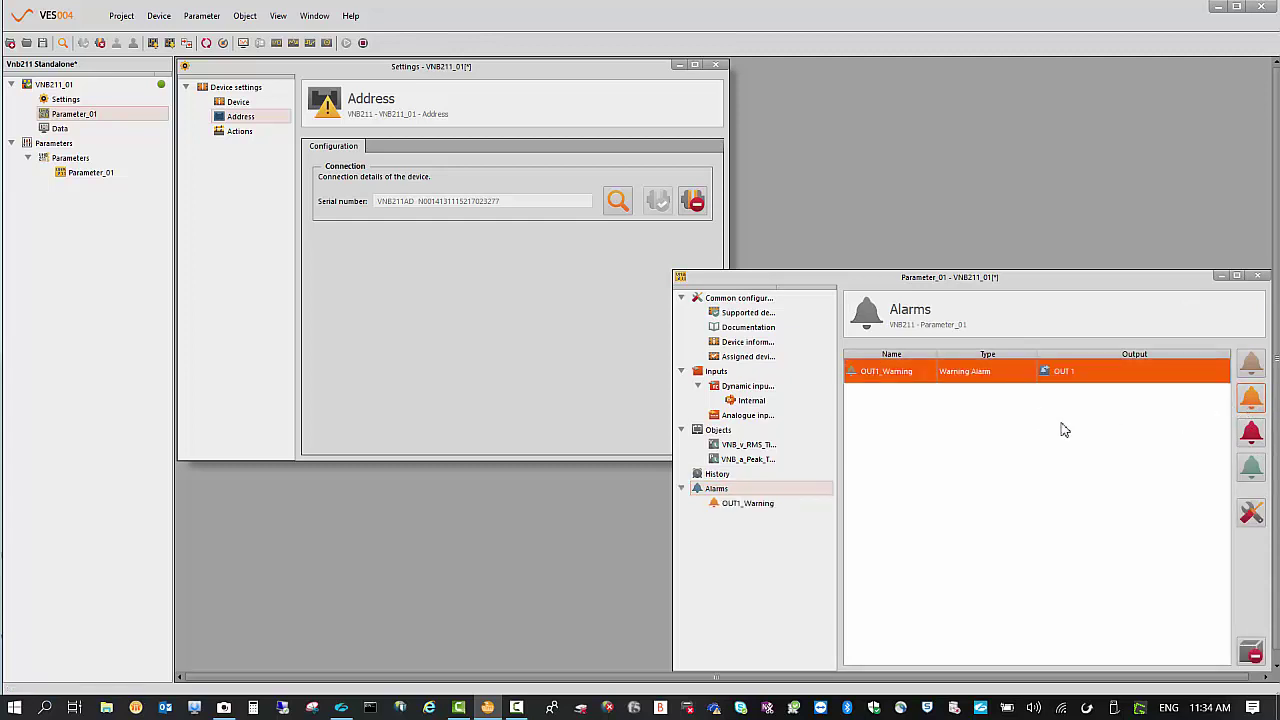
click(1252, 433)
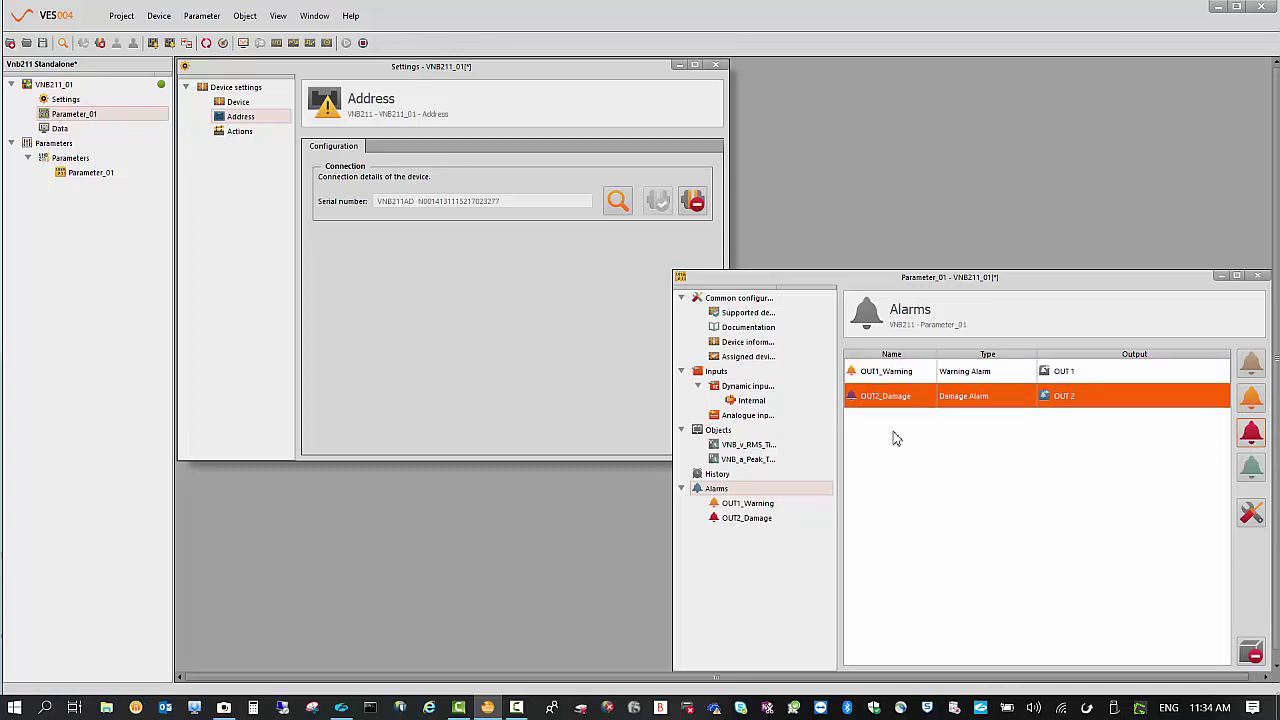
Examine the switching output and source object settings of the OUT1_Warning and OUT2_Damage alarms.
double_click(887, 372)
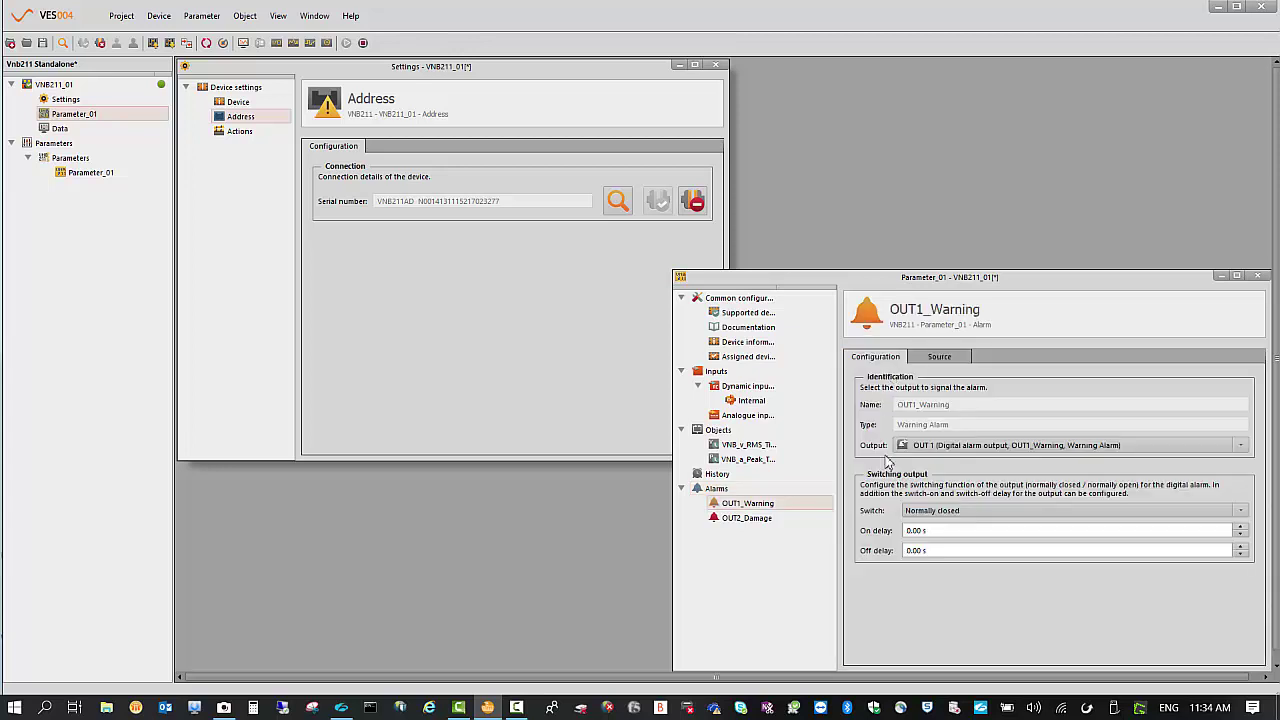
click(939, 357)
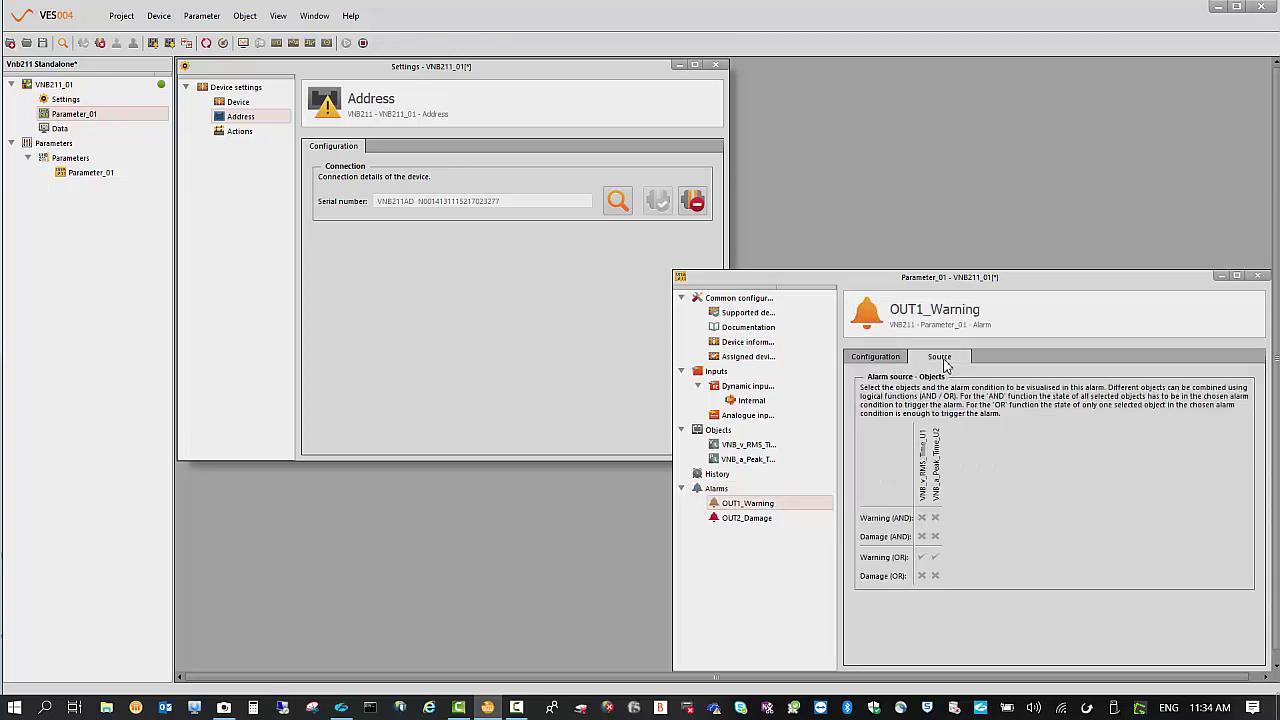
click(922, 559)
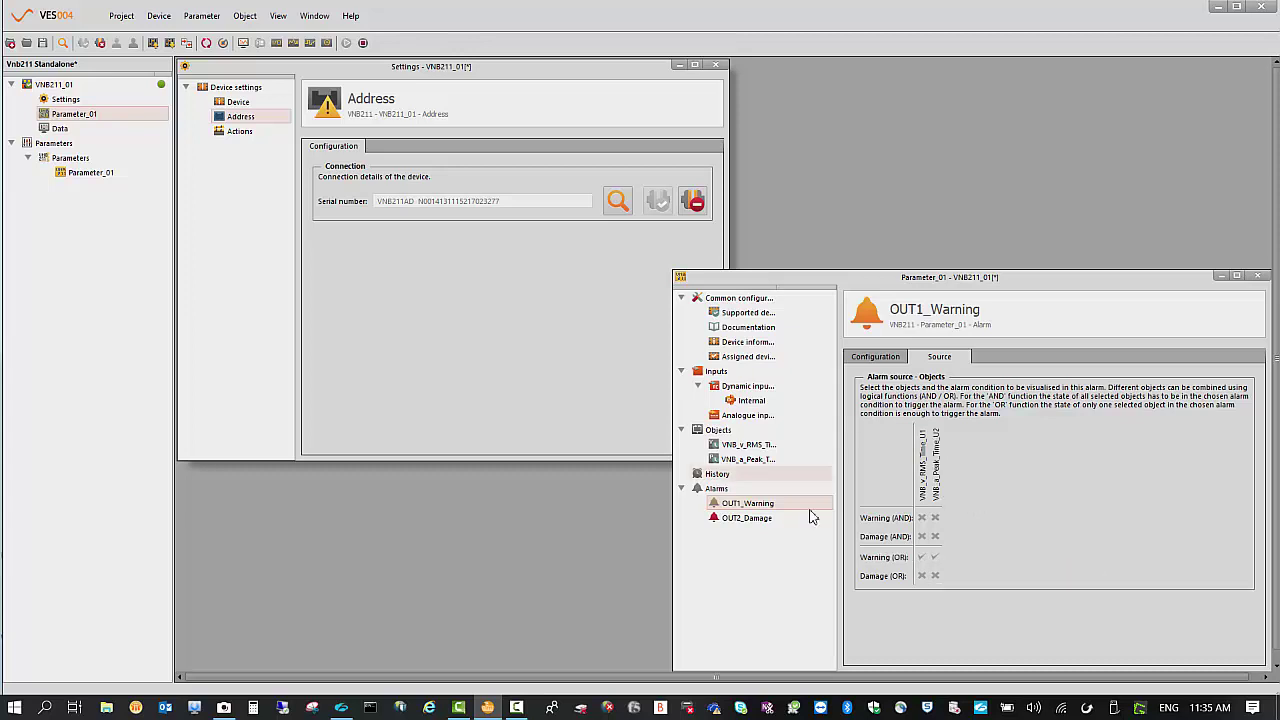
click(768, 522)
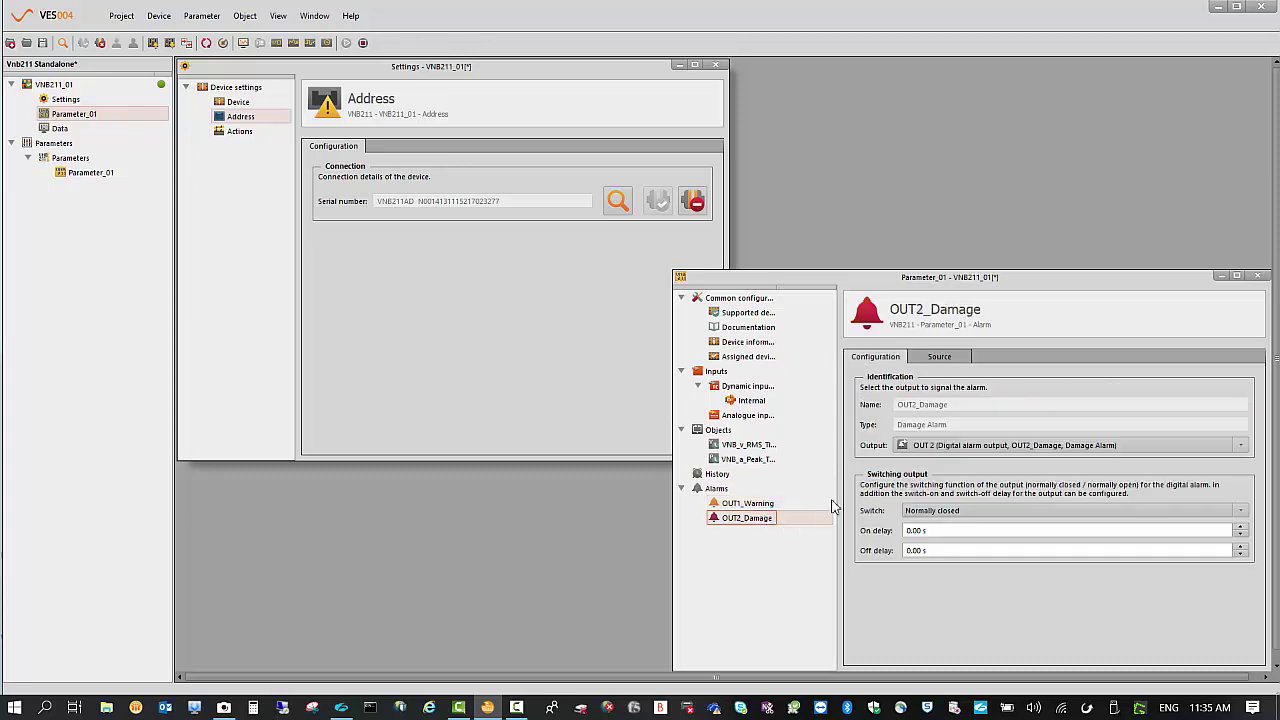
click(938, 358)
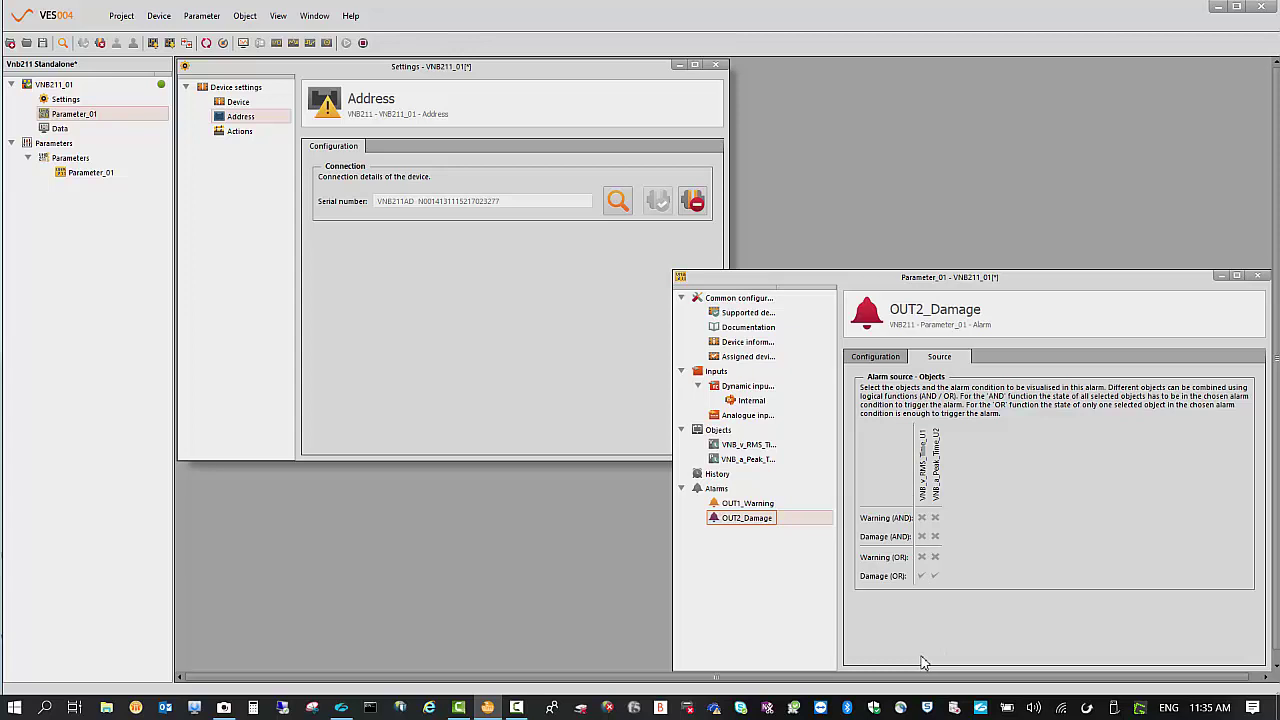
right_click(731, 491)
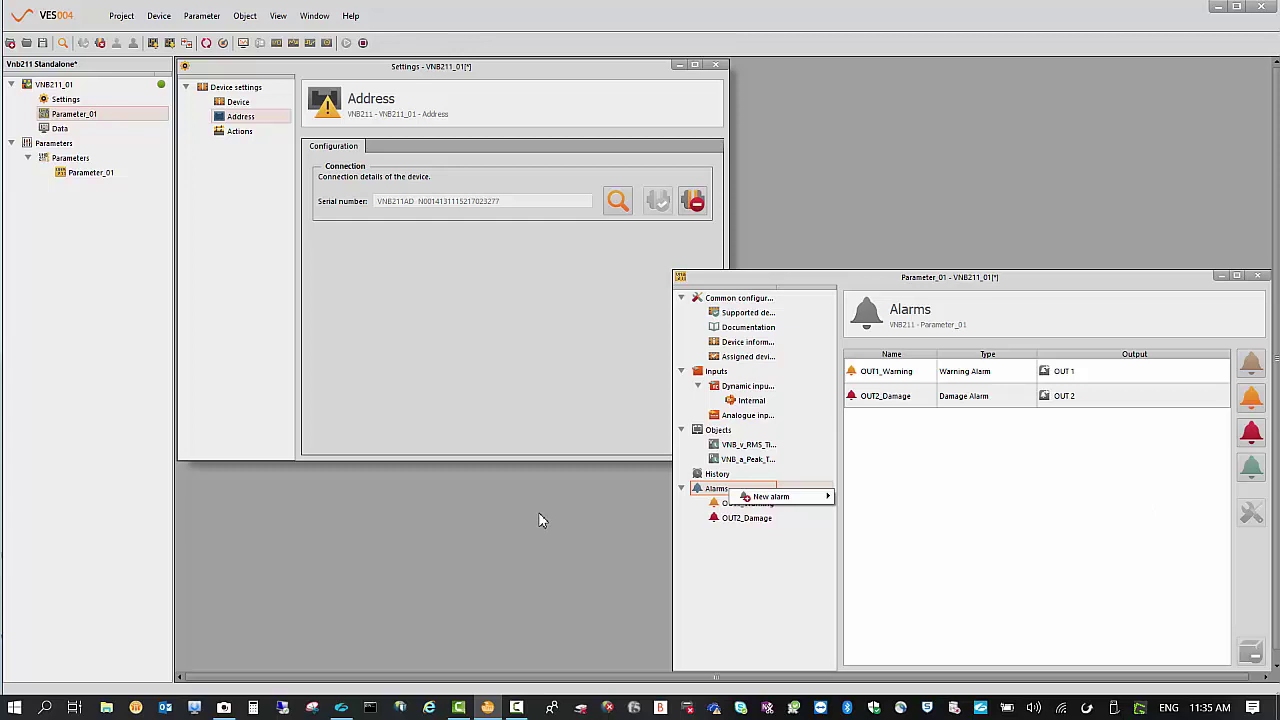
Save the project and write the parameter set to the VNB211.
click(591, 540)
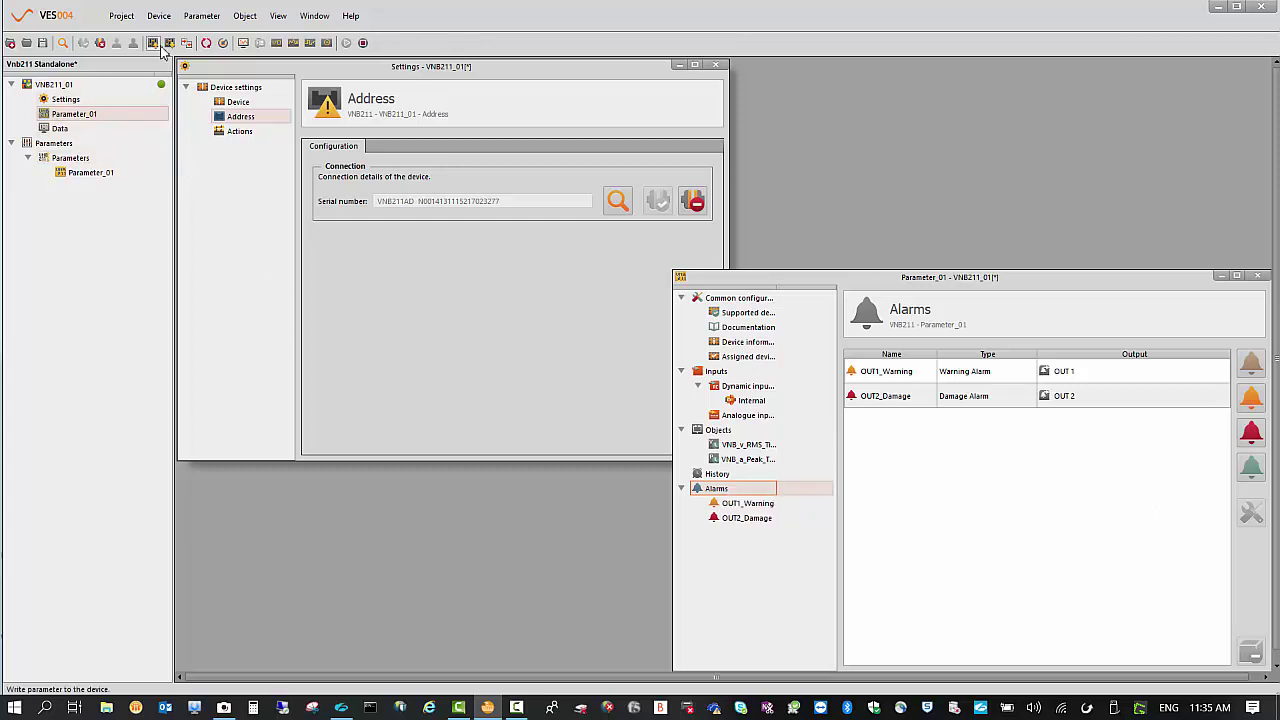
click(42, 42)
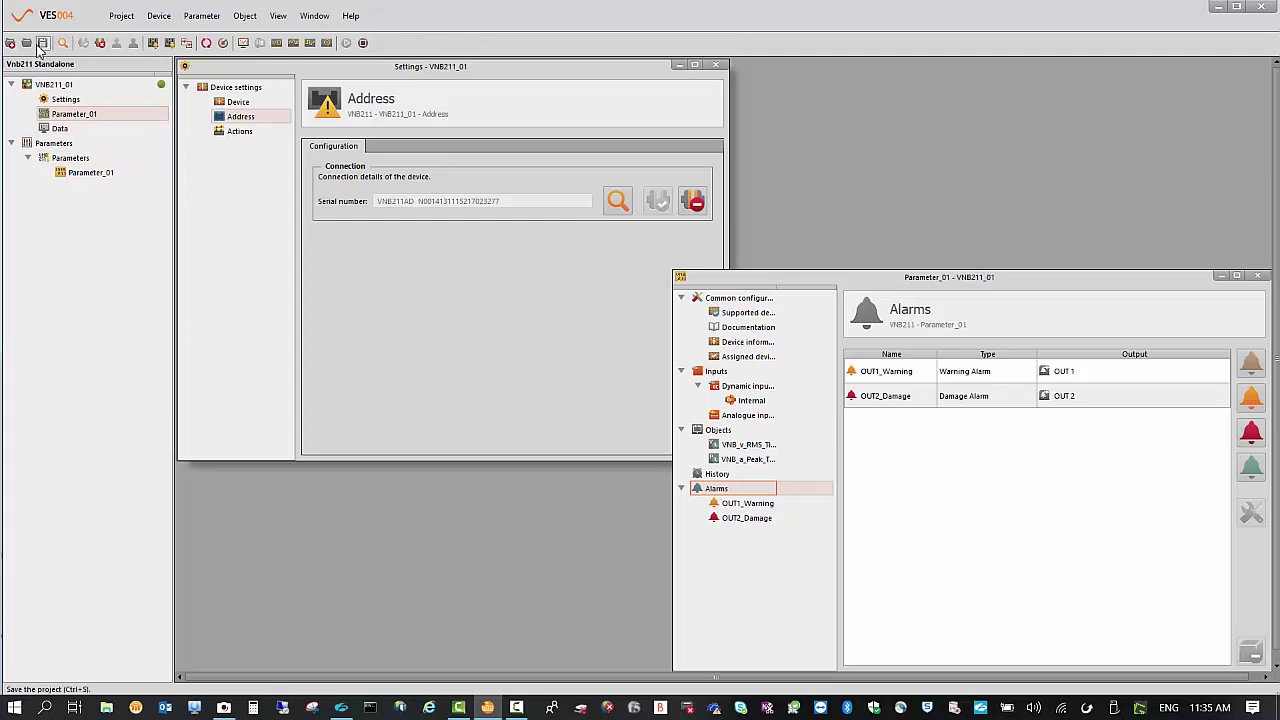
click(153, 43)
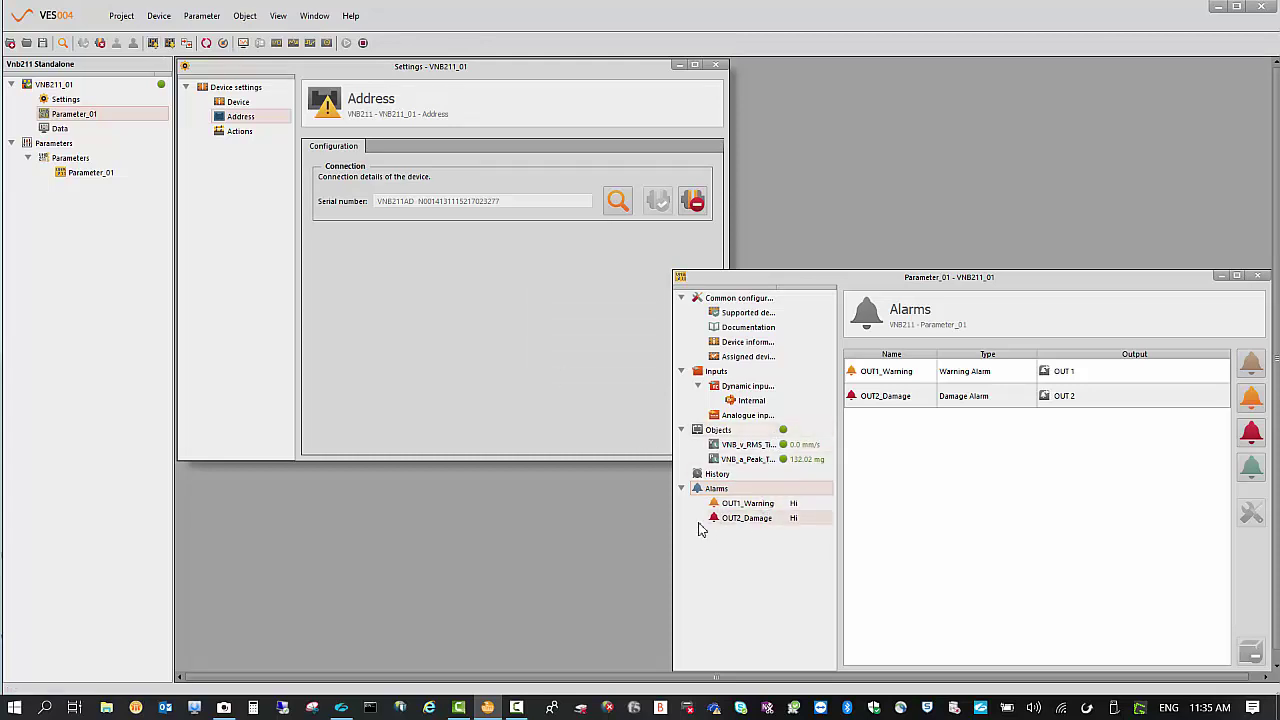
Open object monitoring and examine the v-RMS and a-Peak values as bars, table and time graphs in a maximized window.
click(242, 43)
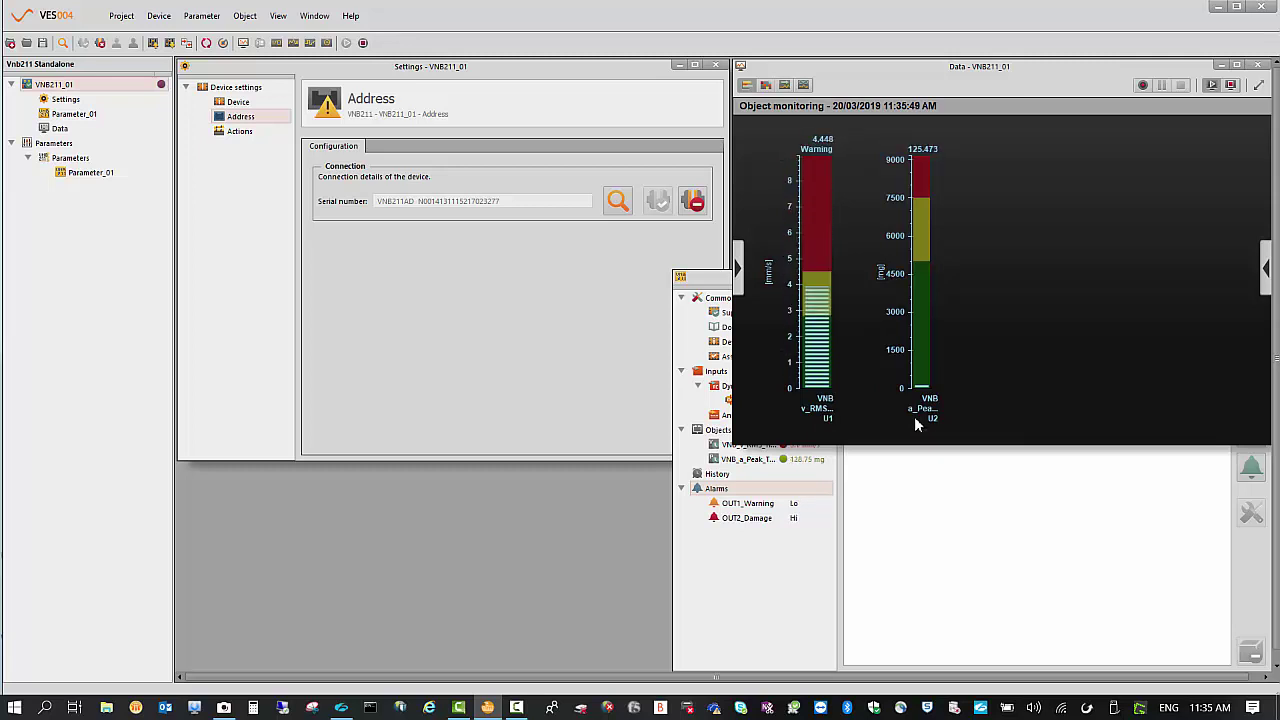
click(767, 85)
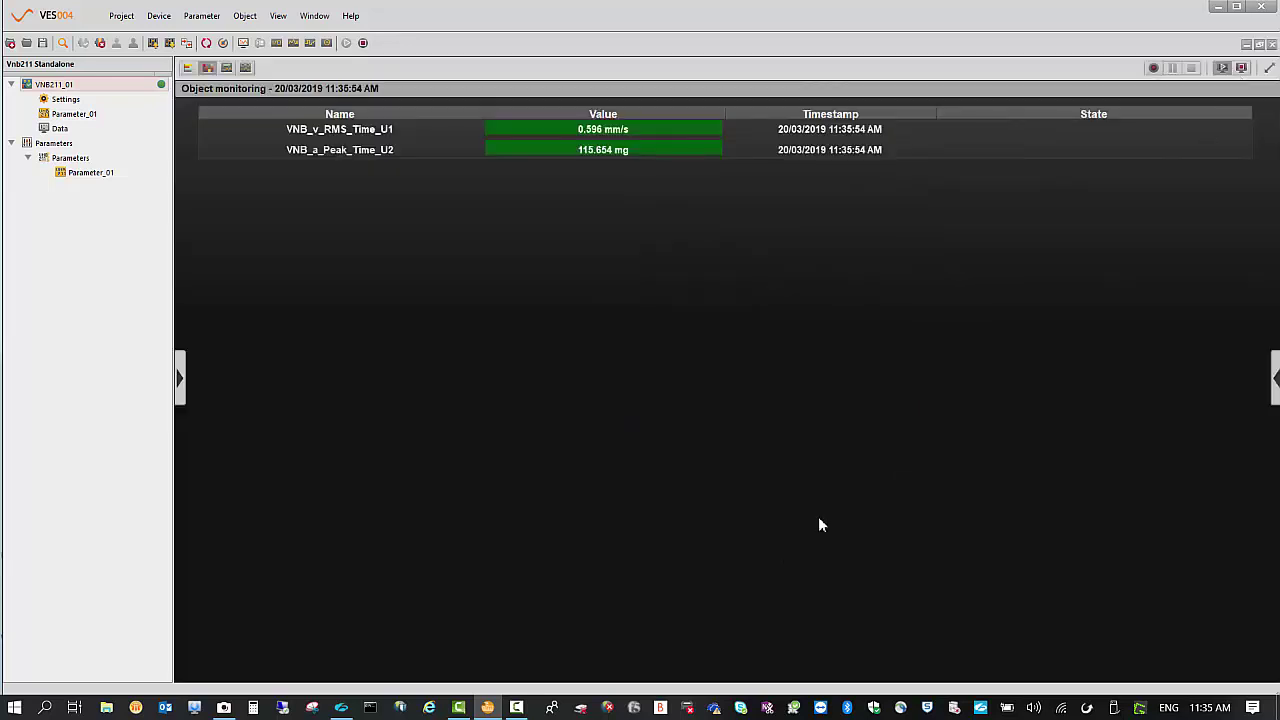
click(1237, 65)
click(226, 67)
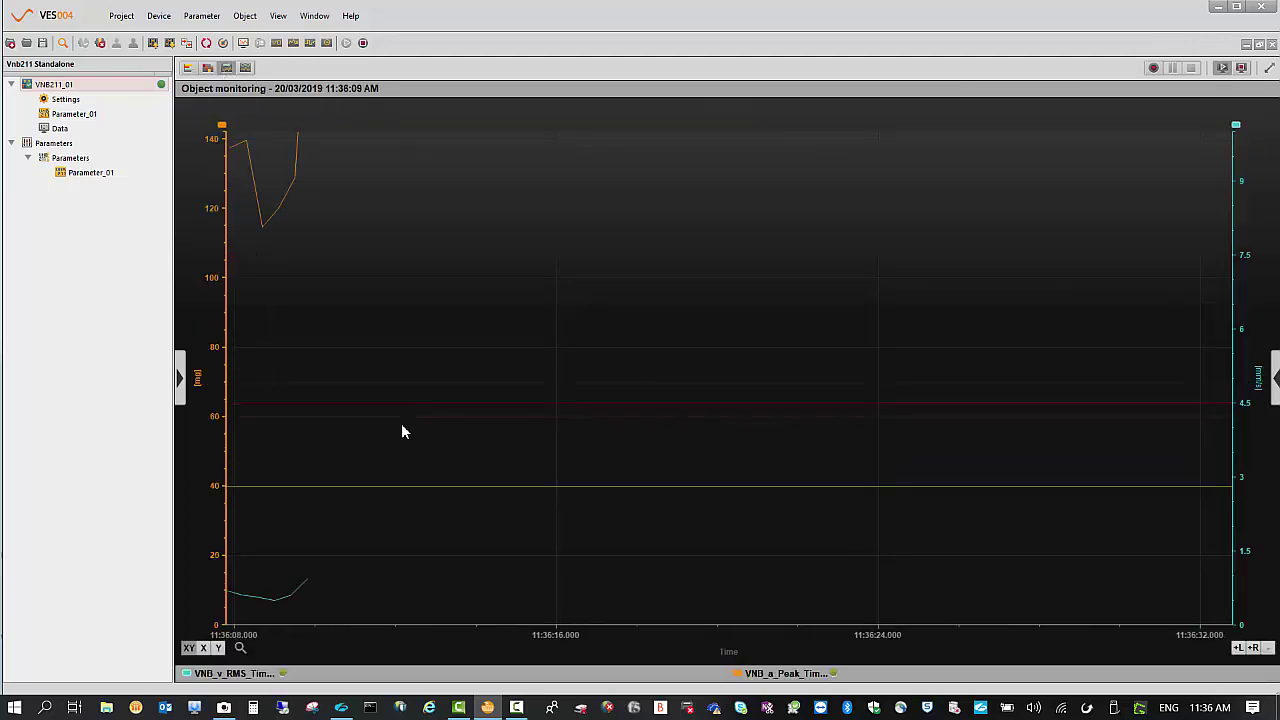
click(245, 68)
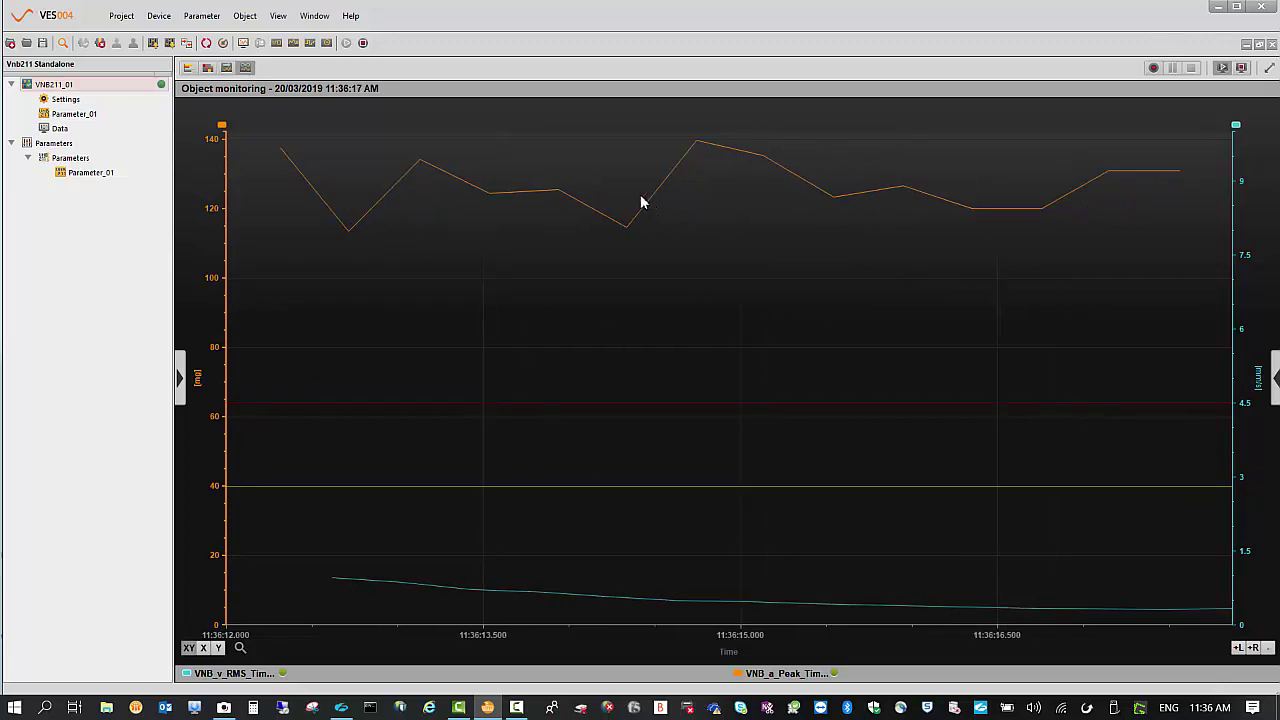
click(187, 70)
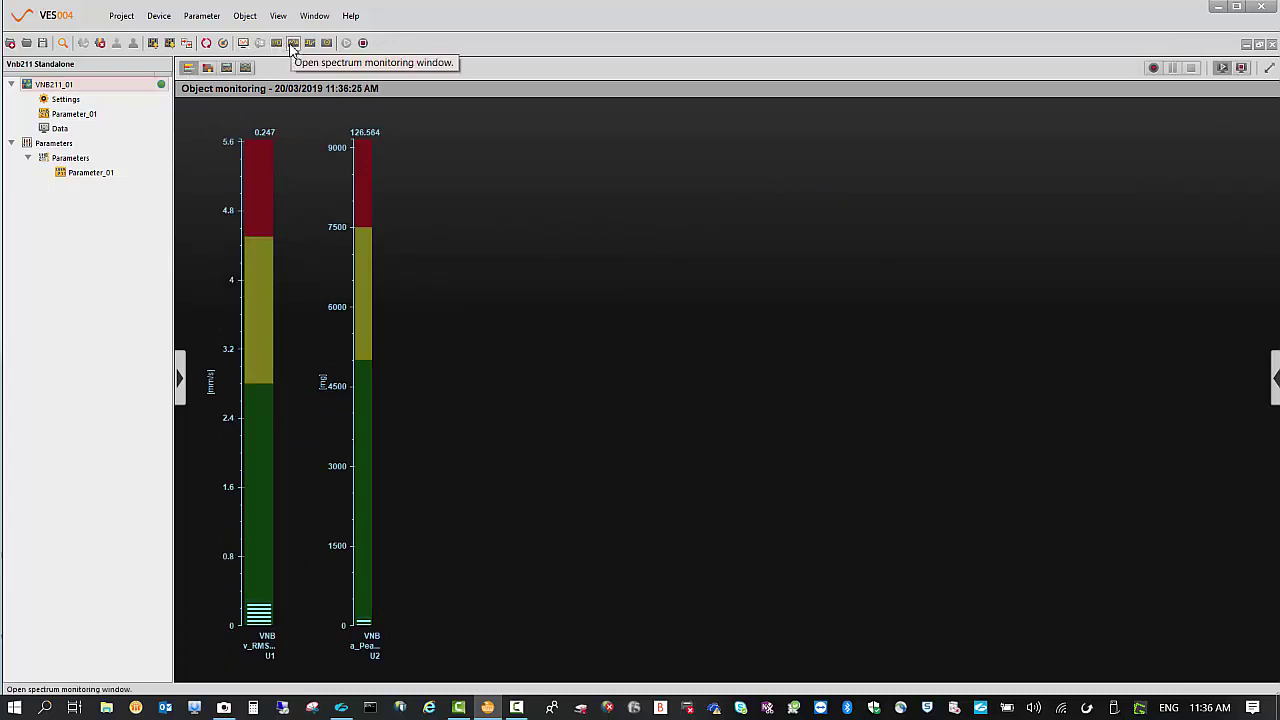
Open spectrum monitoring for the VNB211 and set the spectrum unit to mm/s.
click(292, 44)
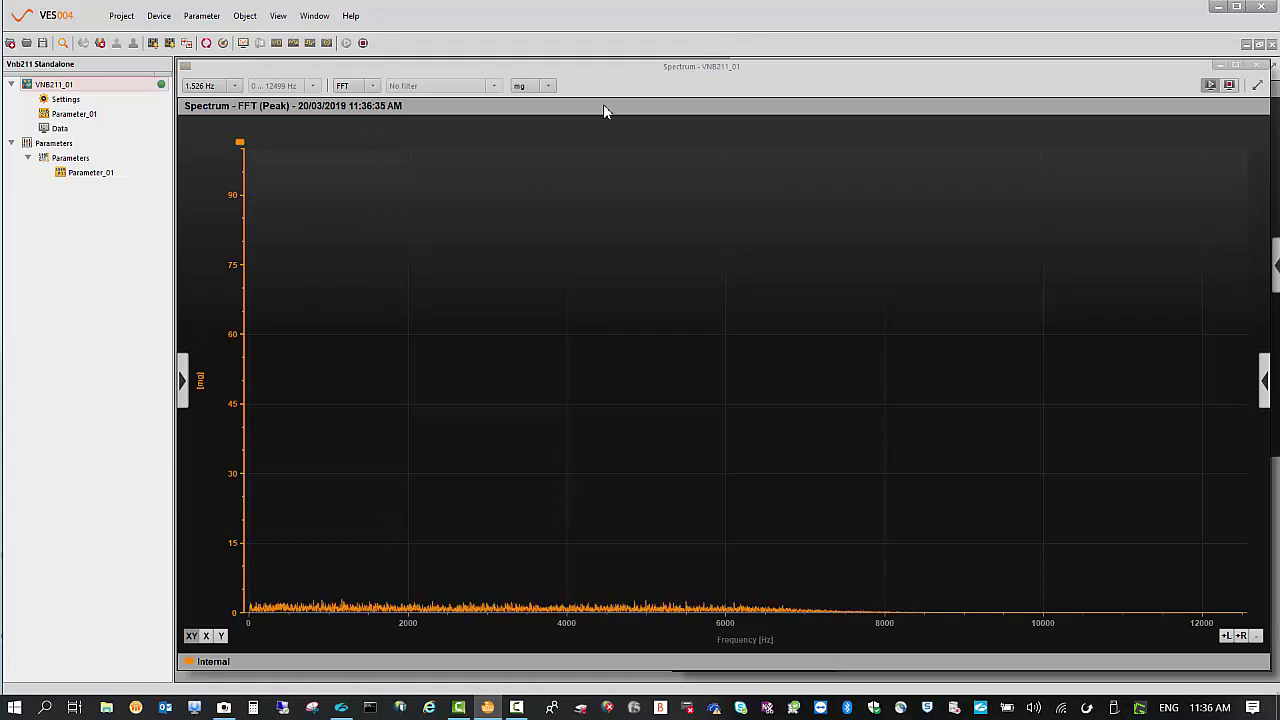
click(548, 86)
click(541, 115)
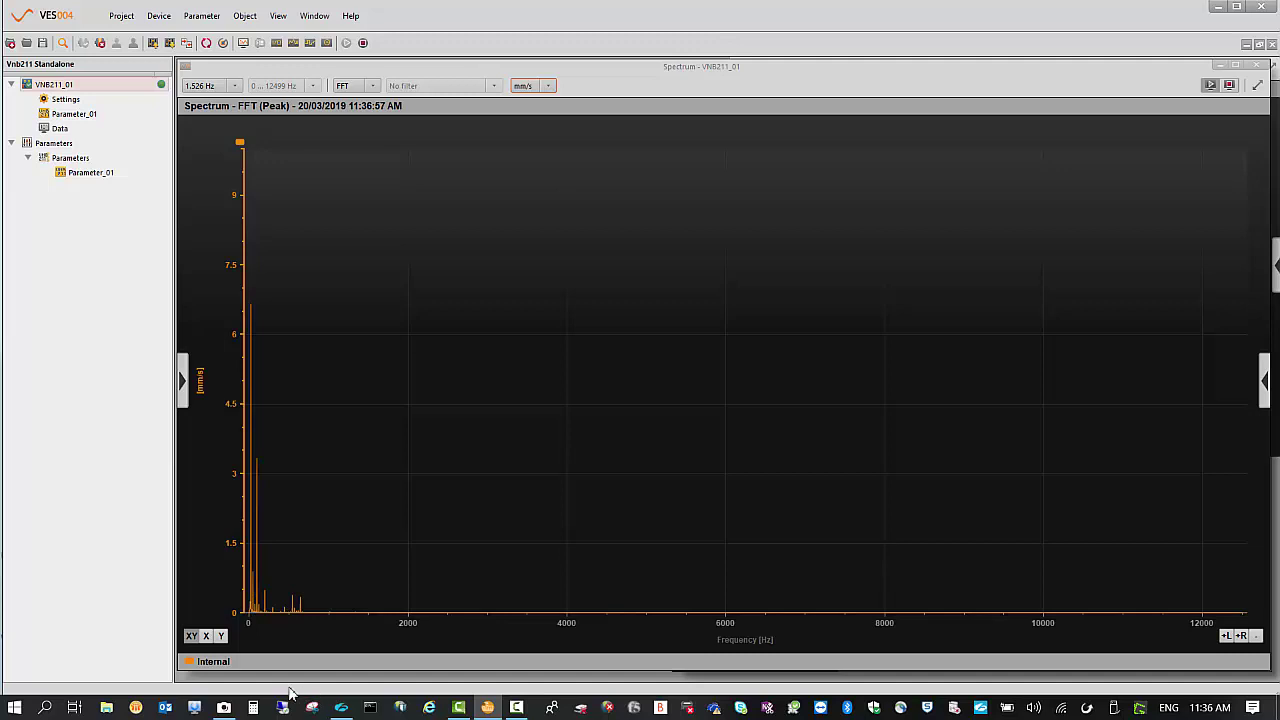
Switch to the Camera app to check the sensor on the motor, and return to the spectrum.
mouse_move(227, 708)
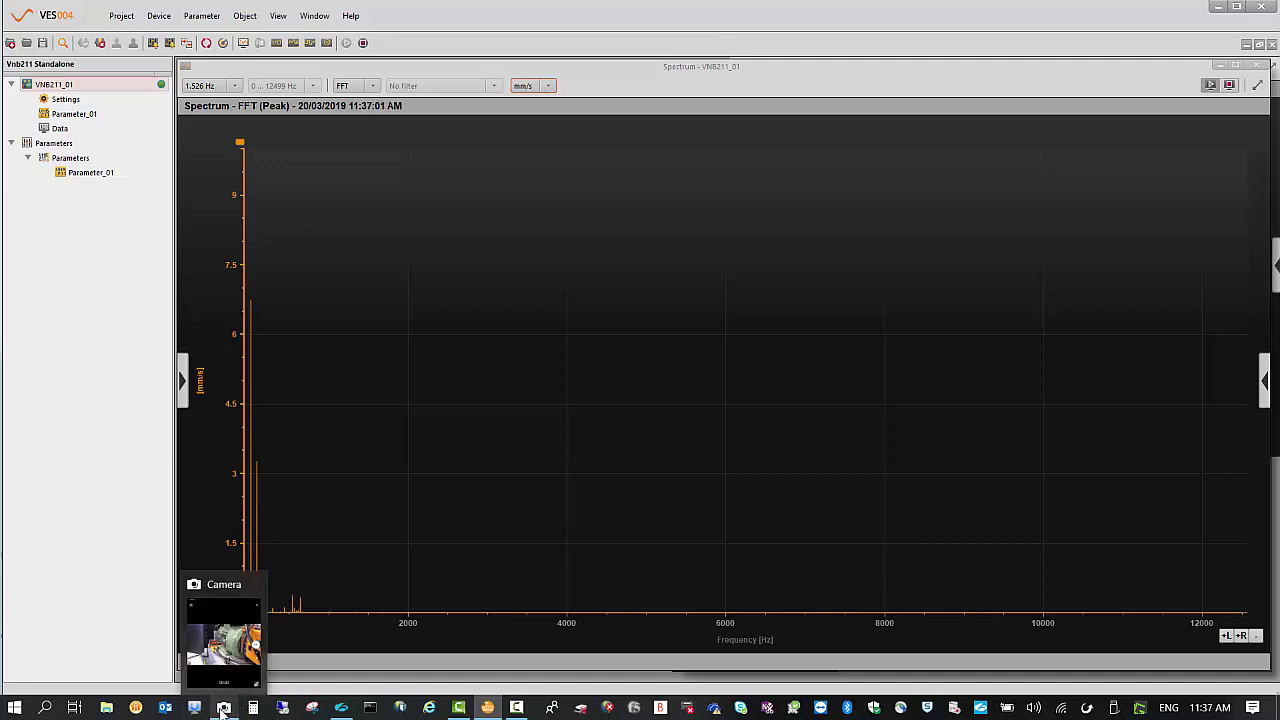
click(224, 709)
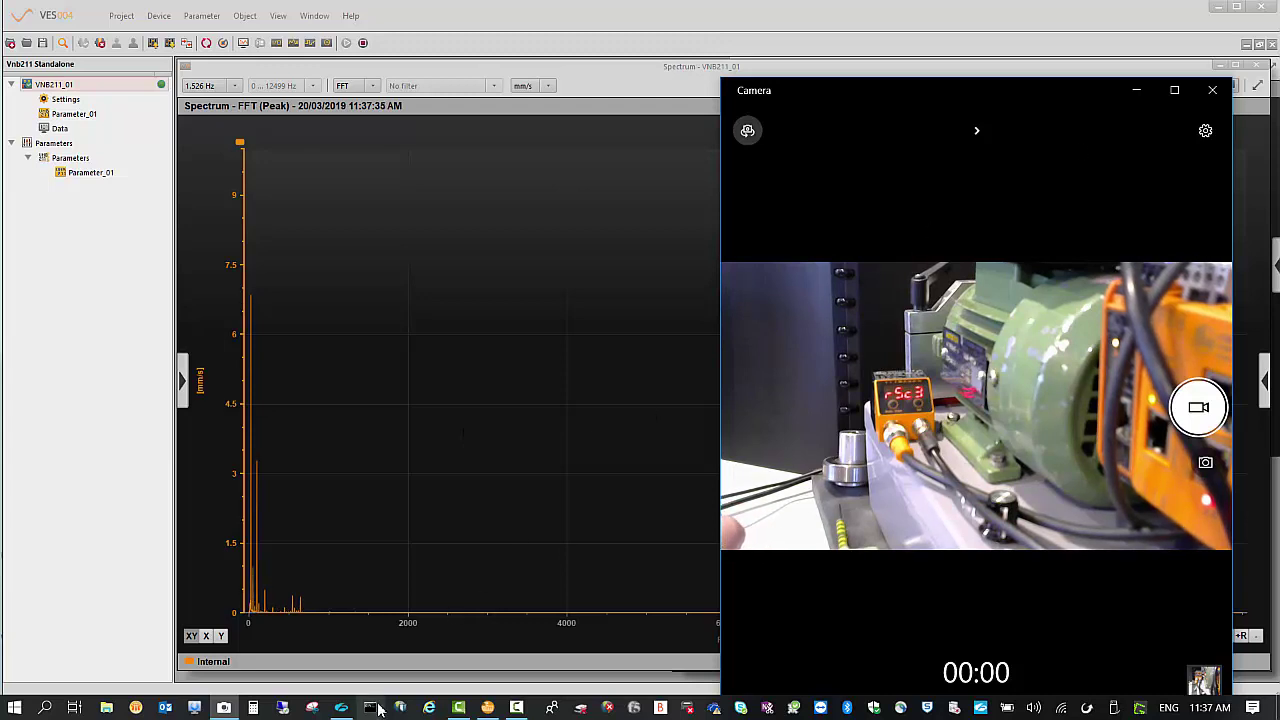
click(224, 707)
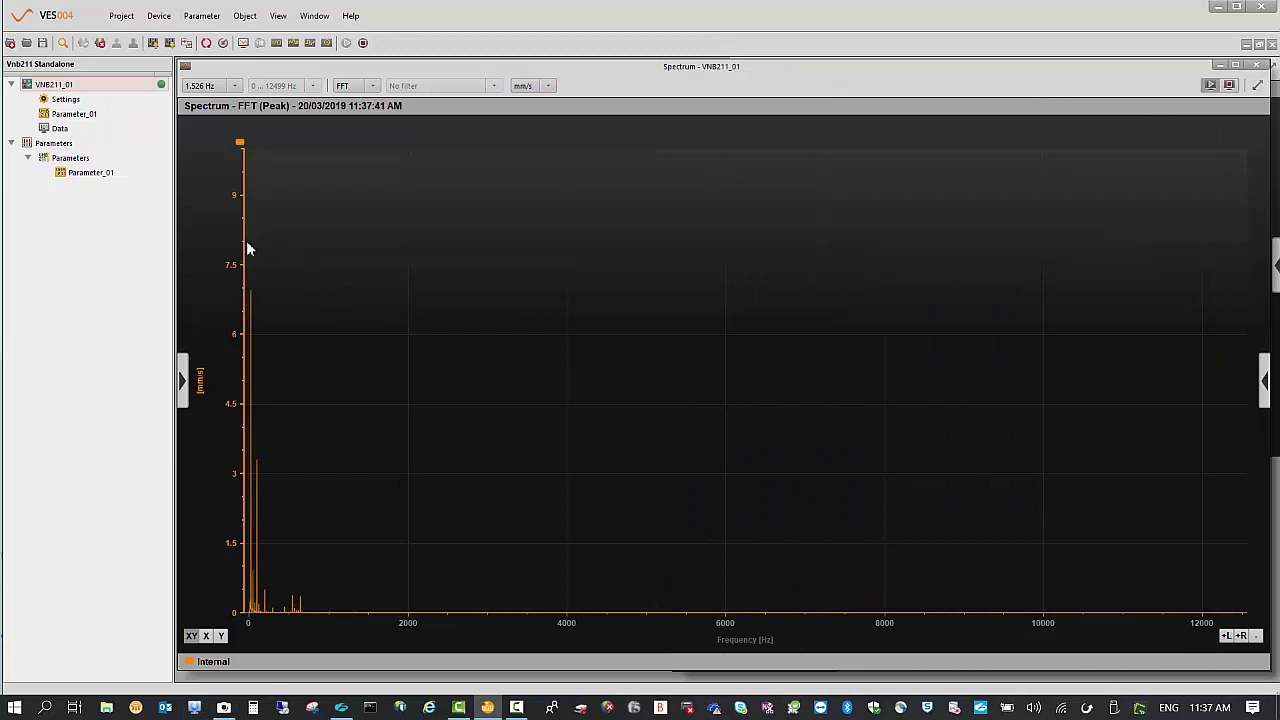
Zoom the spectrum to about 0 to 1000 Hz and place harmonics markers on the highest peak.
drag(330, 617, 324, 617)
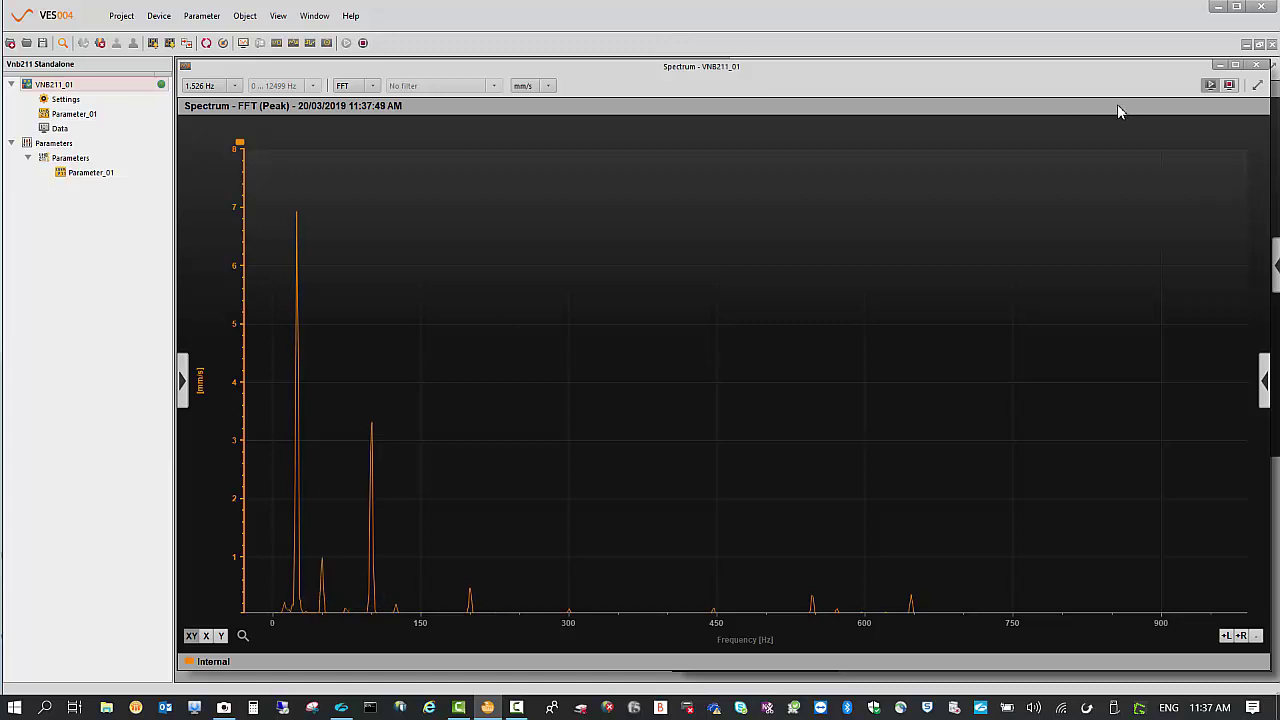
right_click(297, 439)
click(336, 496)
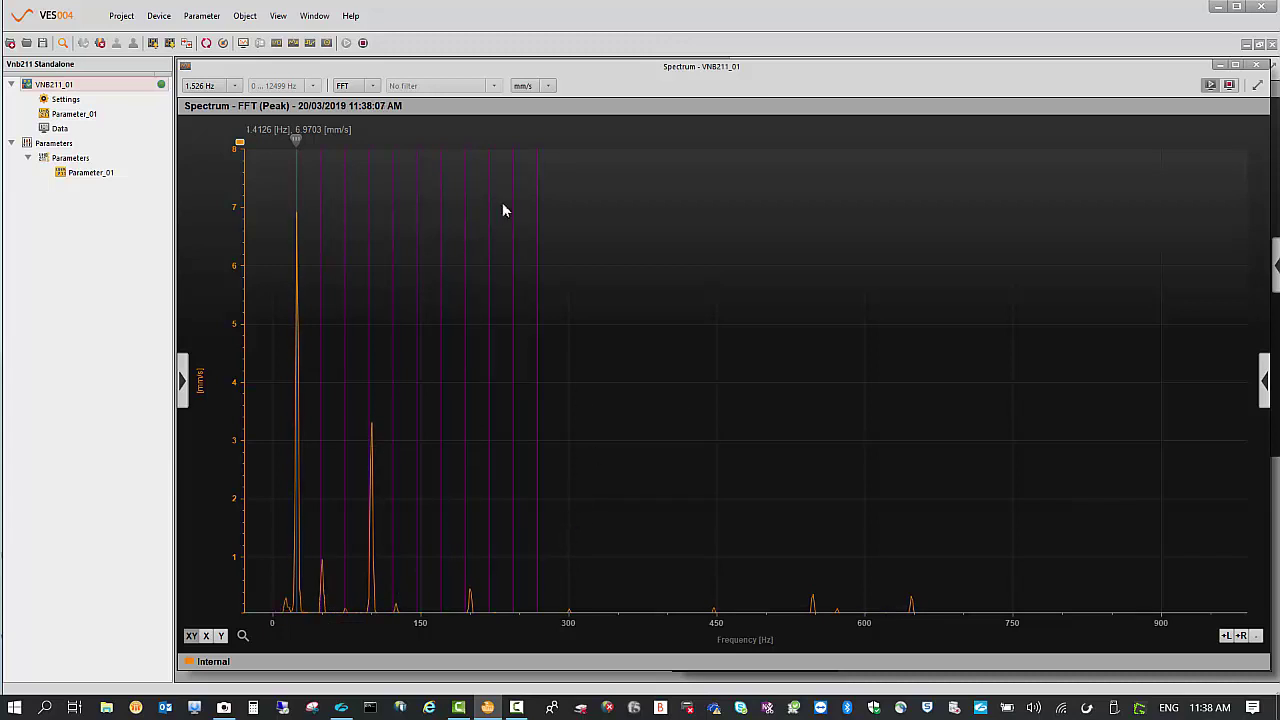
Set the spectrum unit to mg and switch the spectrum type to H-FFT.
click(545, 88)
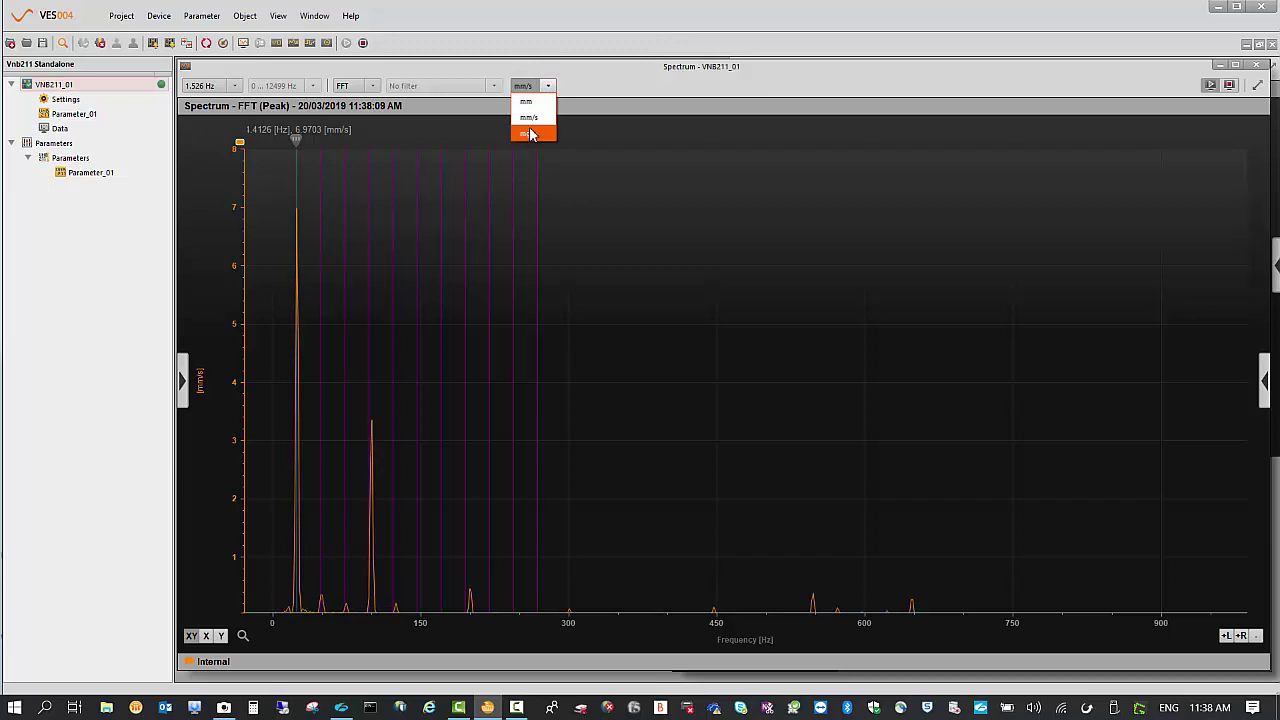
click(535, 134)
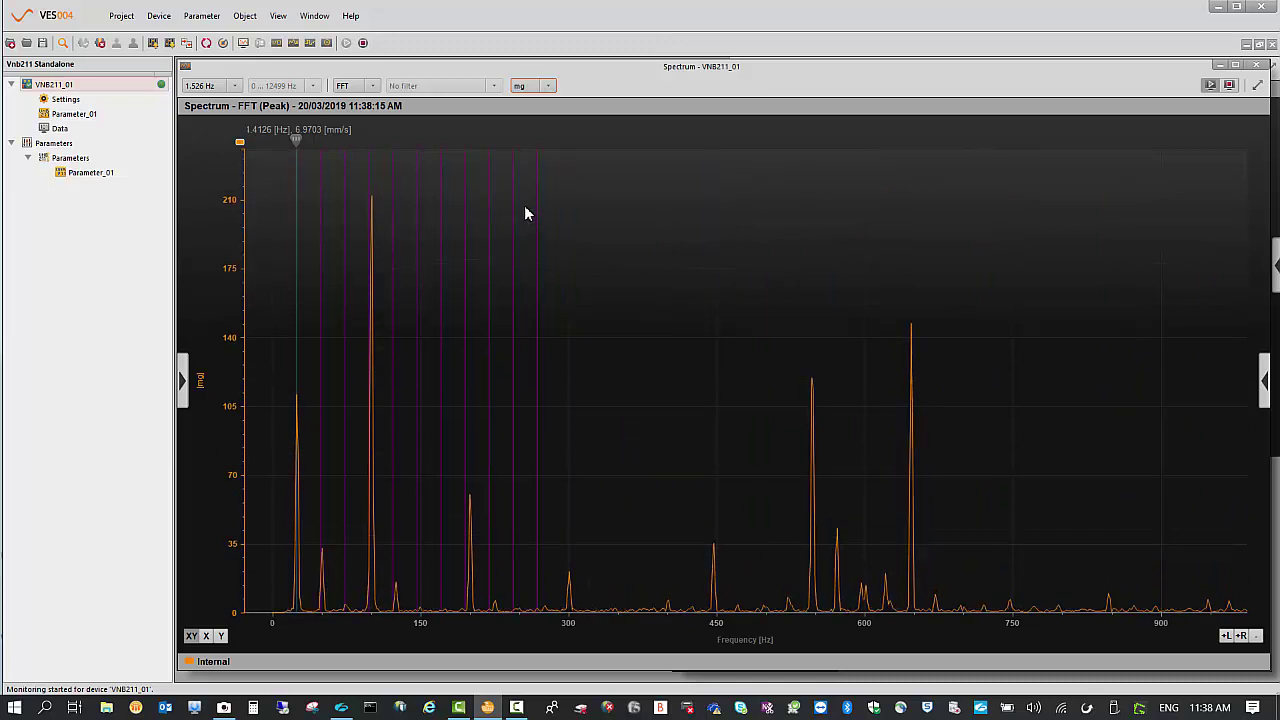
click(372, 86)
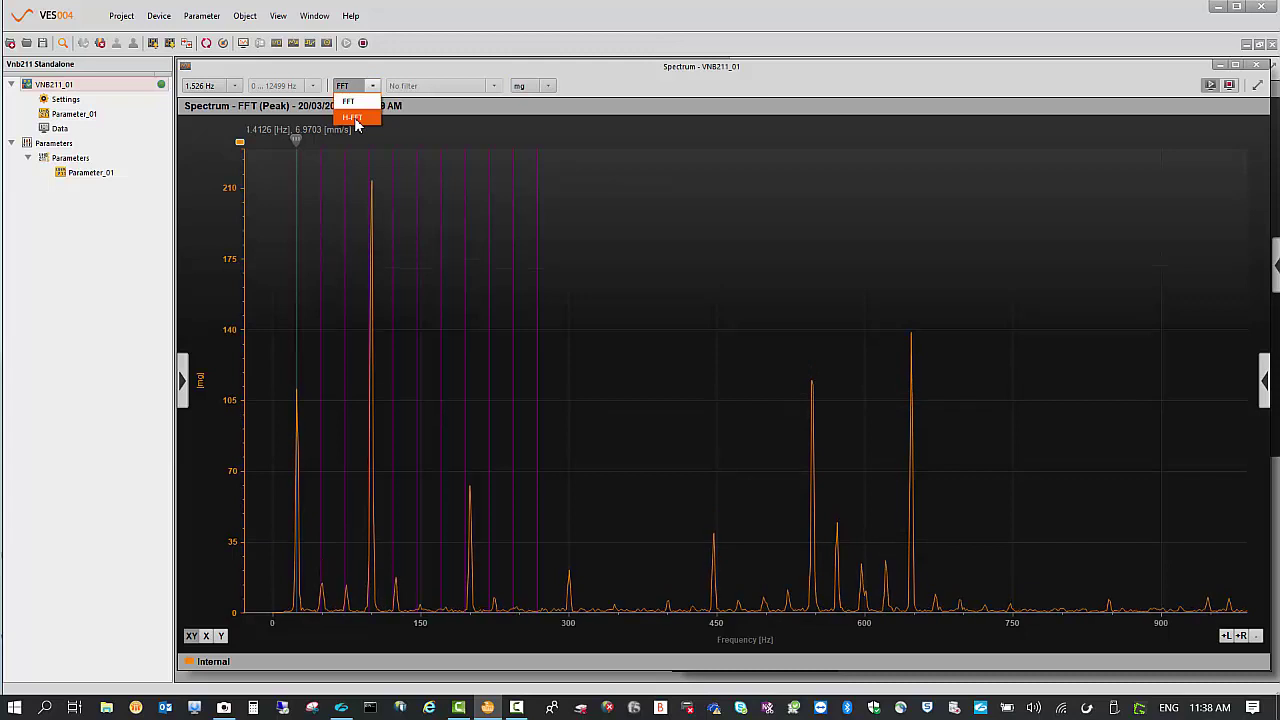
click(353, 118)
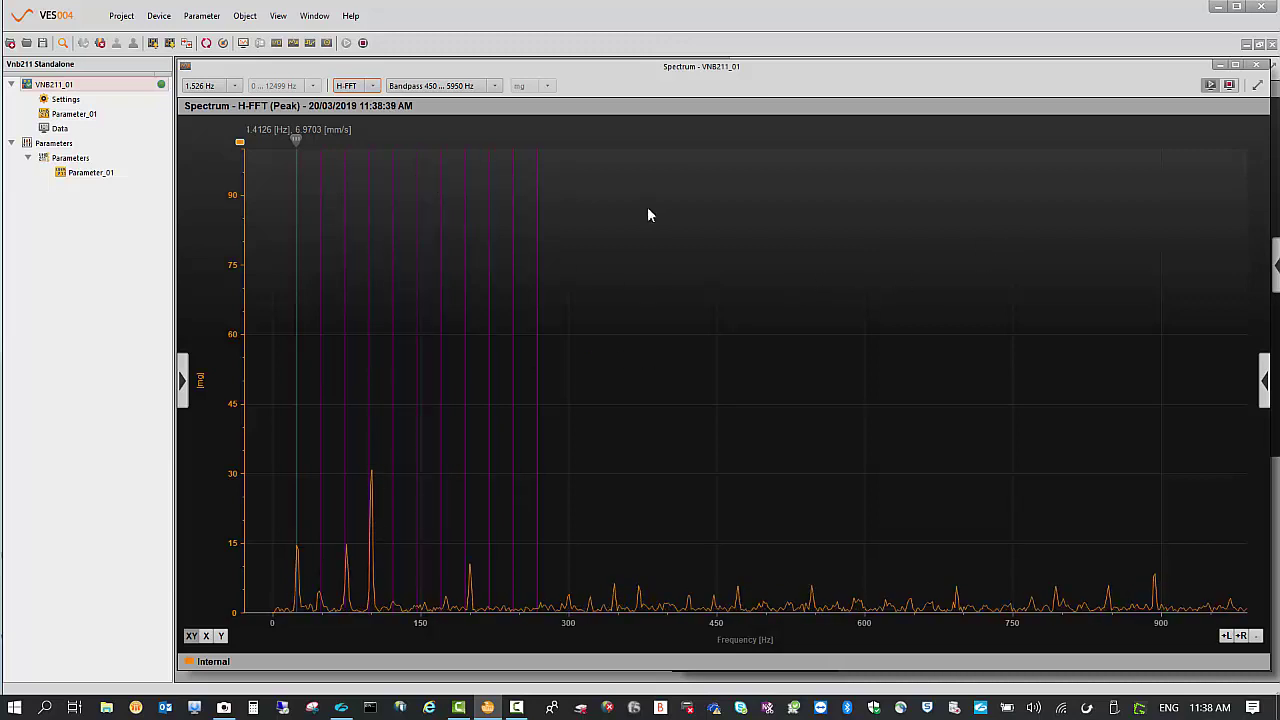
Open raw data monitoring, record a few seconds of the signal and save the recording.
click(311, 44)
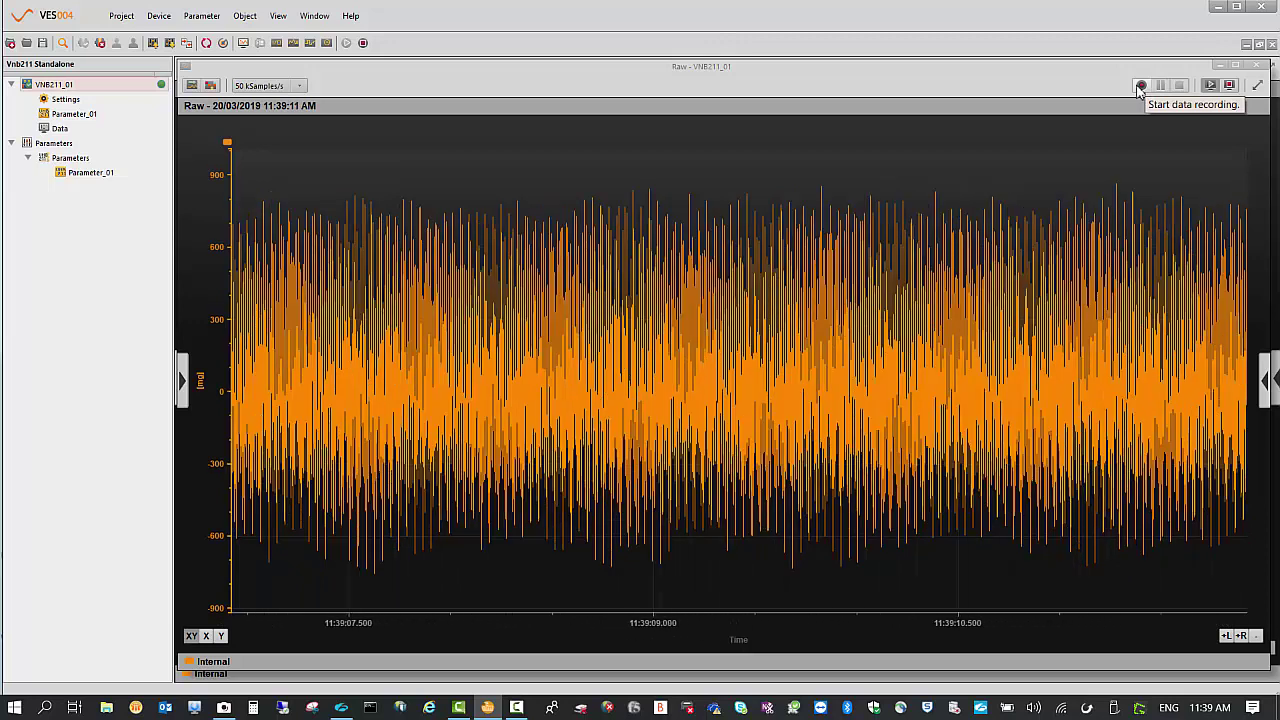
click(1140, 88)
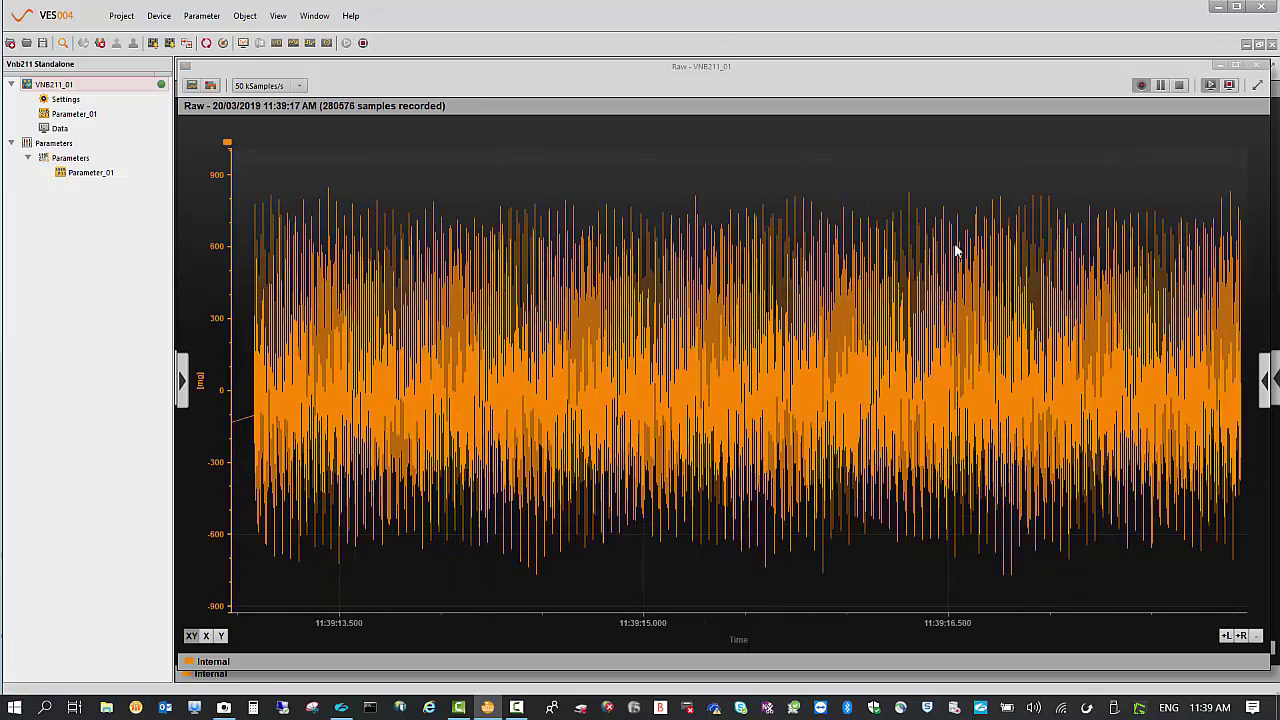
click(1180, 86)
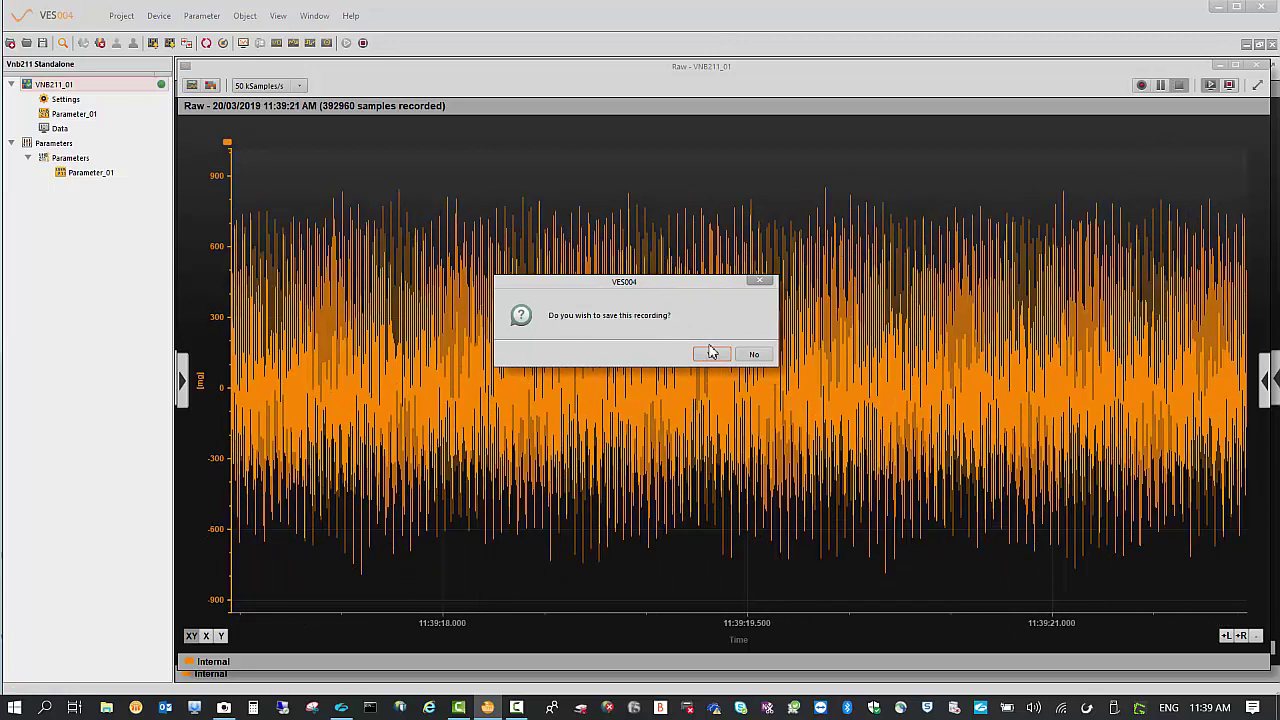
click(710, 352)
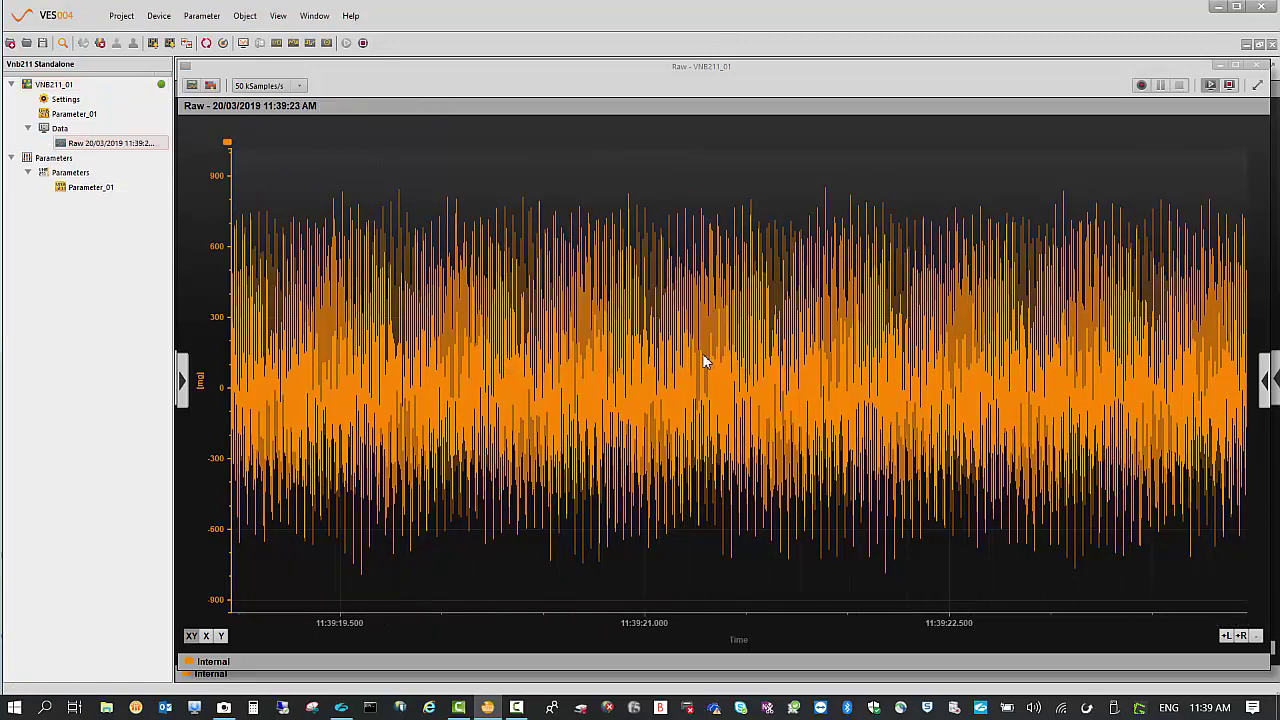
Open the saved raw recording and play it back.
double_click(72, 147)
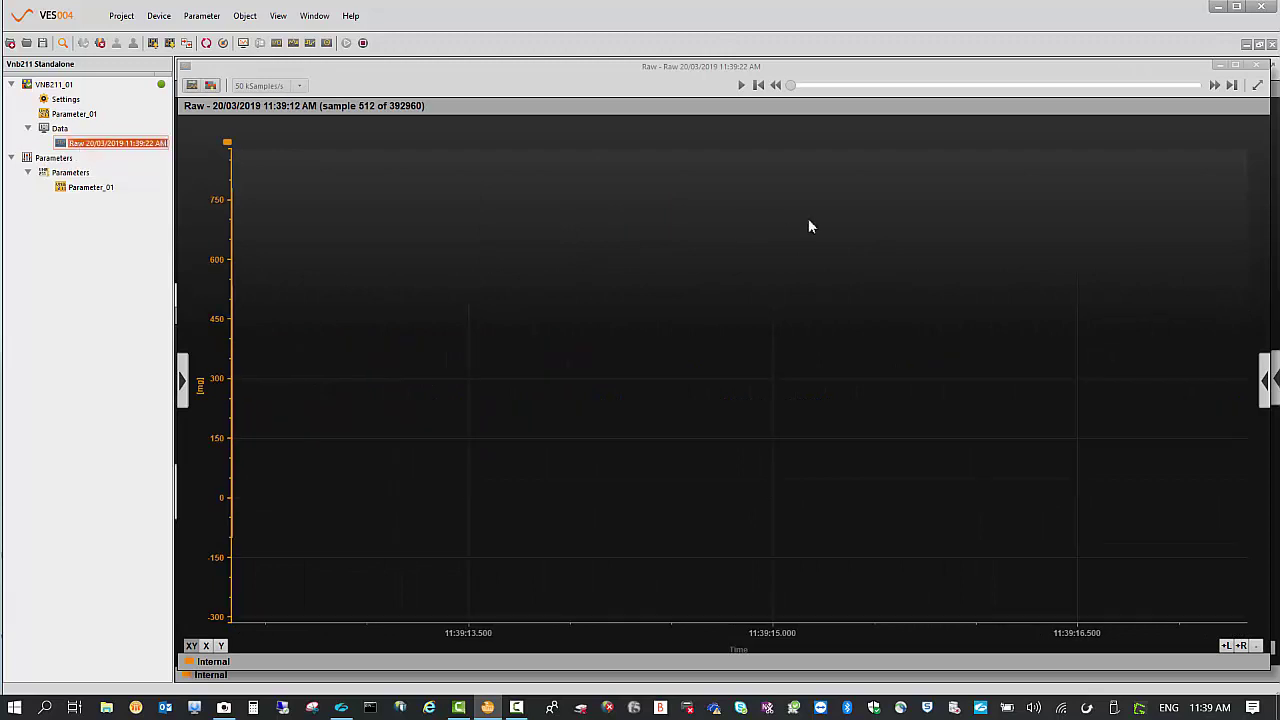
click(741, 86)
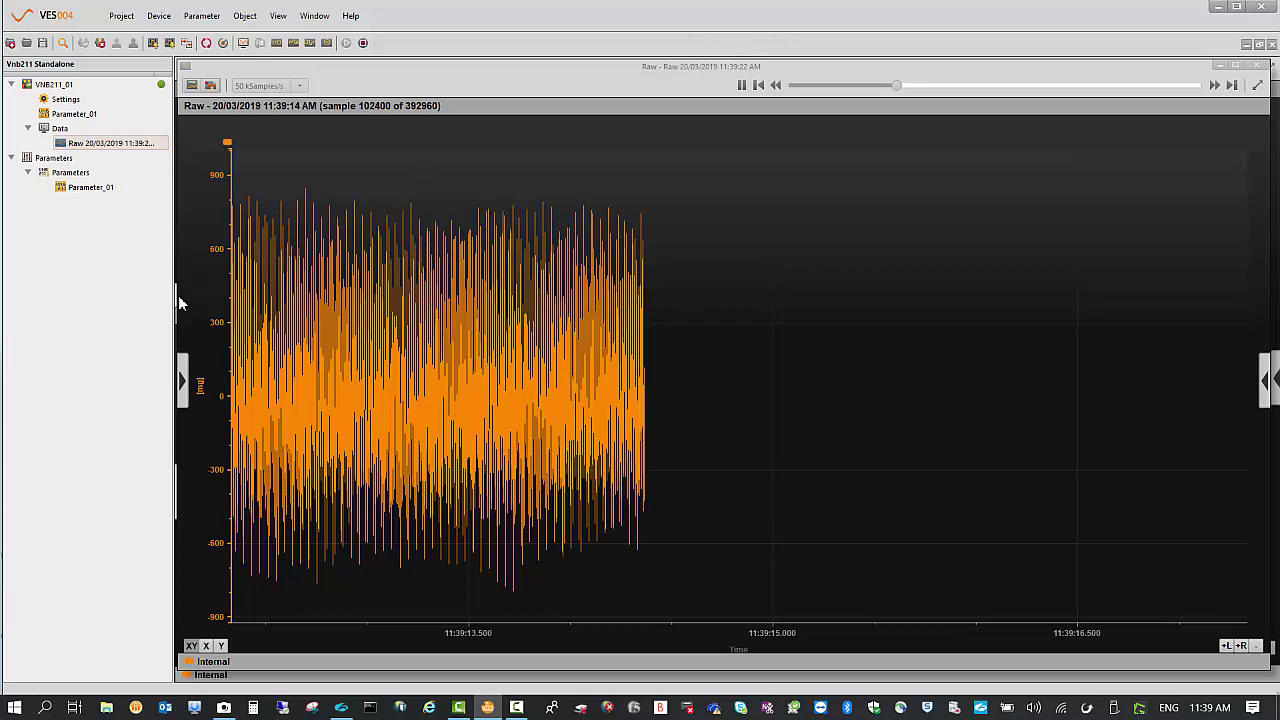
Open the raw recording's spectrum, zoom to about 0 to 2000 Hz and show it in mm/s.
right_click(116, 146)
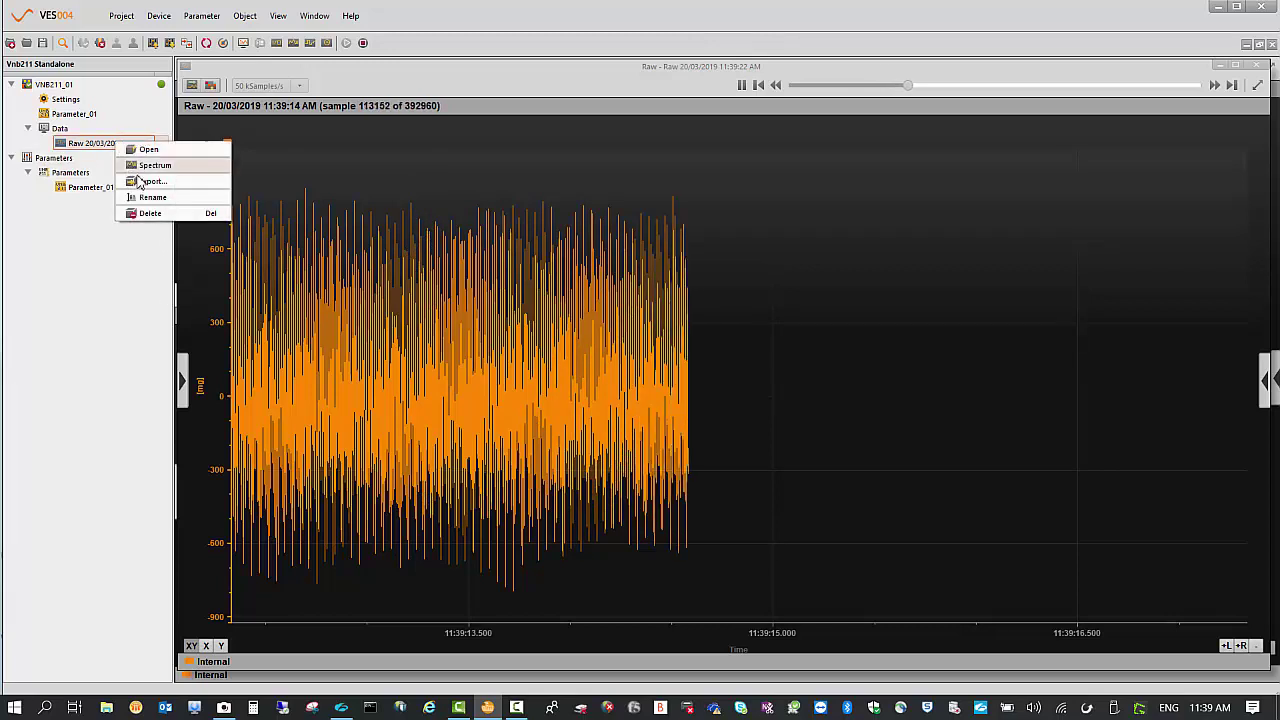
click(150, 166)
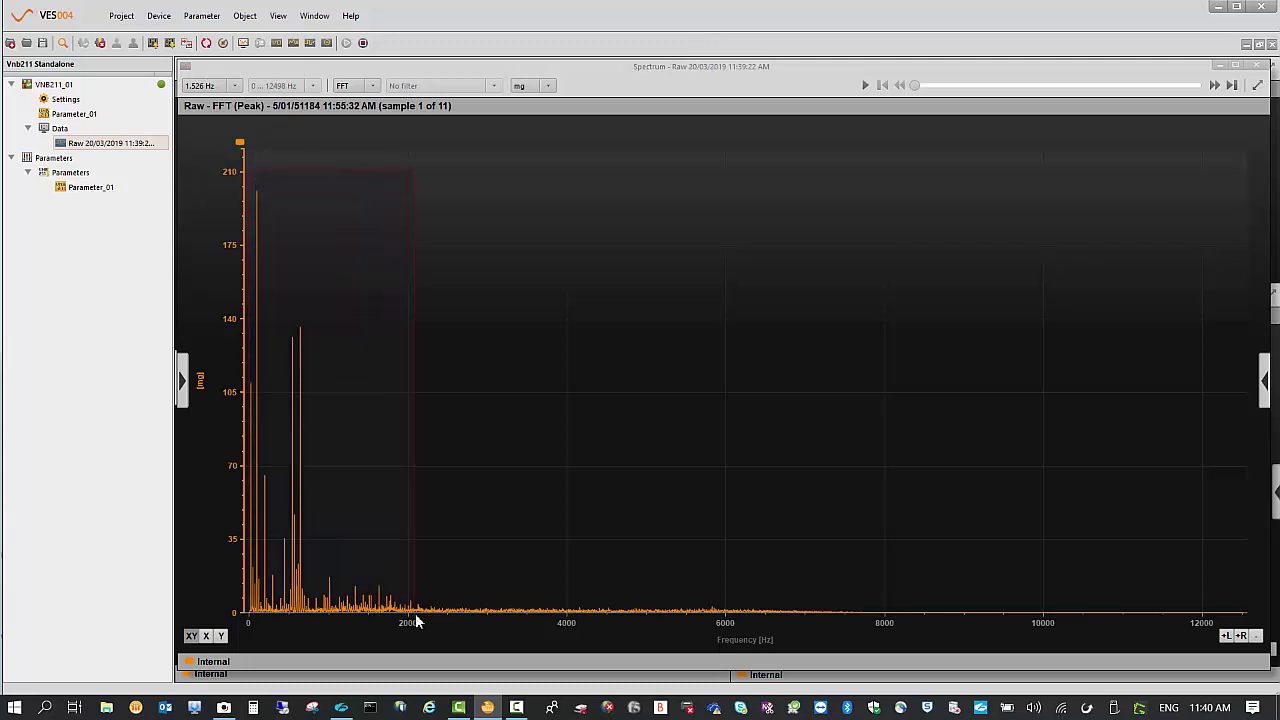
drag(416, 620, 420, 621)
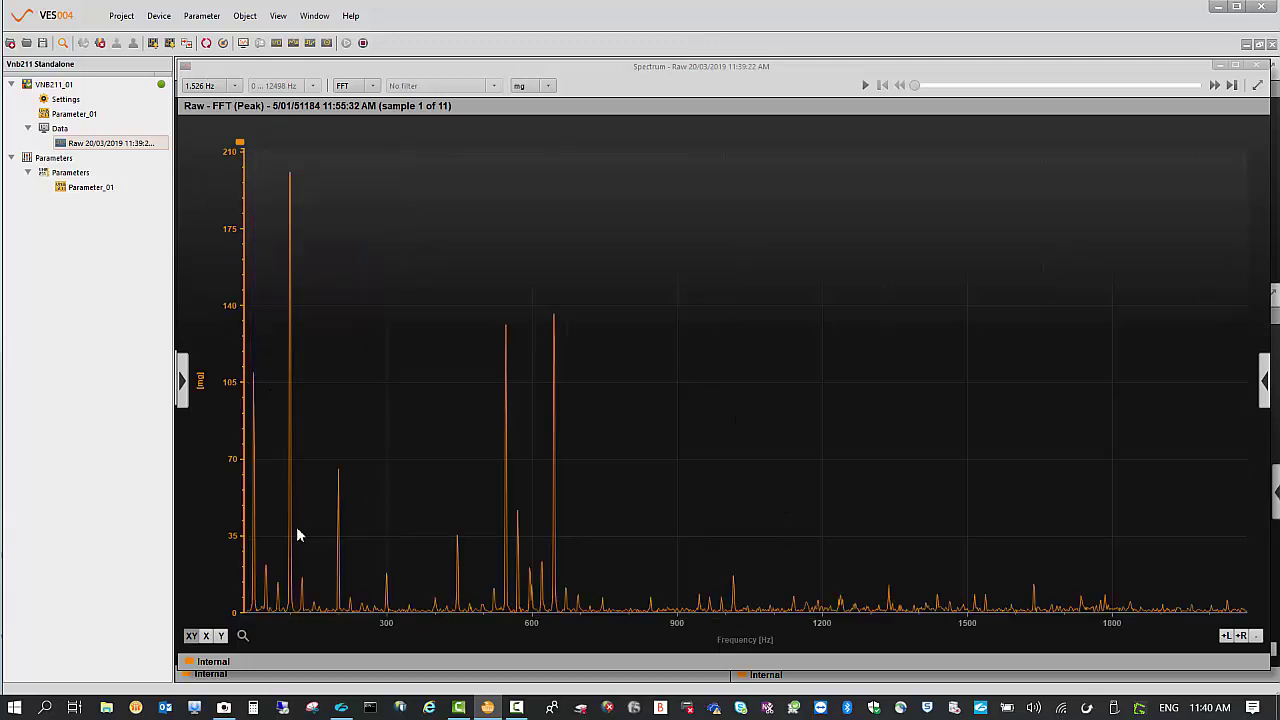
click(547, 86)
click(540, 116)
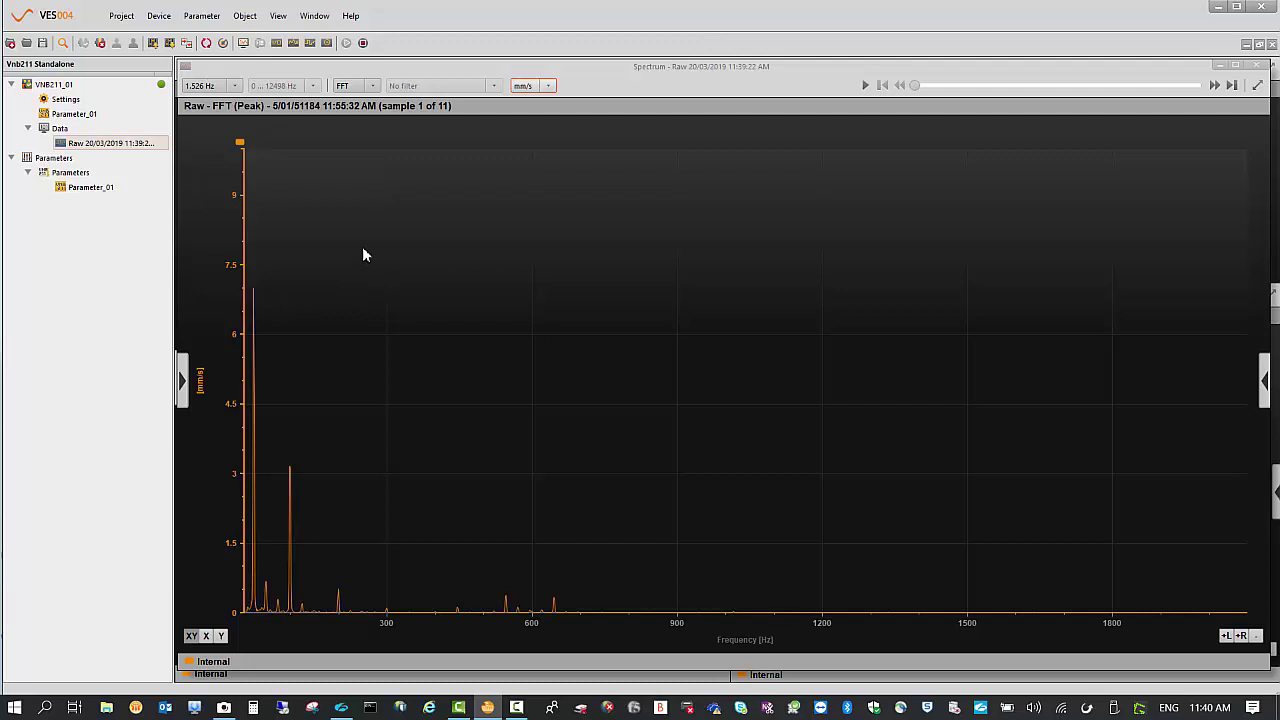
right_click(241, 145)
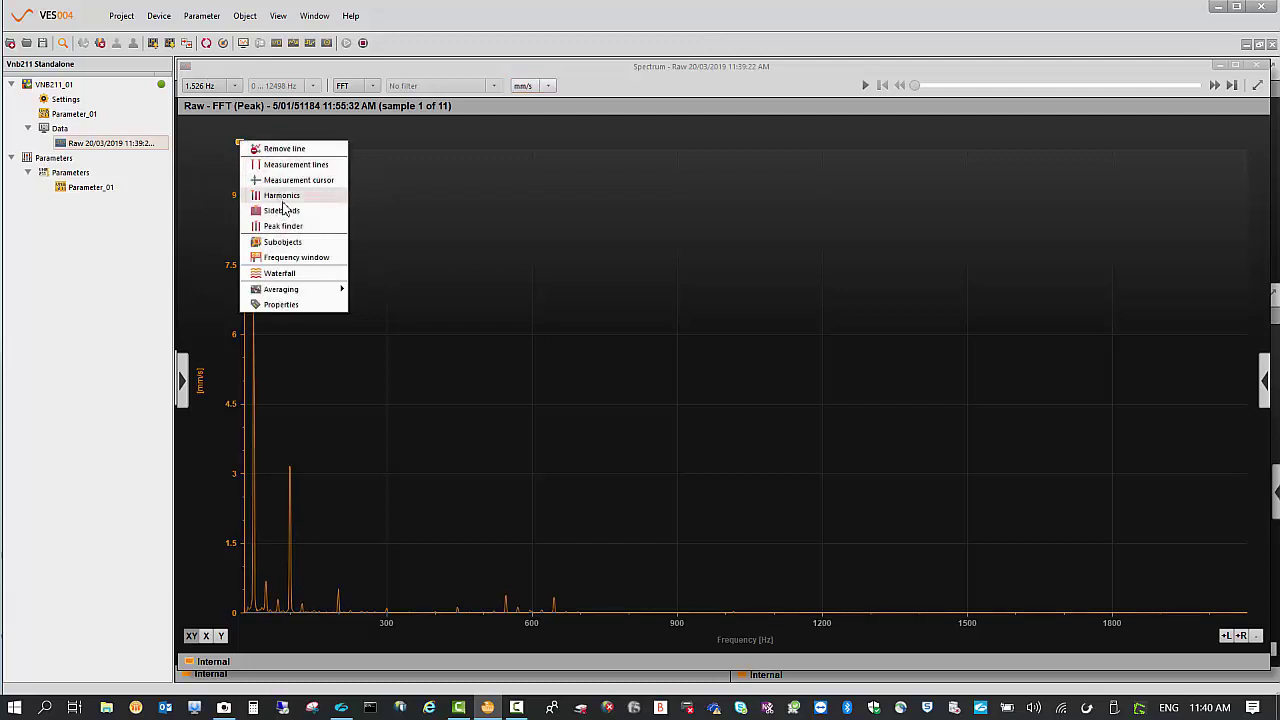
click(290, 242)
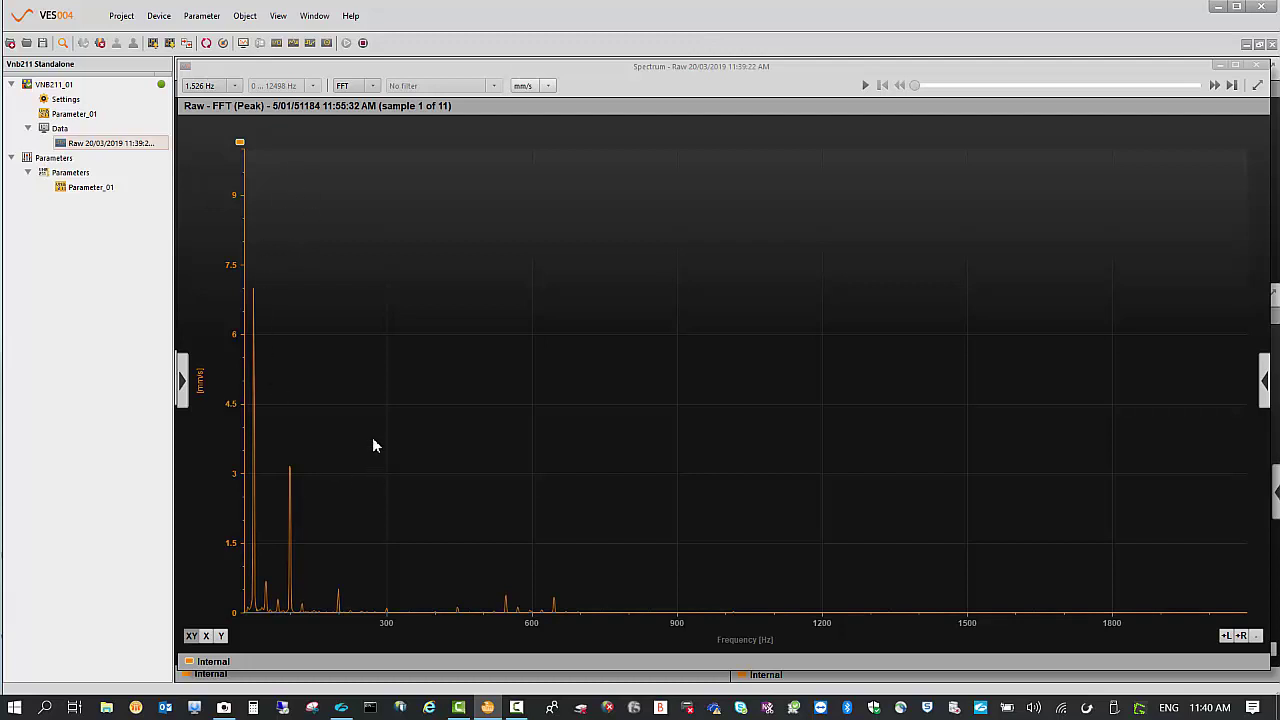
Open I/O monitoring for OUT 1 and OUT 2 and bring up the Camera app to compare with the sensor display.
click(243, 44)
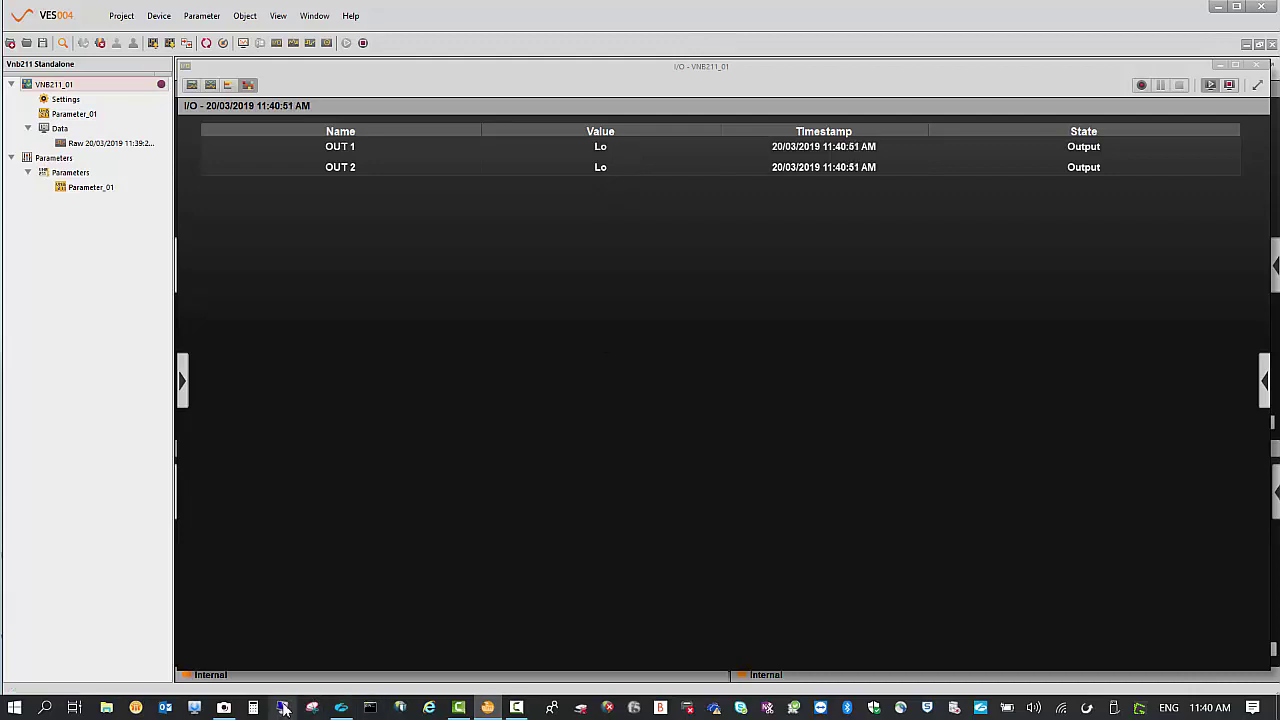
click(224, 707)
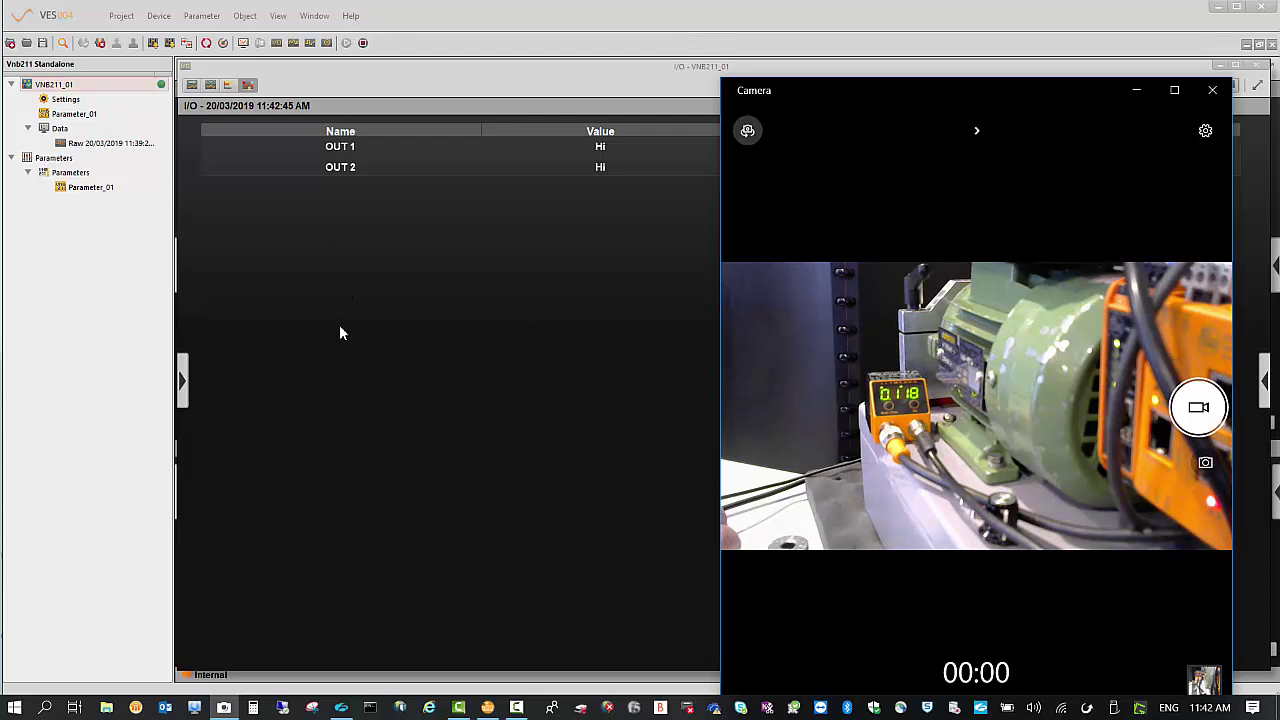
Set the VNB_a_Peak_Time_U2 limits in Parameter_01 to 900 mg for warning and 1100 mg for damage.
double_click(93, 188)
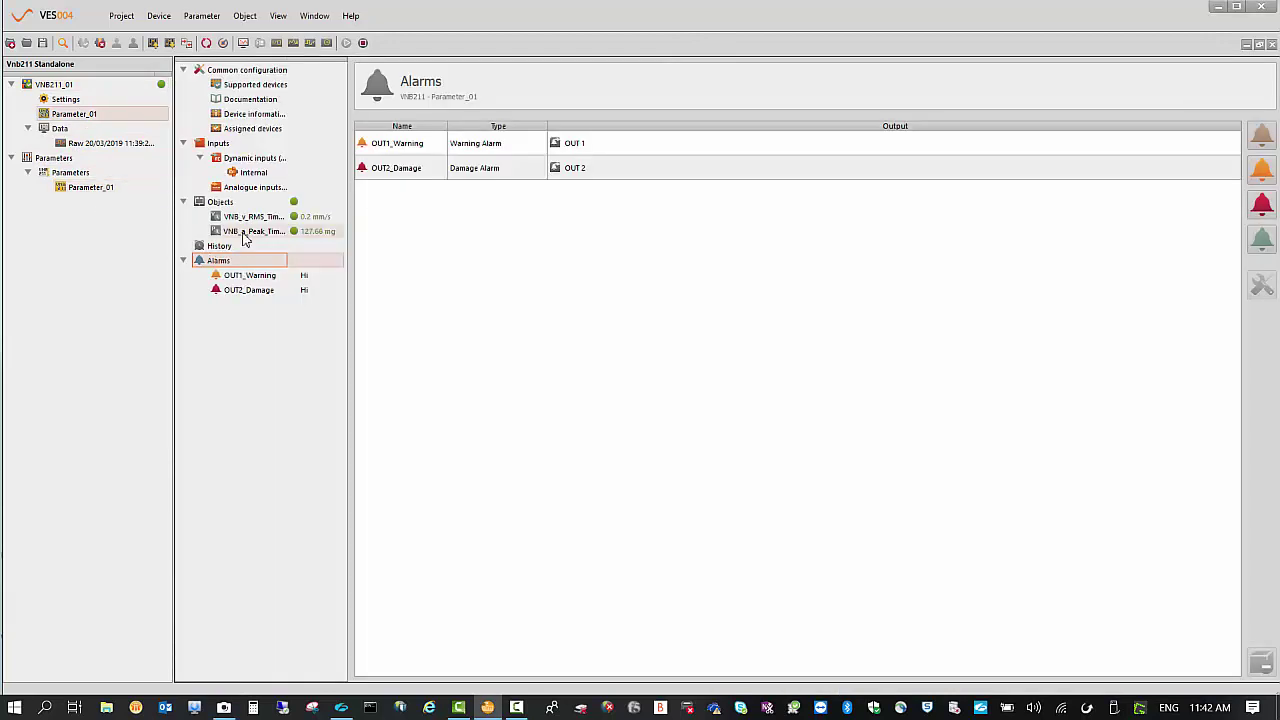
click(244, 234)
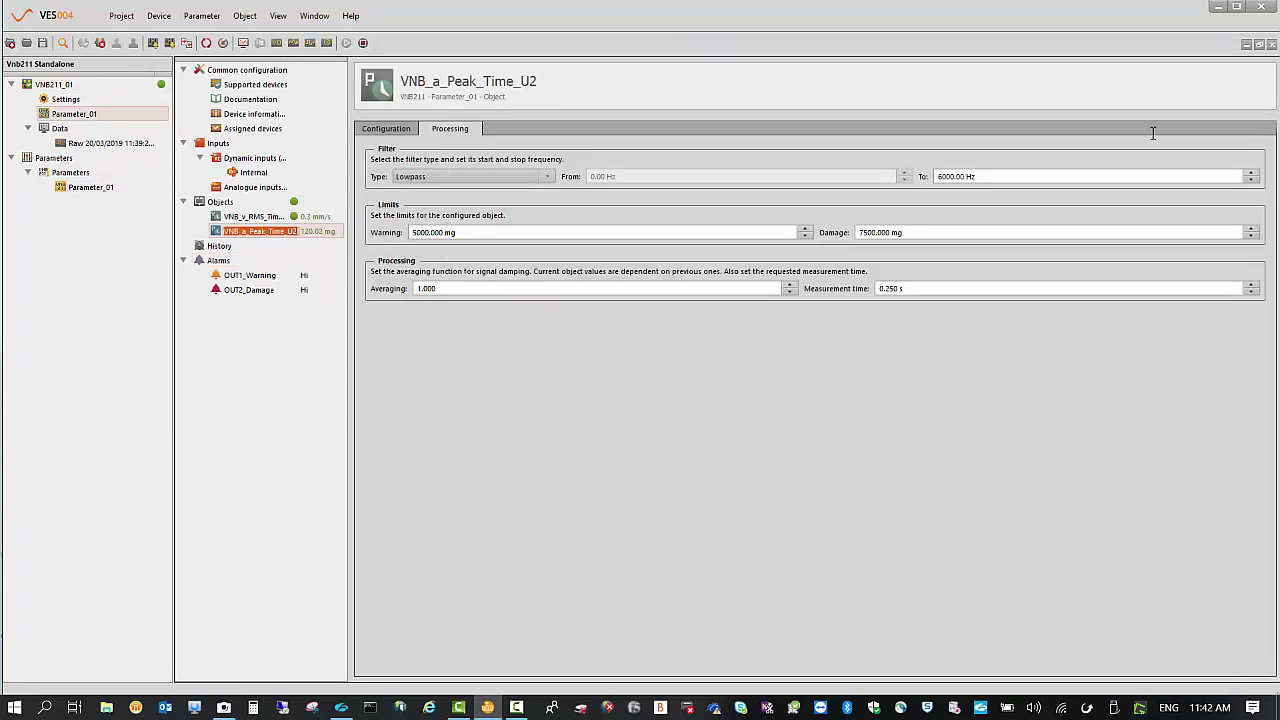
click(466, 234)
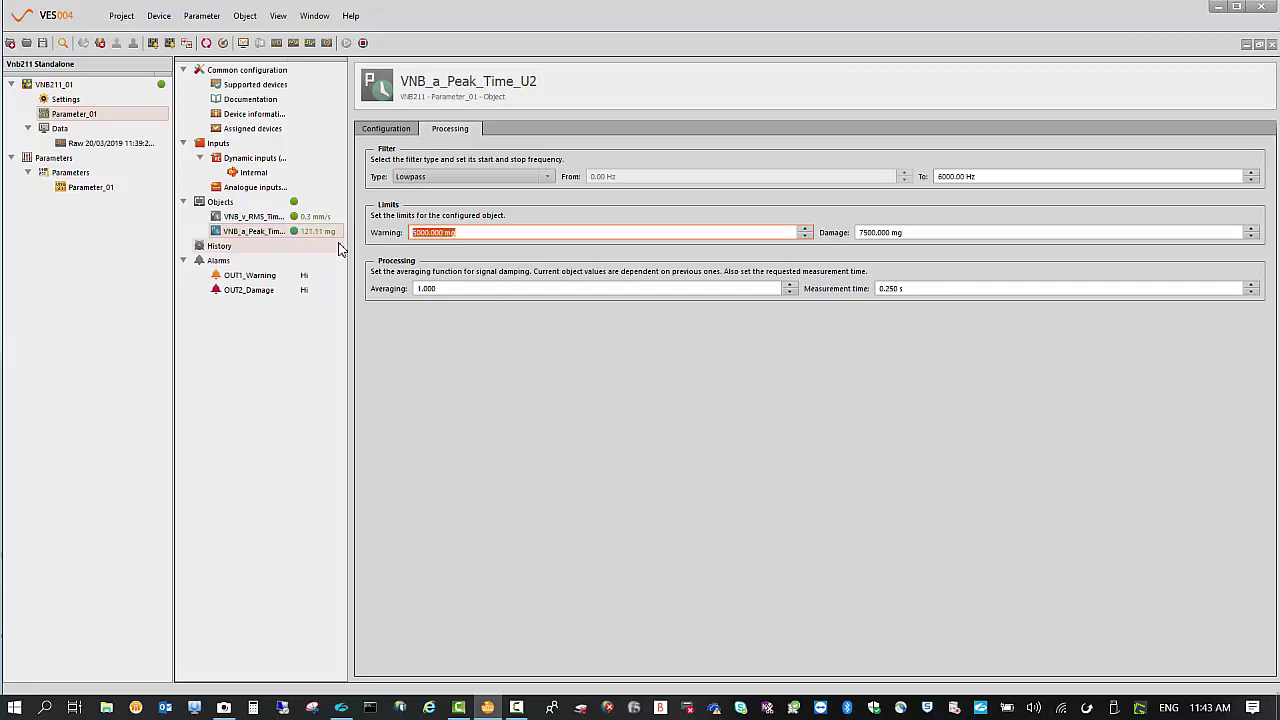
text(9)
click(916, 232)
text(1100)
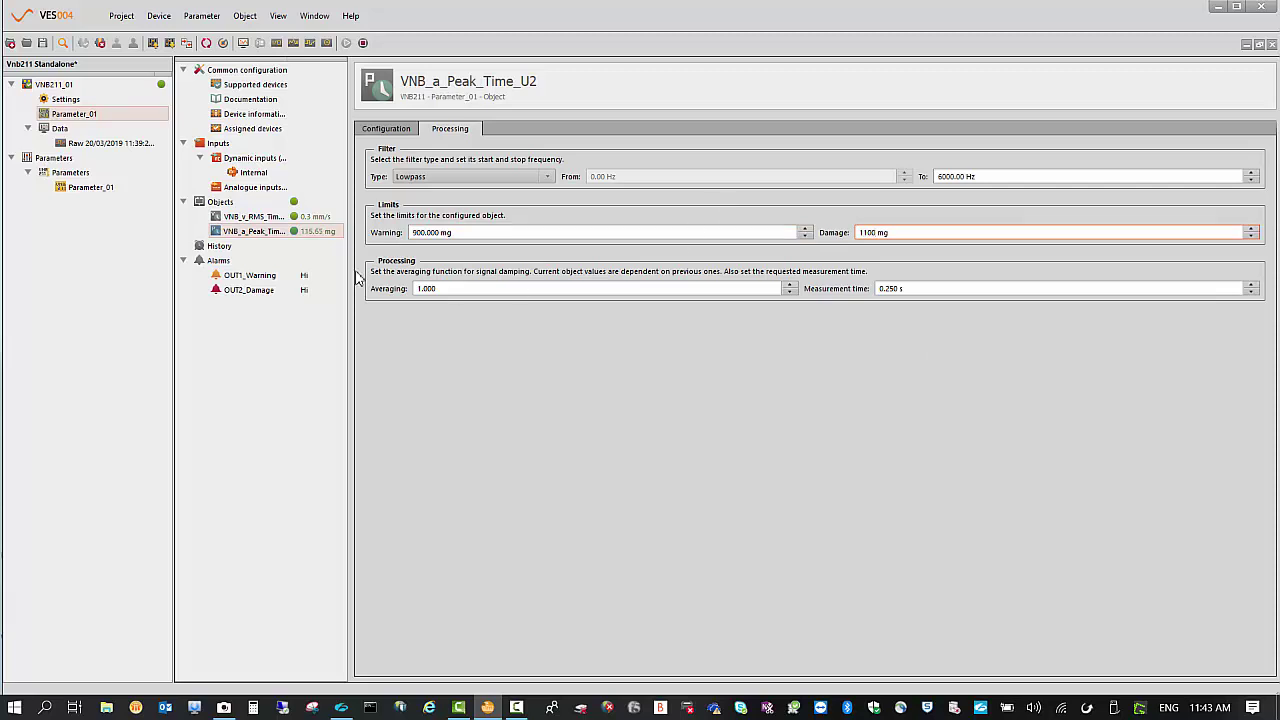
key(Return)
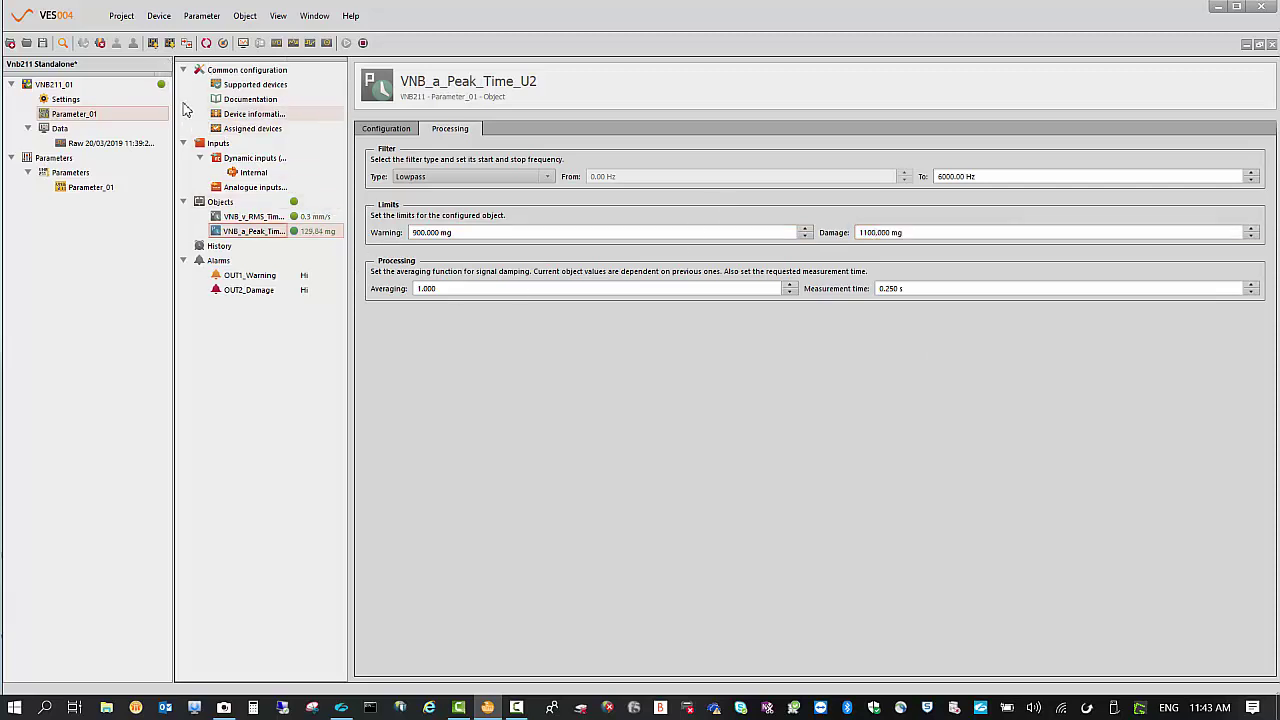
Save the project and write the changed parameters to the VNB211 device.
click(42, 43)
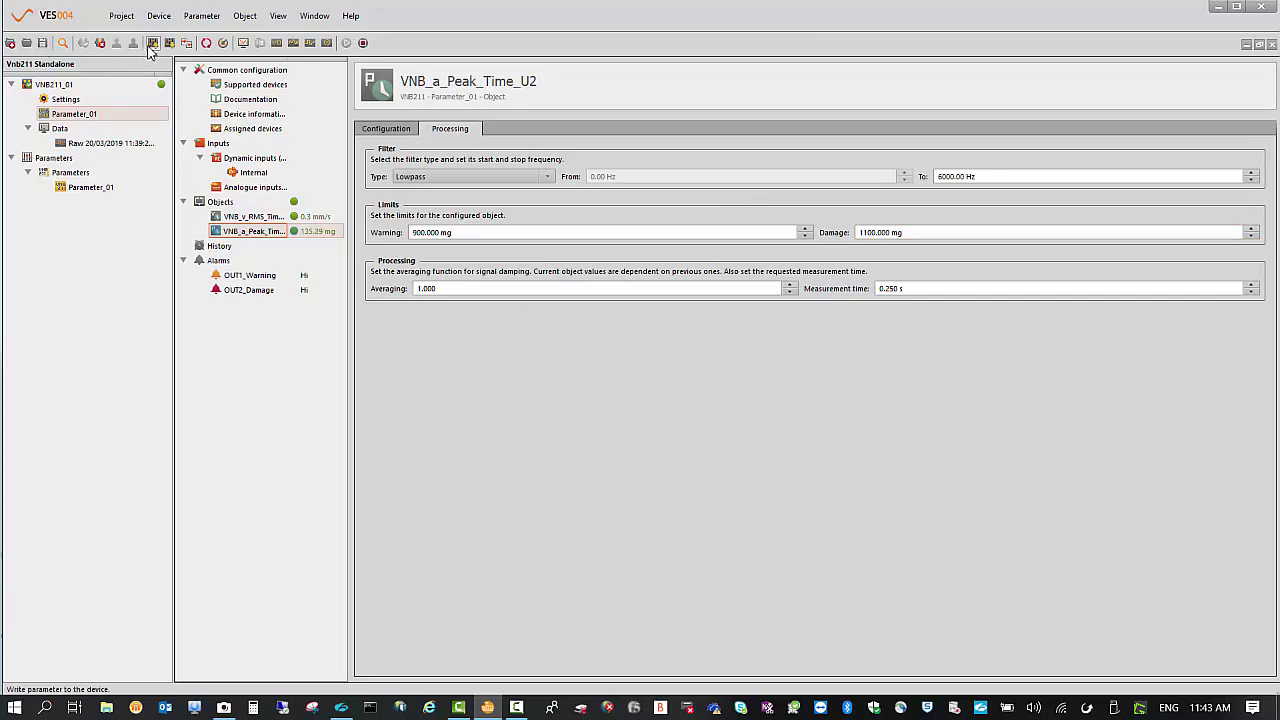
click(153, 44)
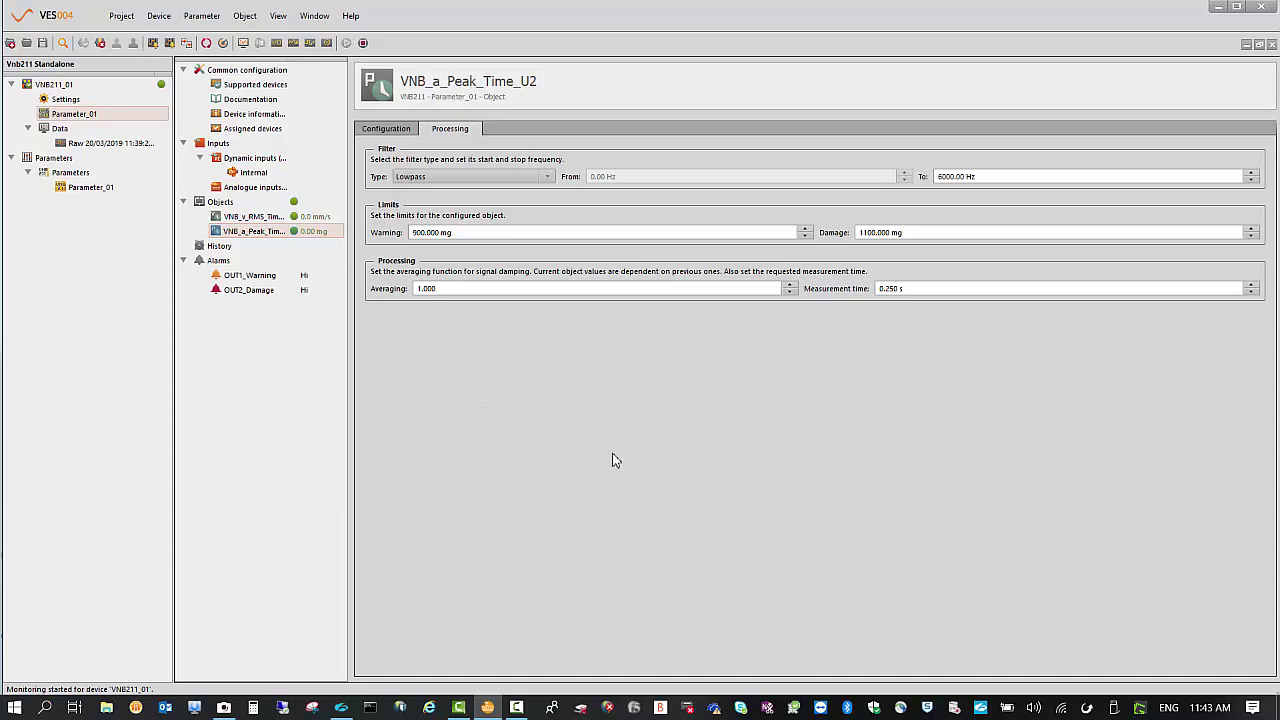
Monitor the objects against their limits, and show the live H-FFT spectrum with the 450 to 5950 Hz bandpass and harmonics turned off.
click(243, 43)
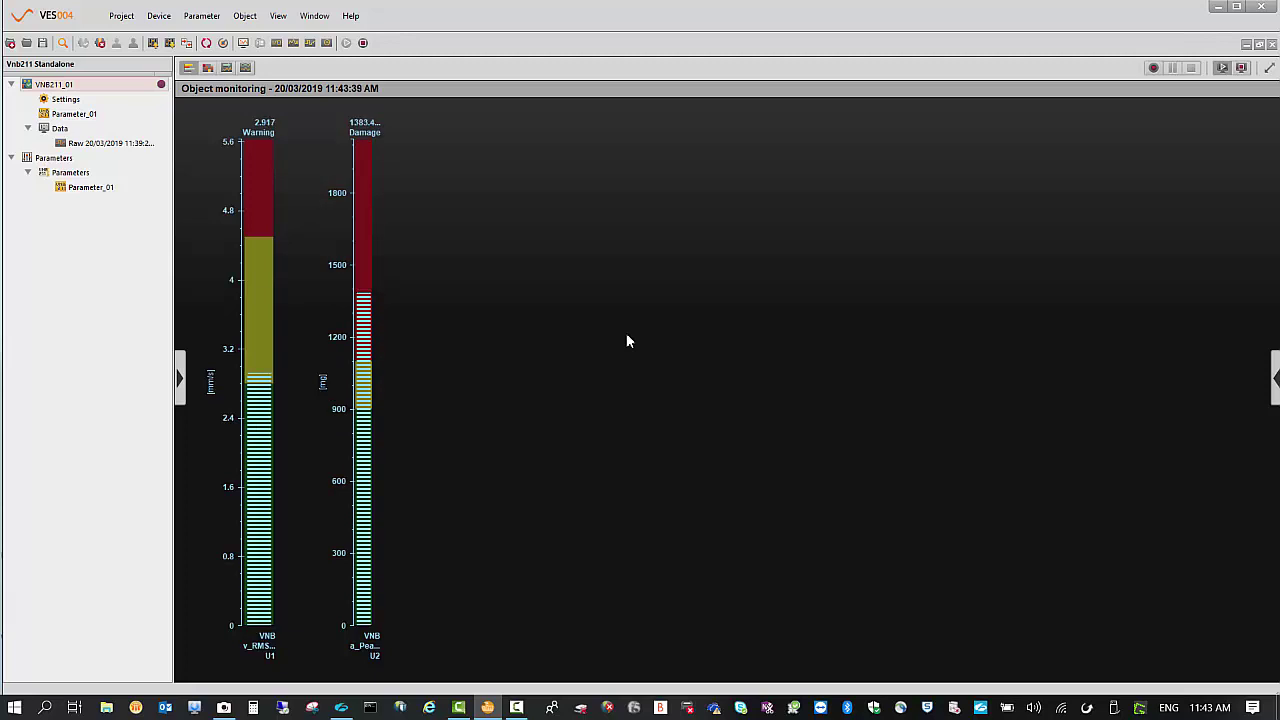
click(294, 44)
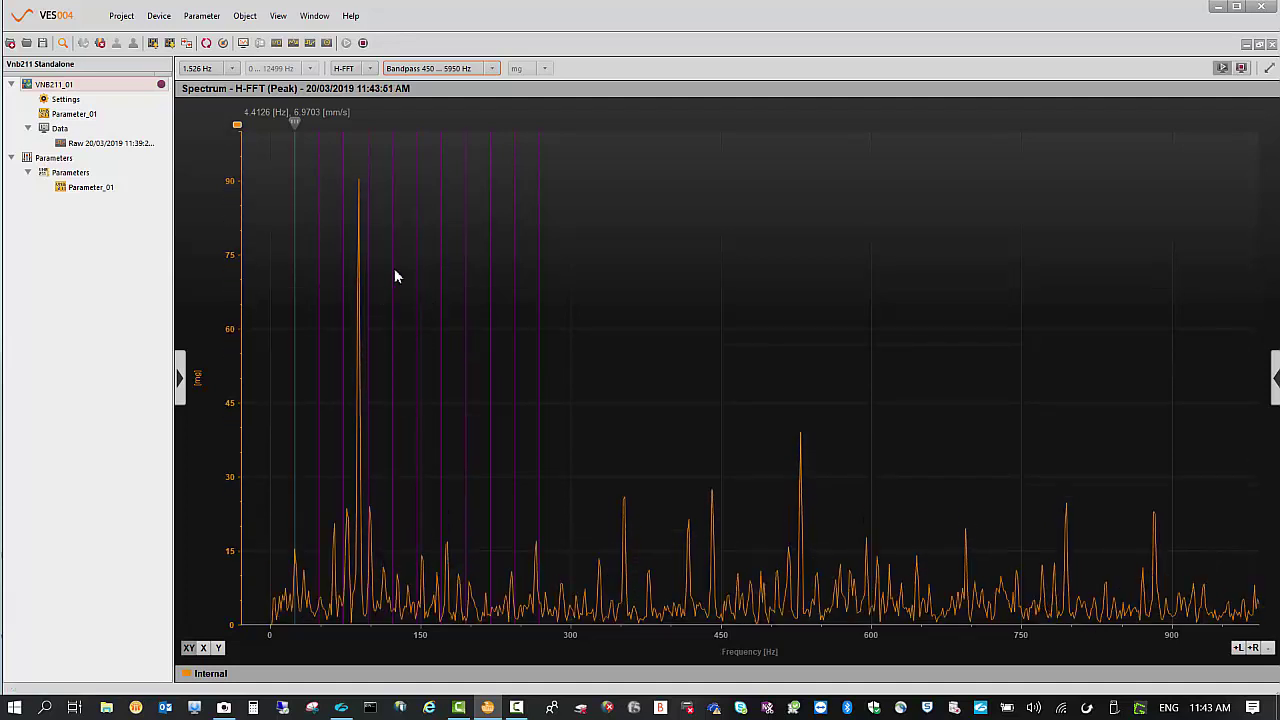
right_click(302, 249)
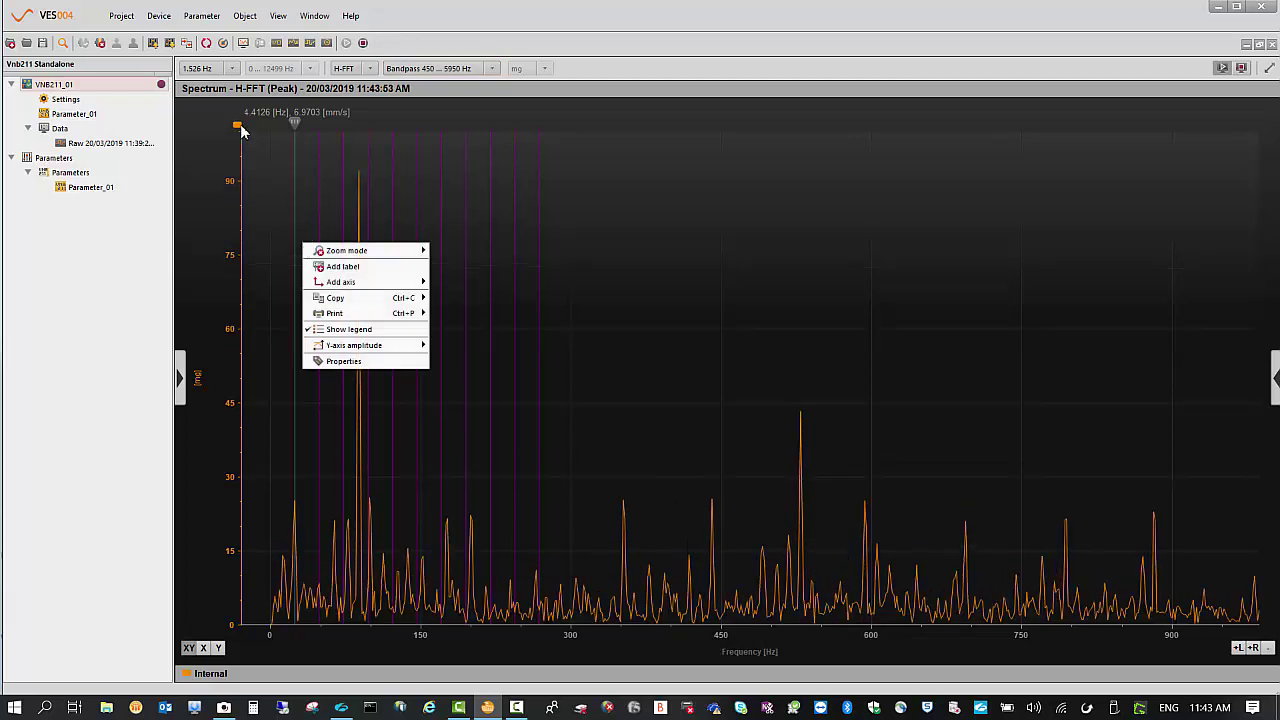
right_click(241, 126)
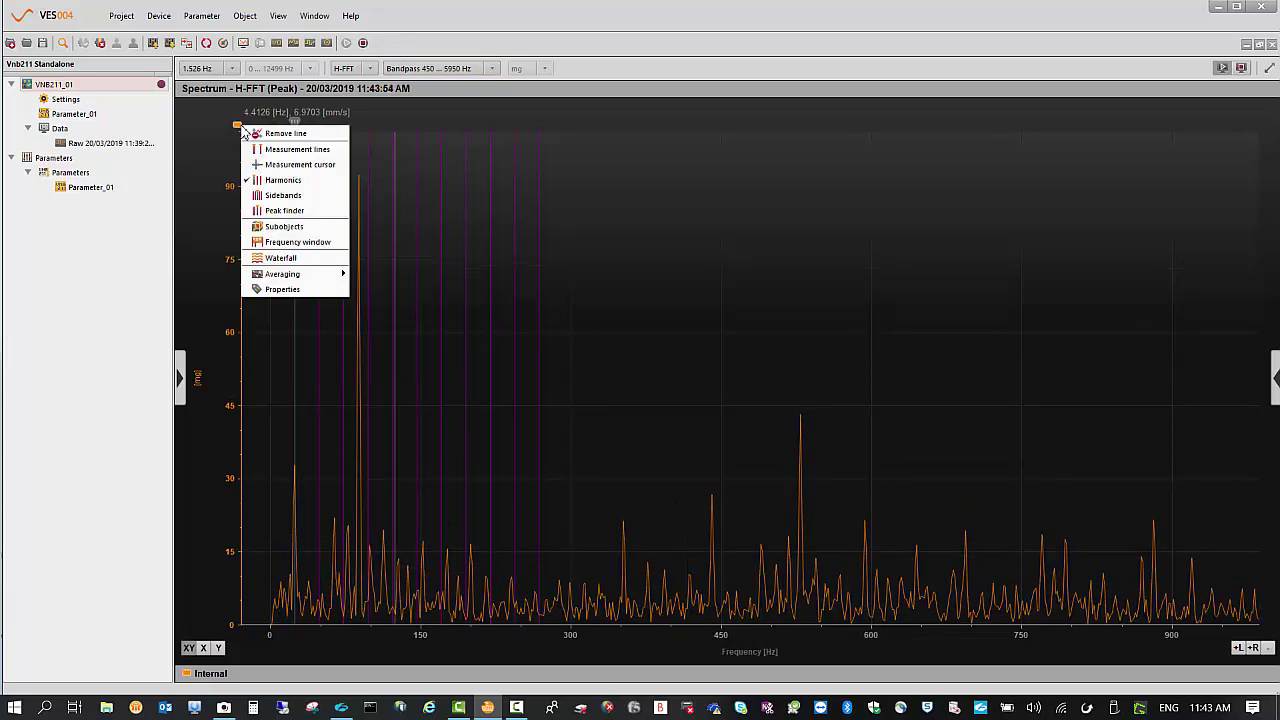
click(283, 181)
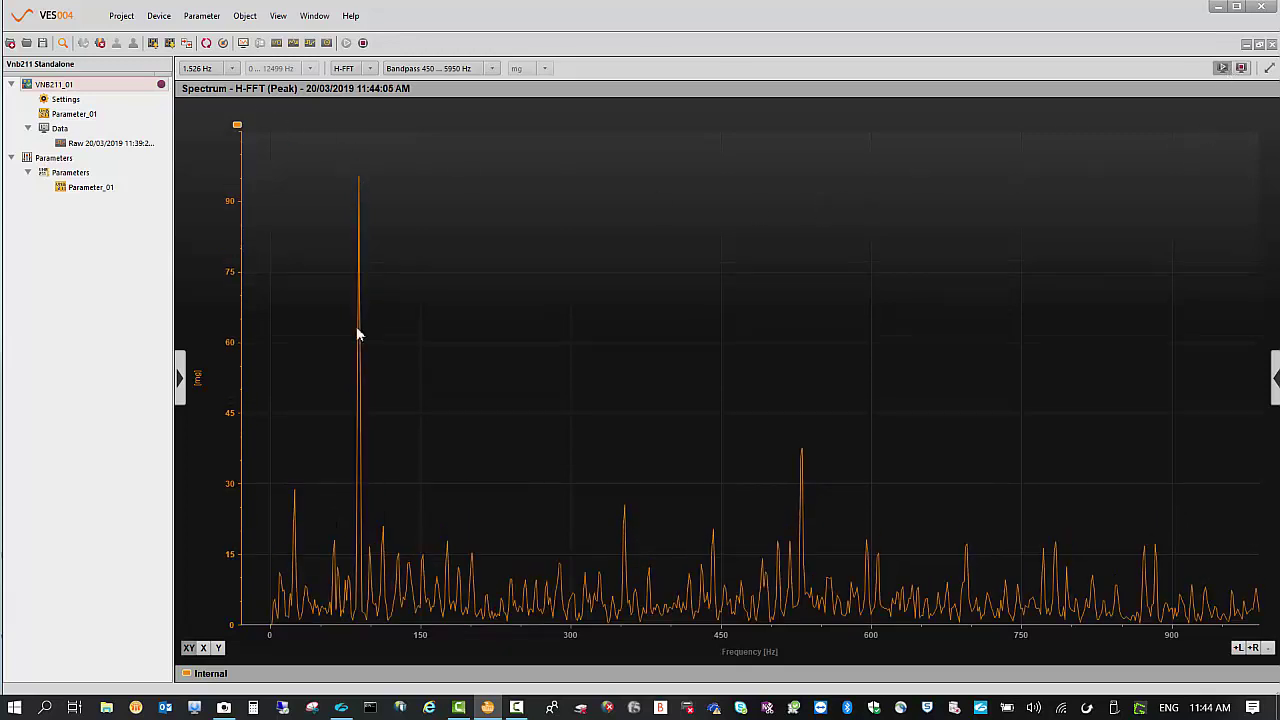
Record a few seconds of live raw data at 50 kSamples/s and save the recording.
click(310, 45)
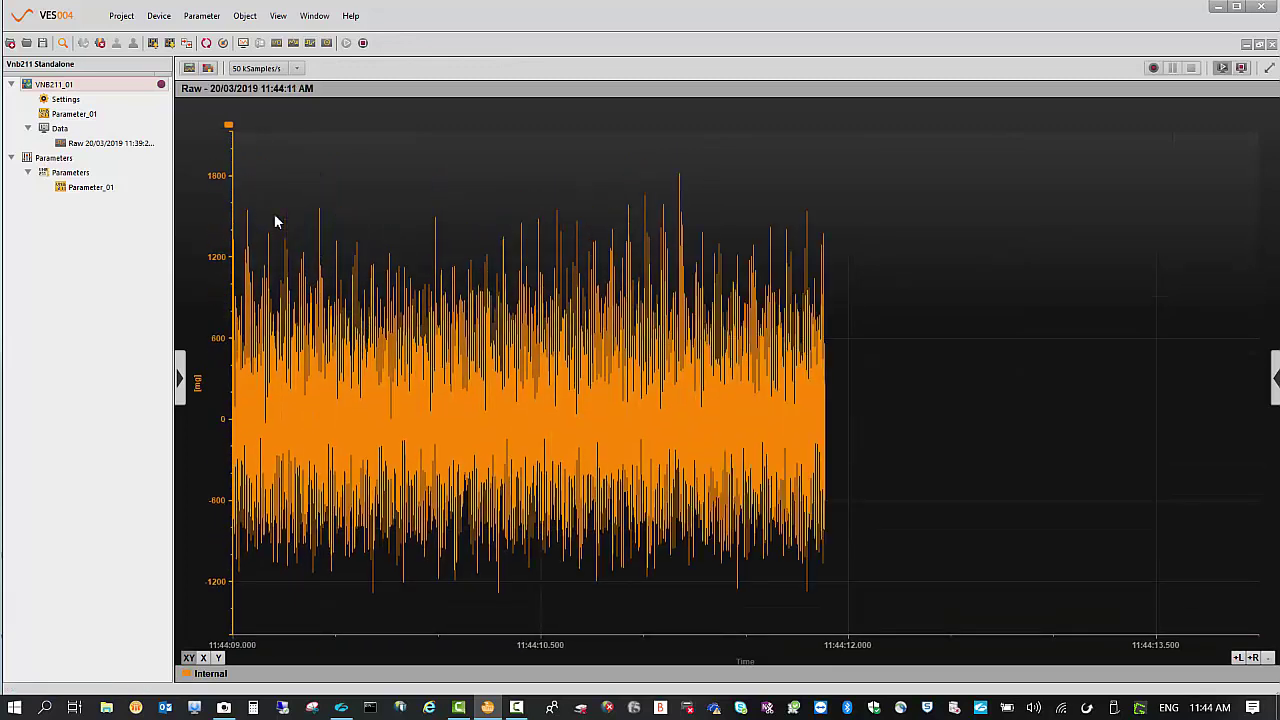
click(1153, 67)
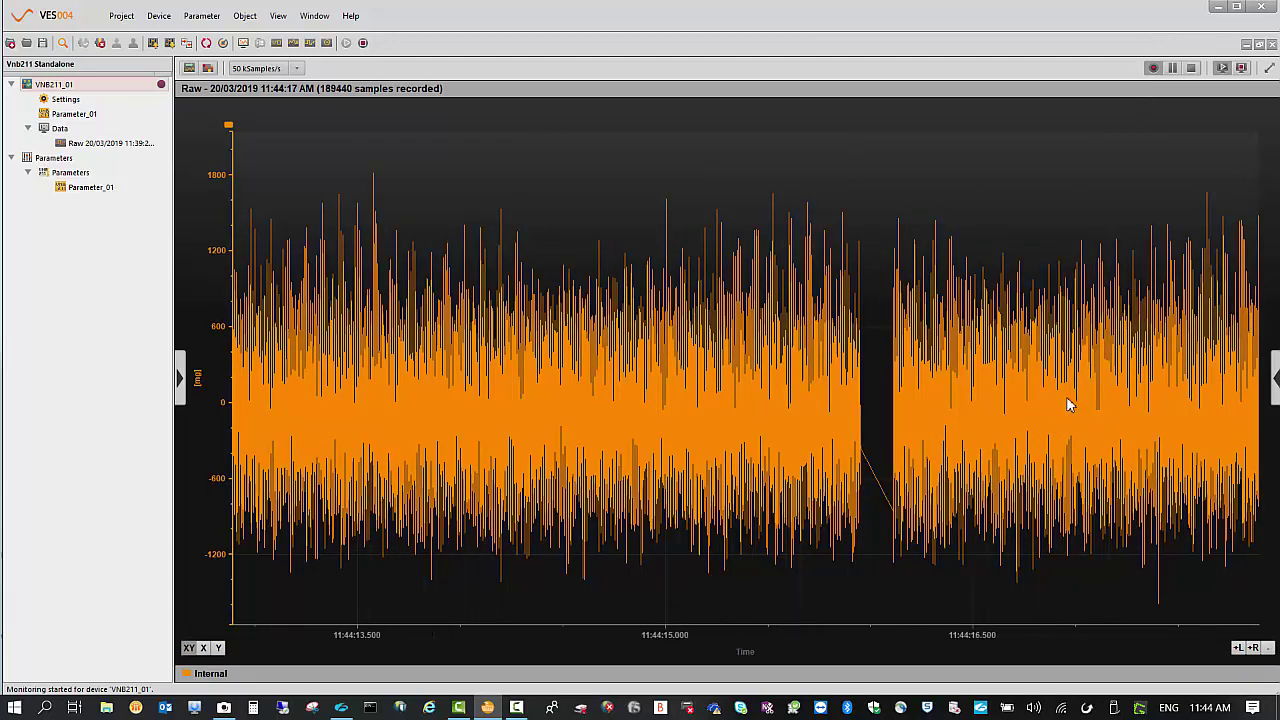
click(1191, 67)
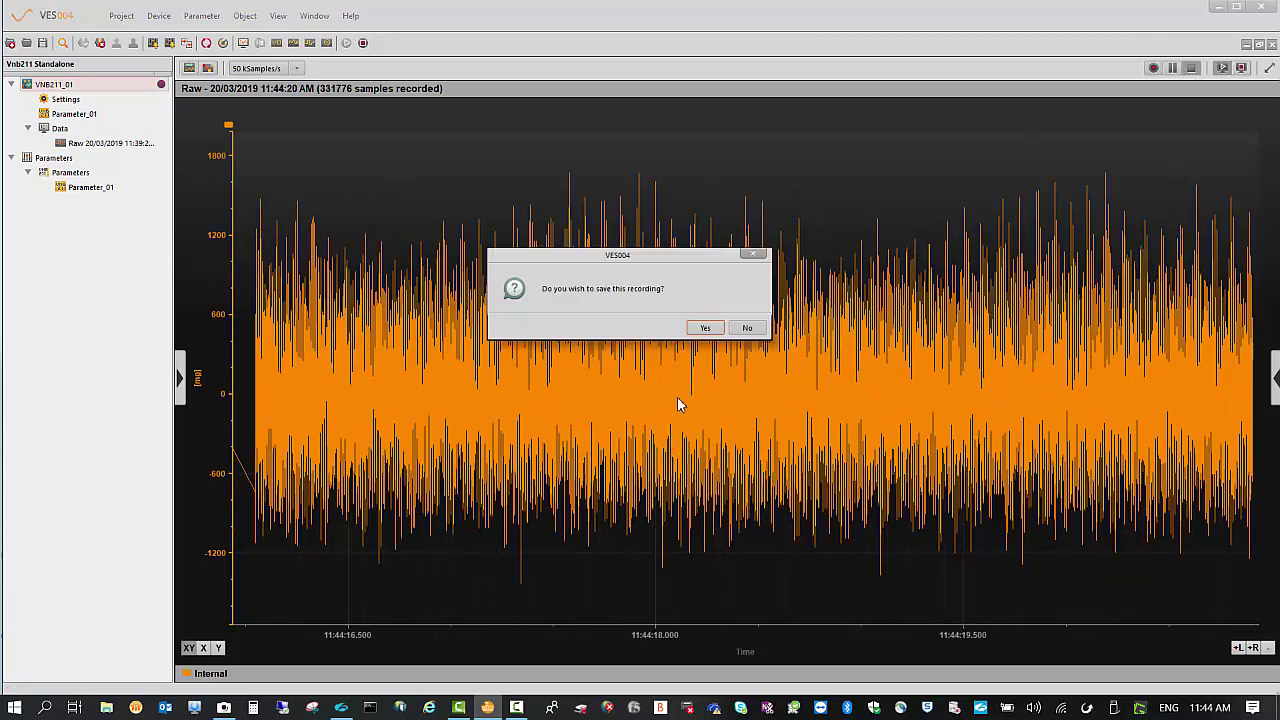
click(705, 328)
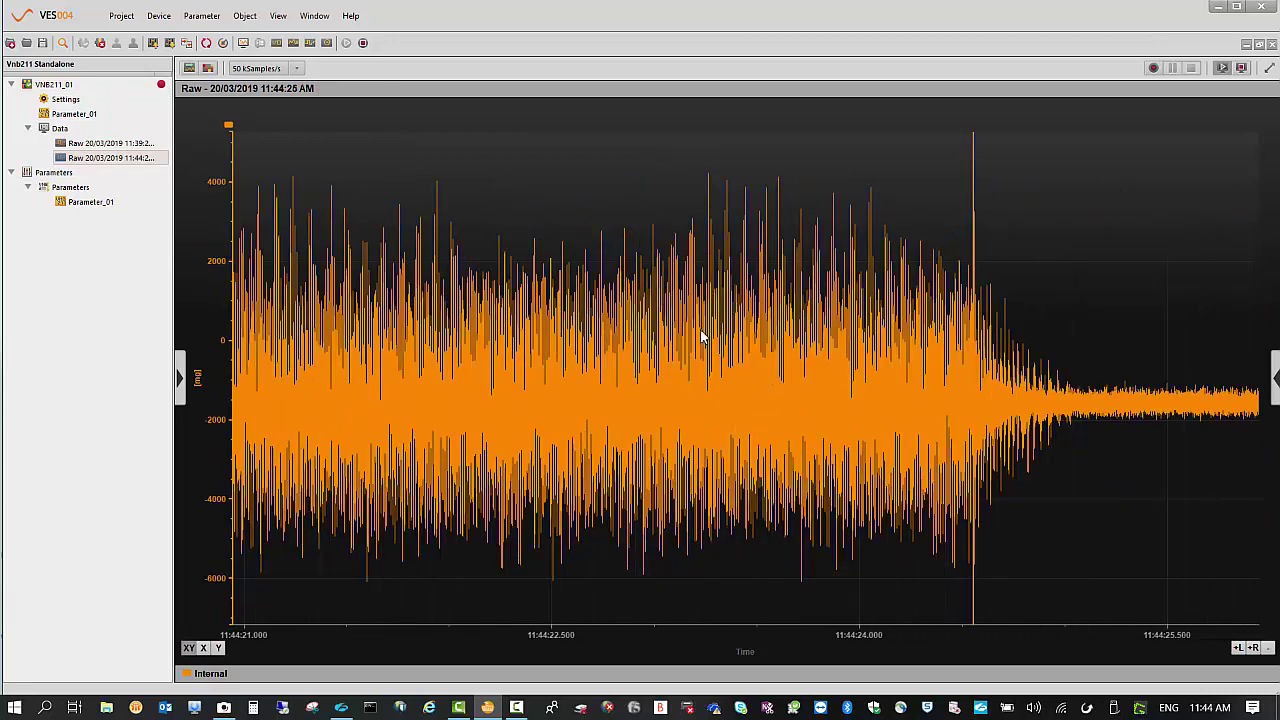
Play back the newly saved raw recording and open its spectrum.
click(84, 160)
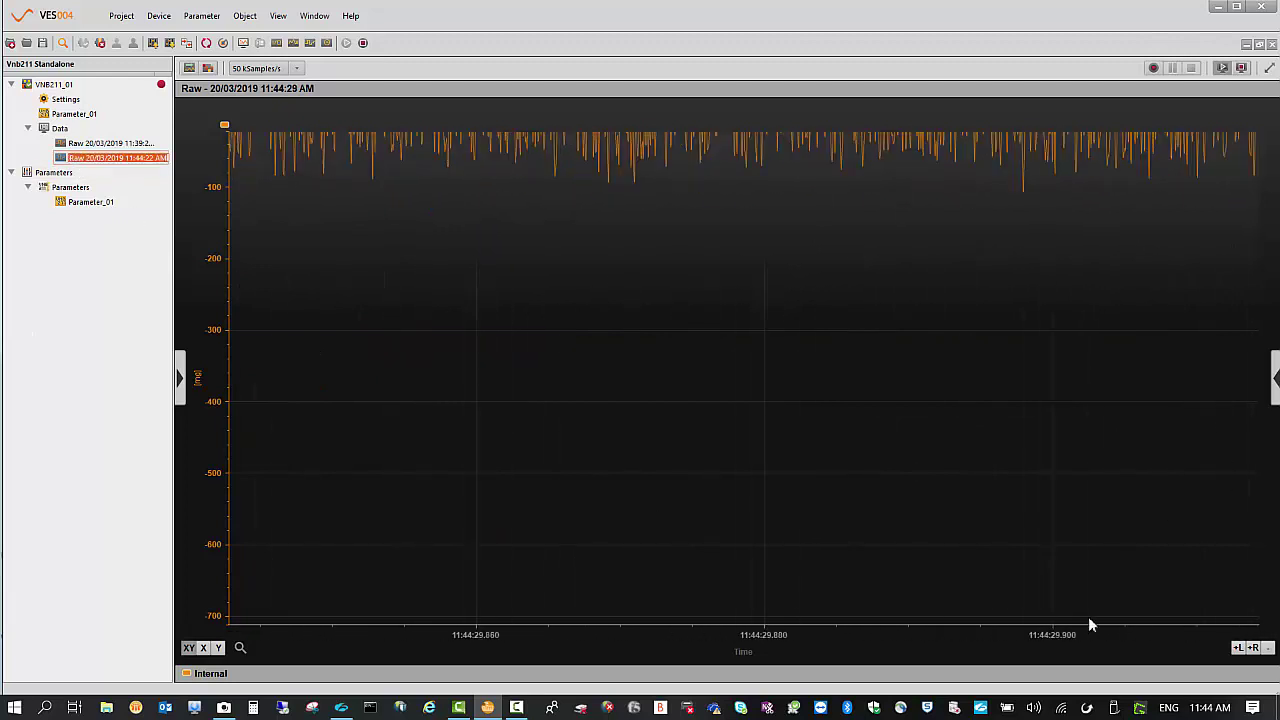
right_click(1127, 432)
click(1190, 445)
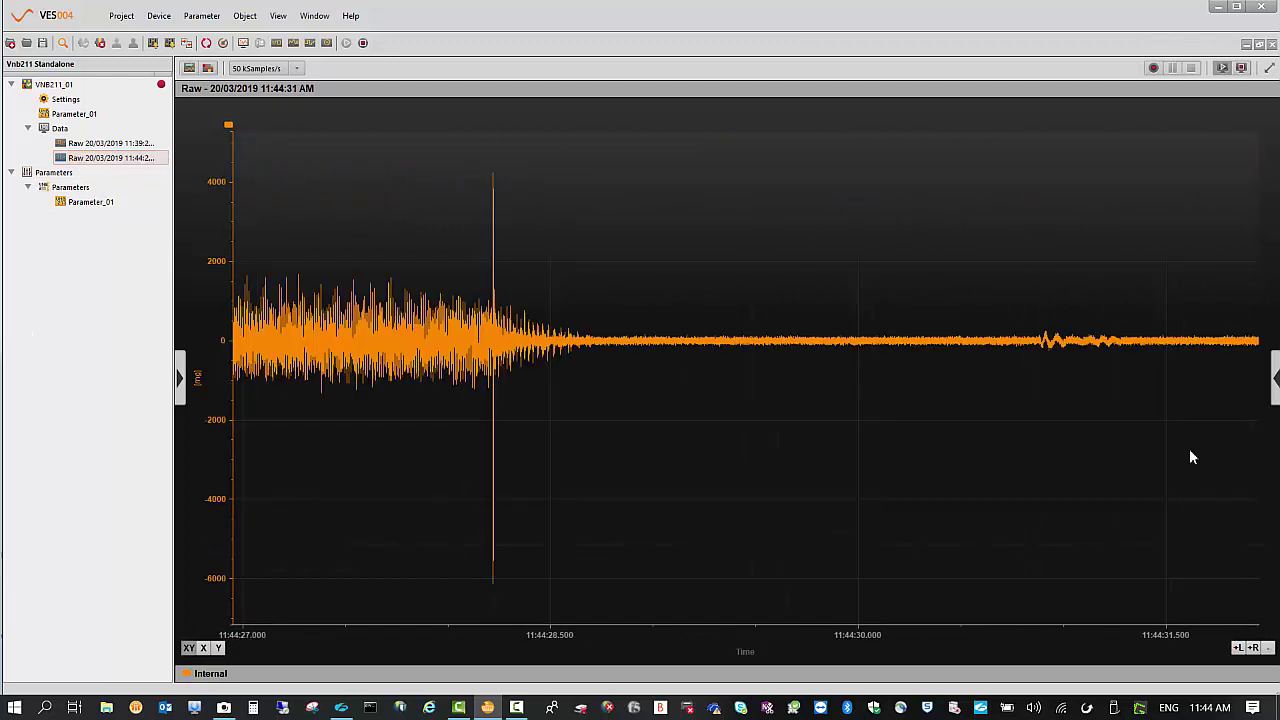
double_click(110, 165)
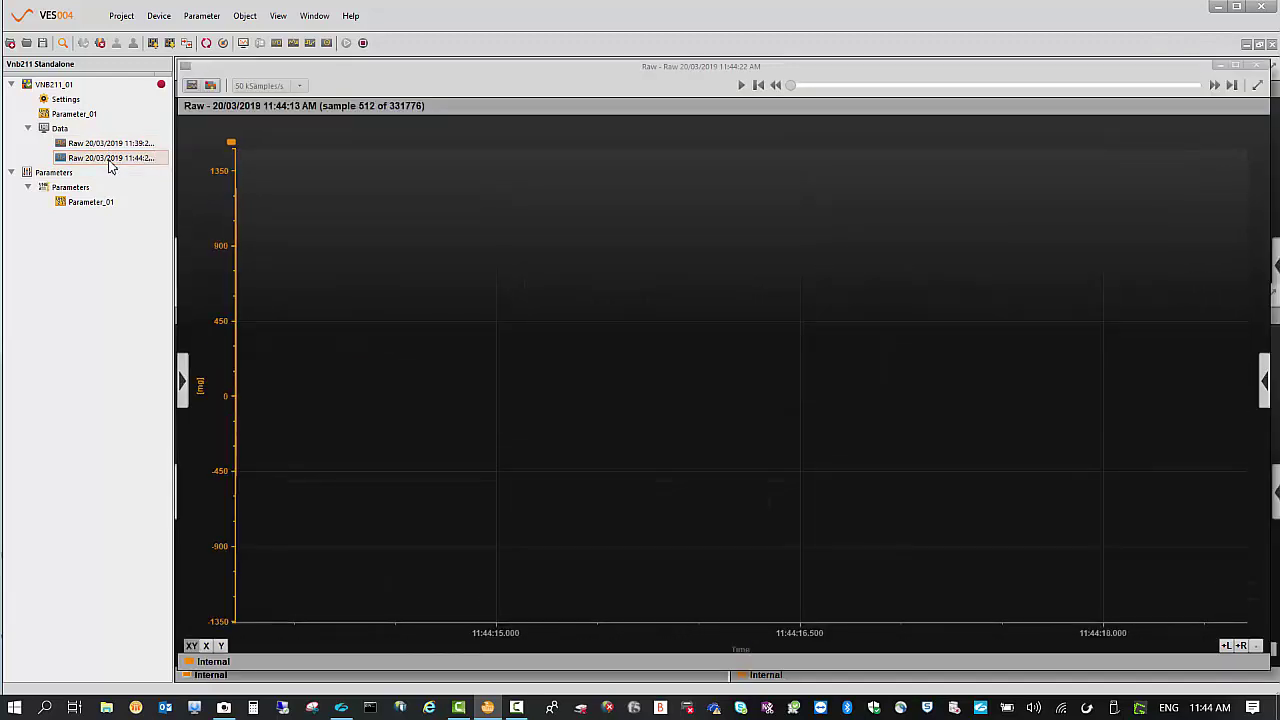
click(741, 85)
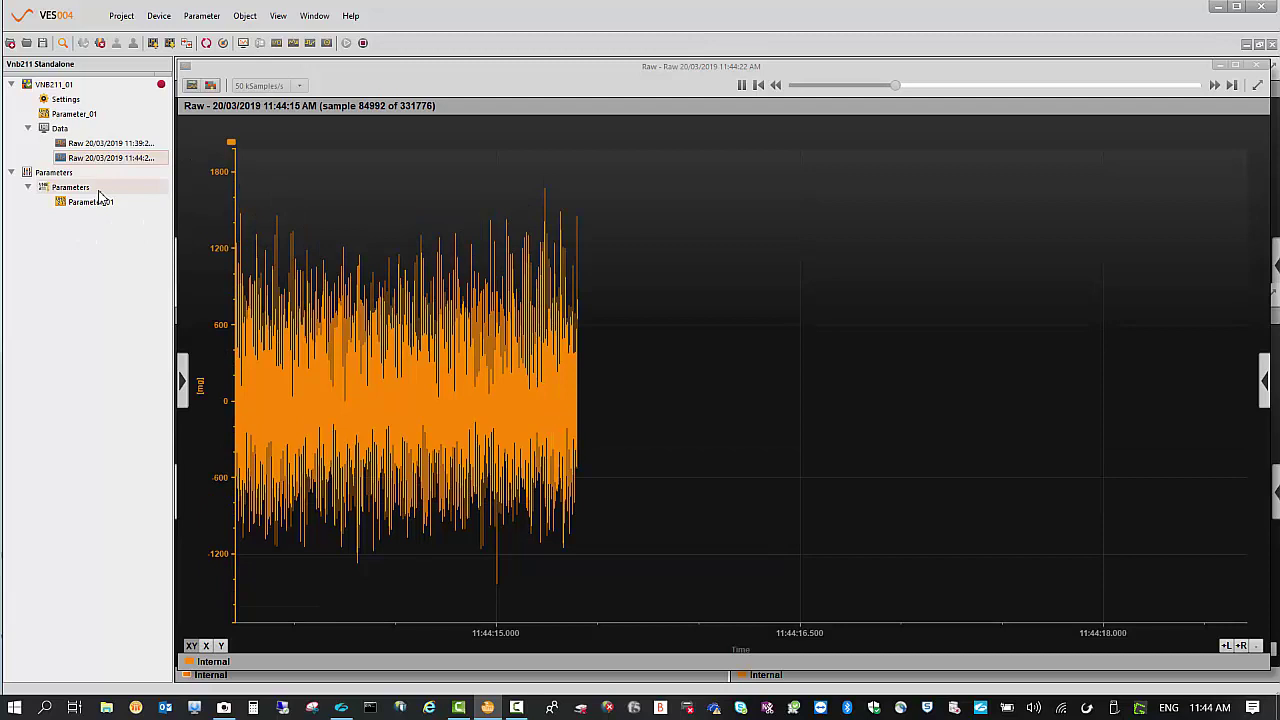
right_click(86, 158)
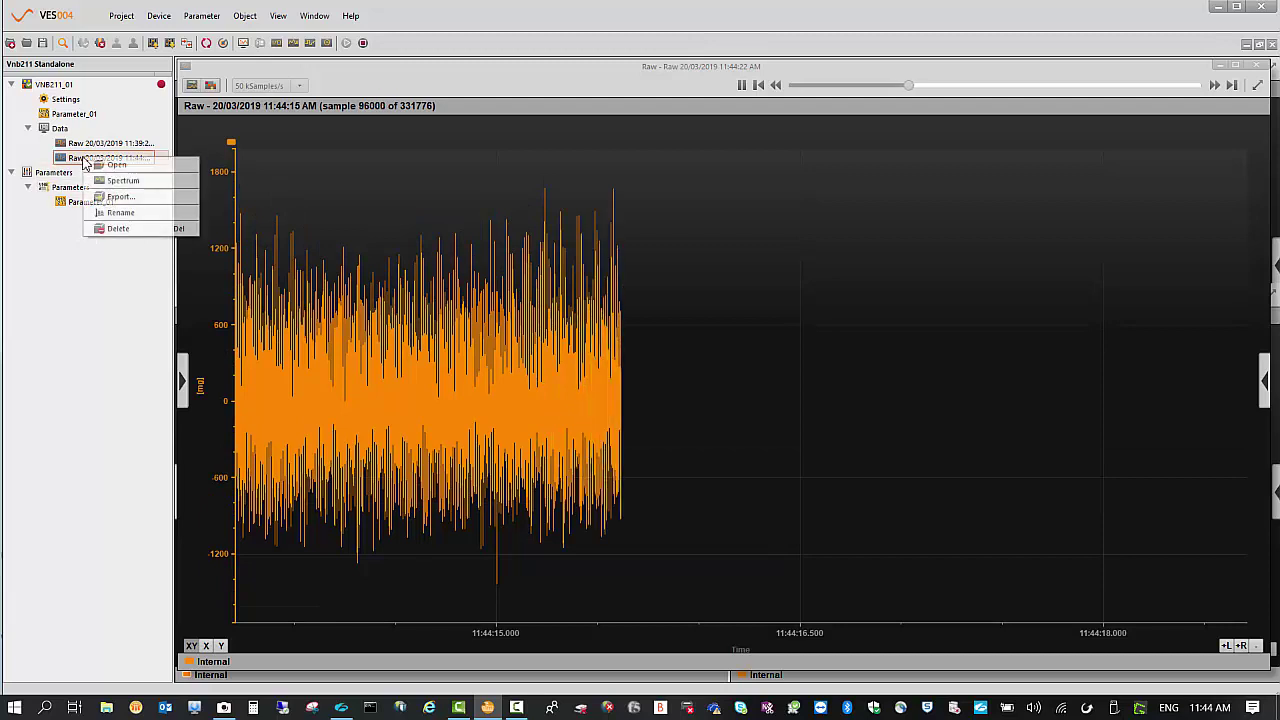
click(120, 182)
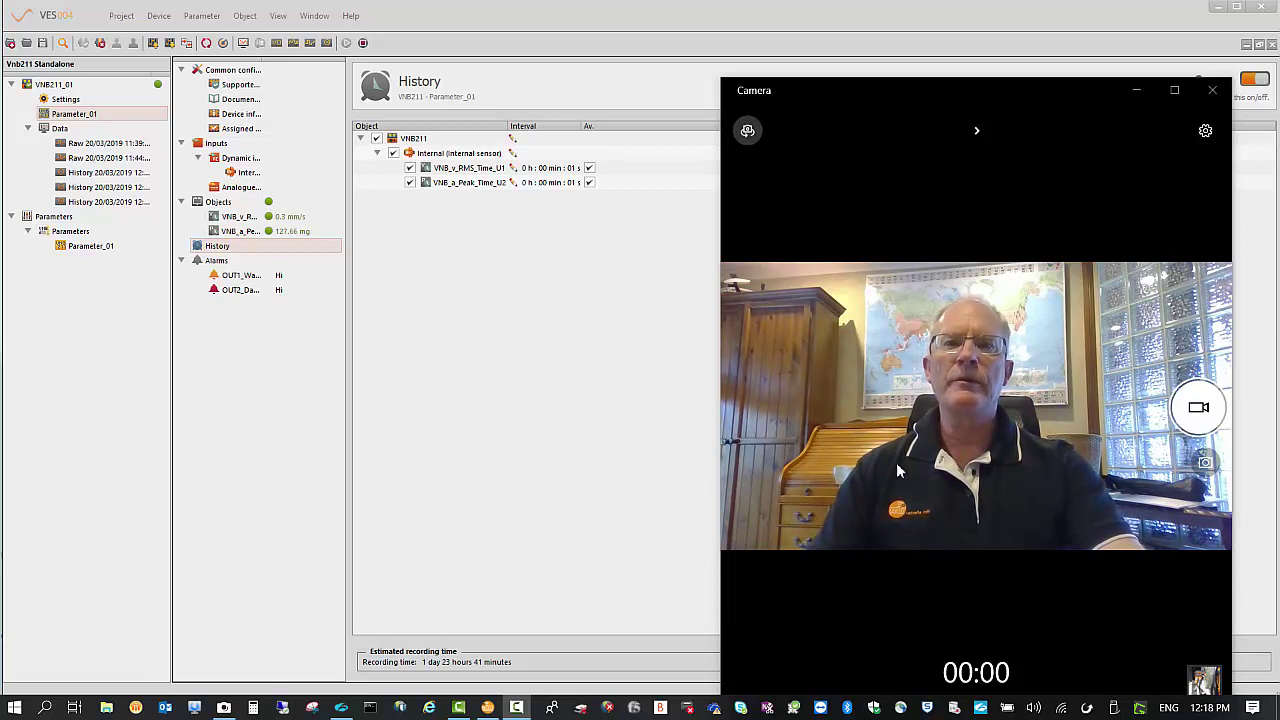
Set the history interval of the whole VNB211 device to 1 h 5 min 0 s.
click(422, 390)
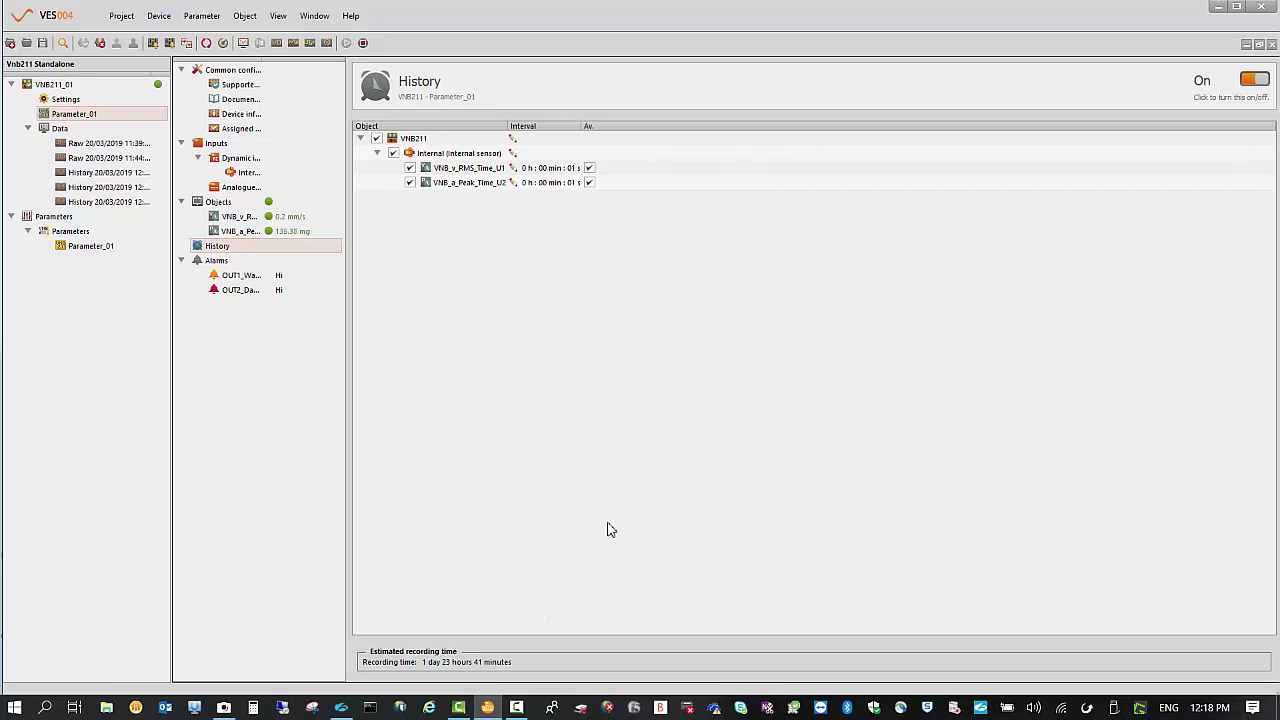
click(509, 137)
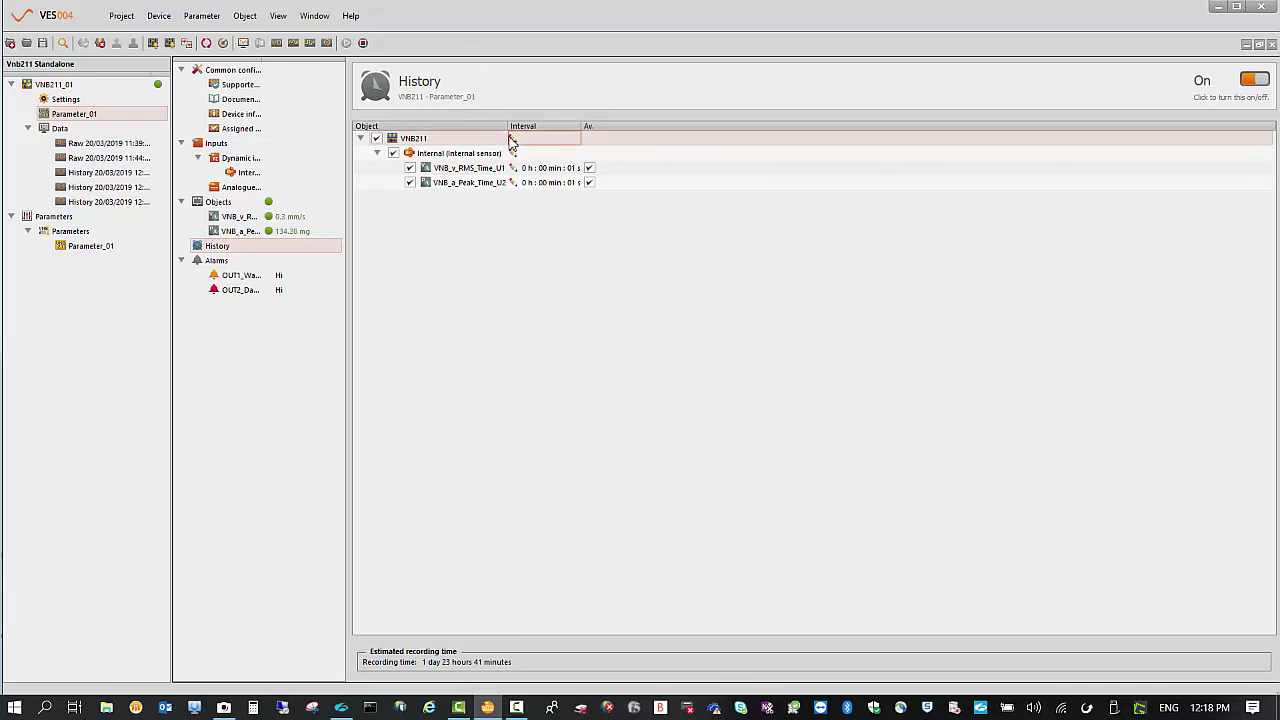
double_click(510, 140)
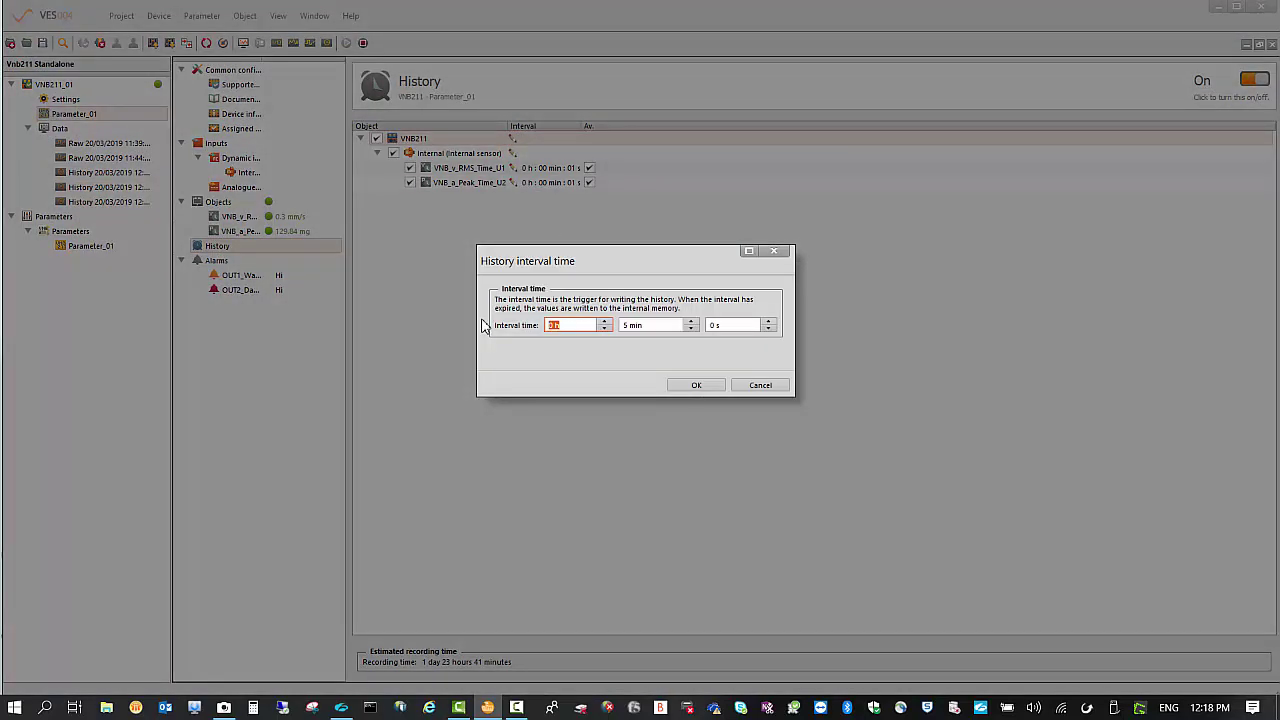
click(690, 386)
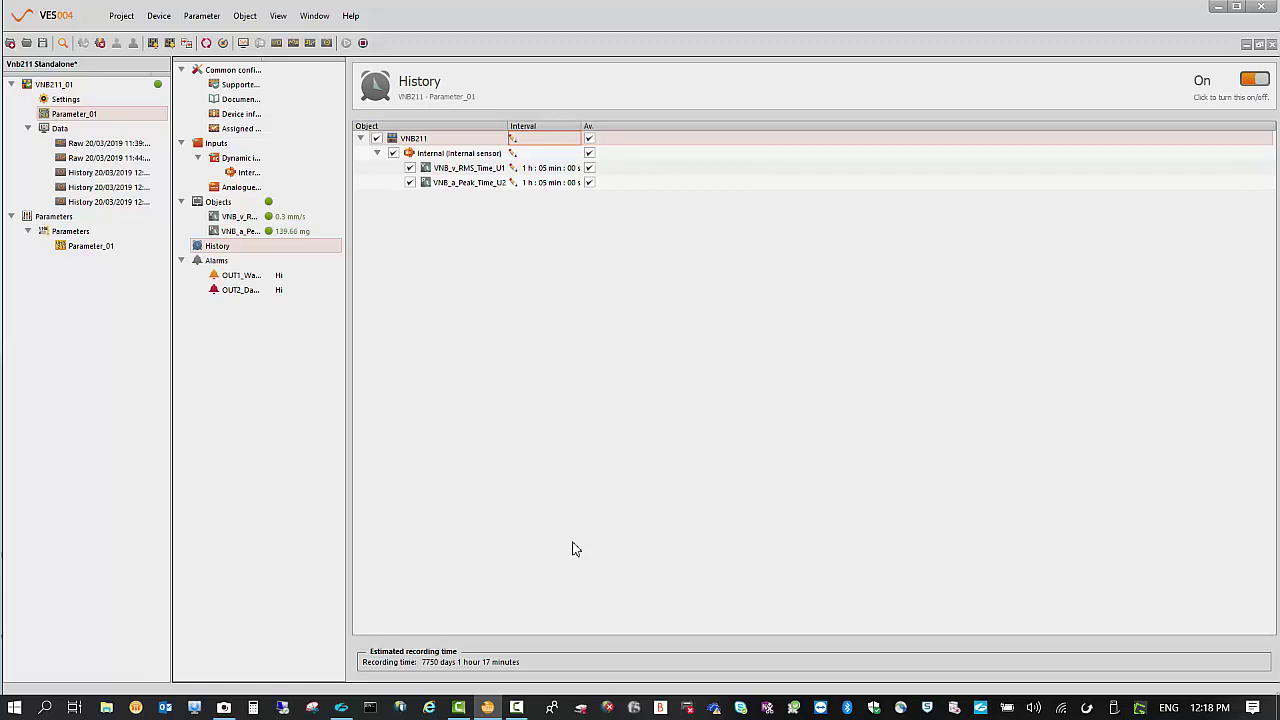
Set the history interval of the whole VNB211 device to 0 h 0 min 1 s.
double_click(526, 143)
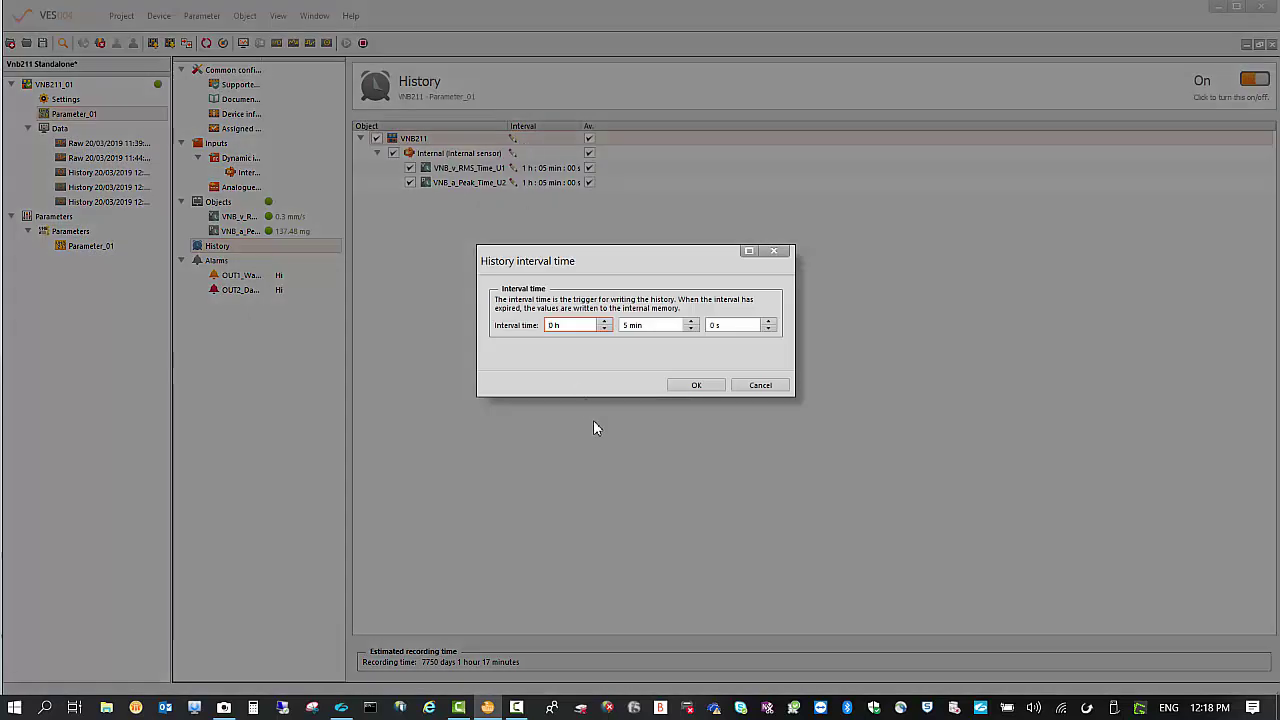
click(655, 325)
text(0)
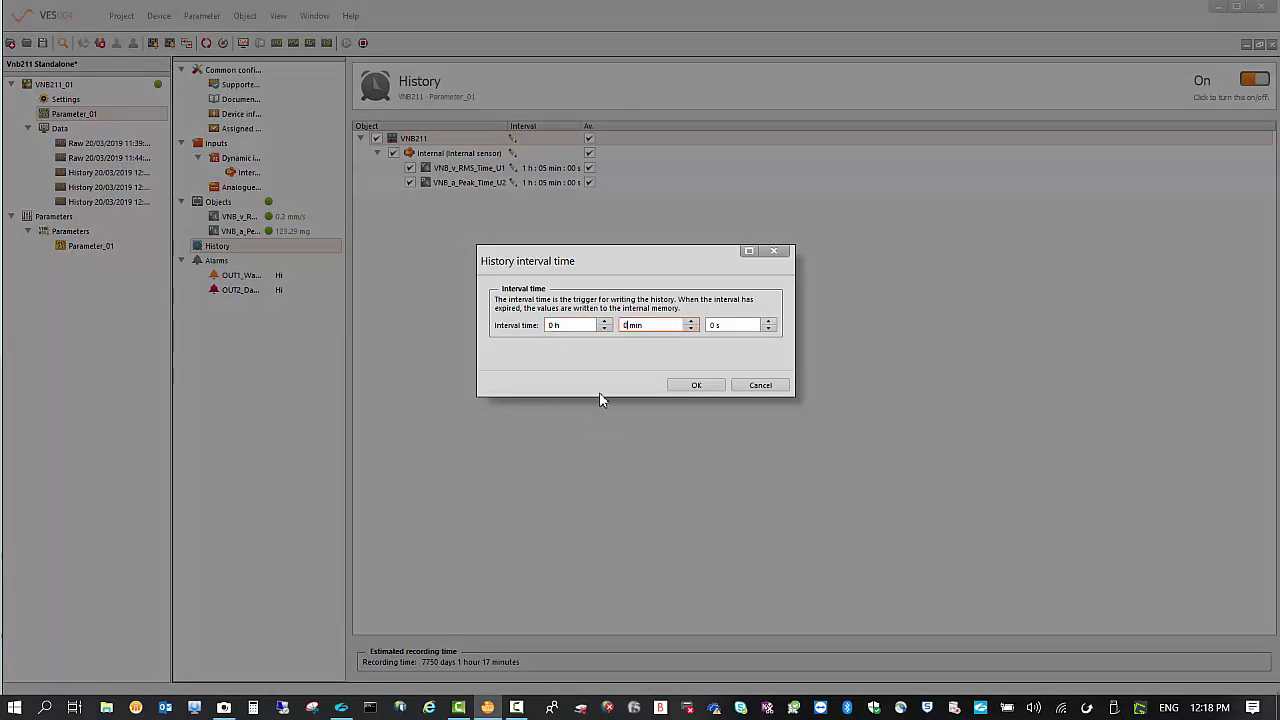
click(726, 325)
text(1)
click(706, 387)
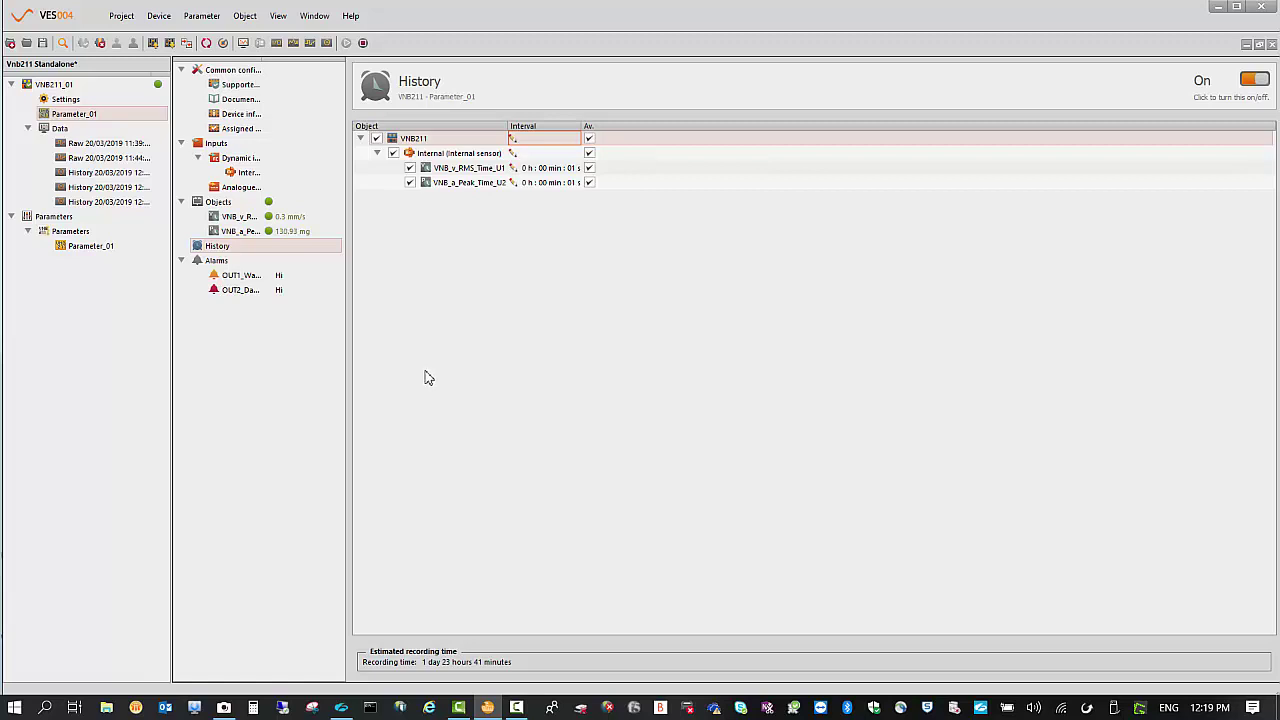
Open the device settings' actions and examine the options for resetting the history, parameters and factory settings.
click(72, 100)
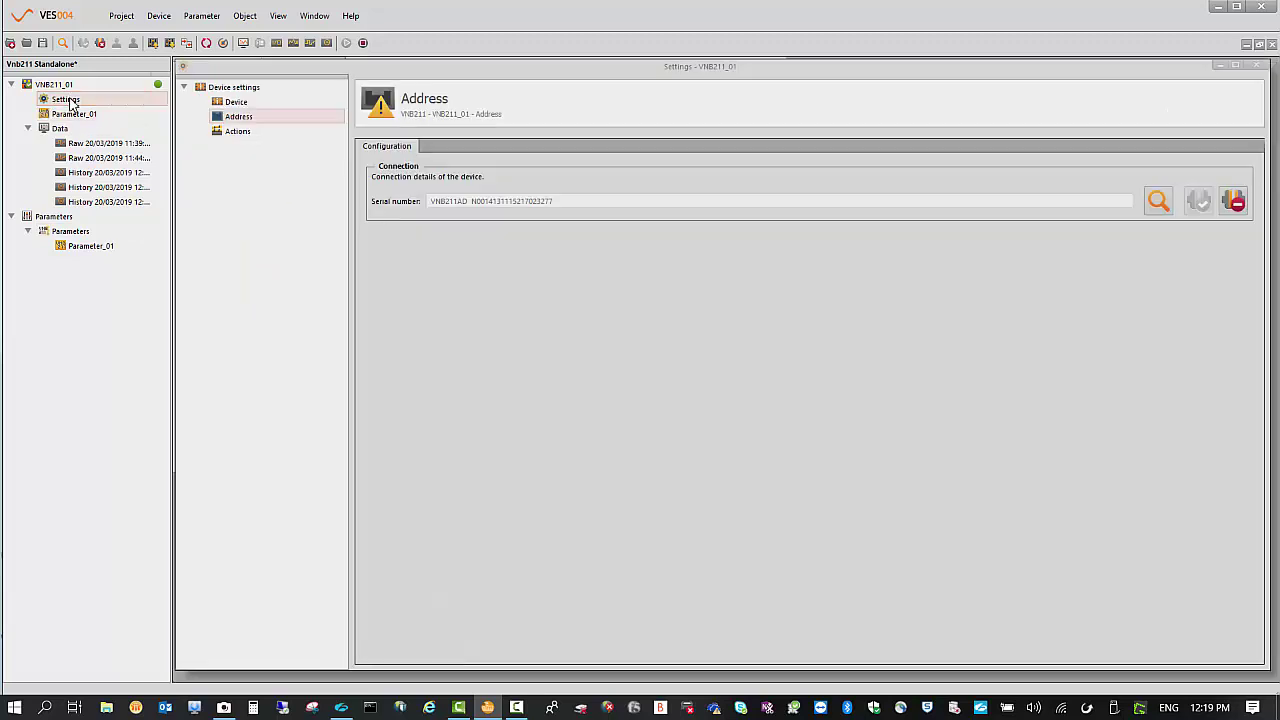
click(250, 132)
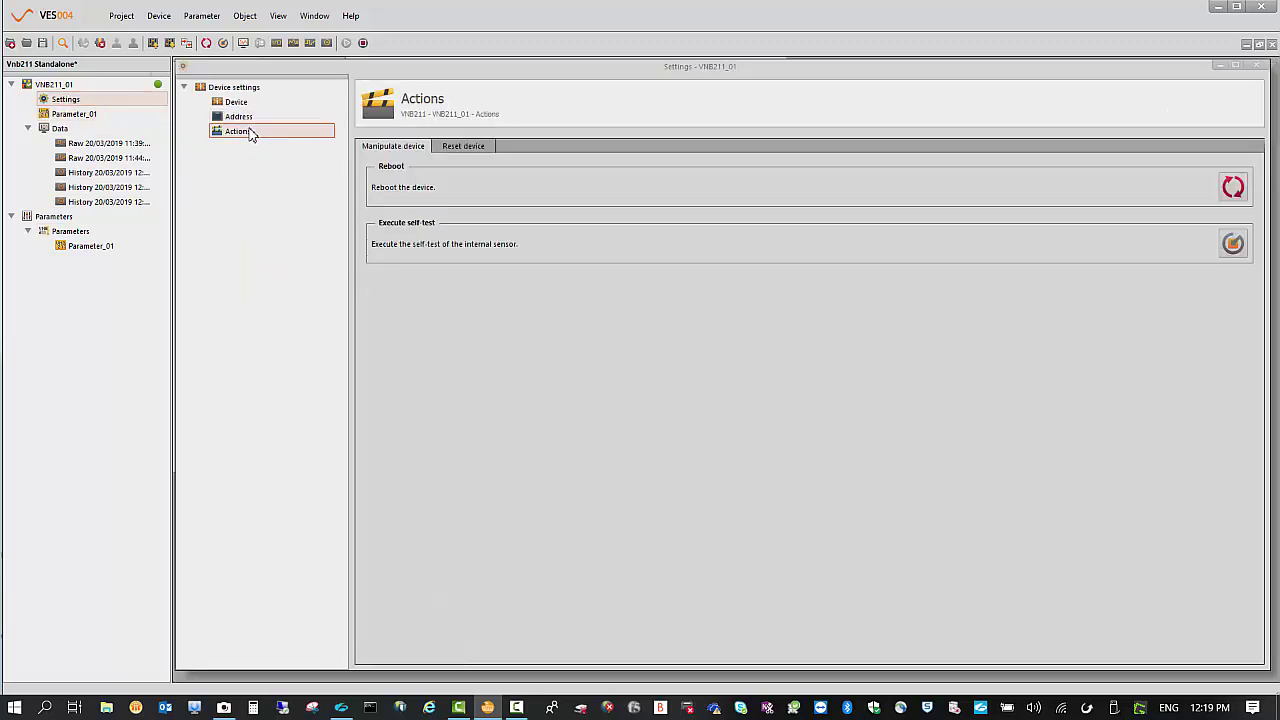
click(464, 147)
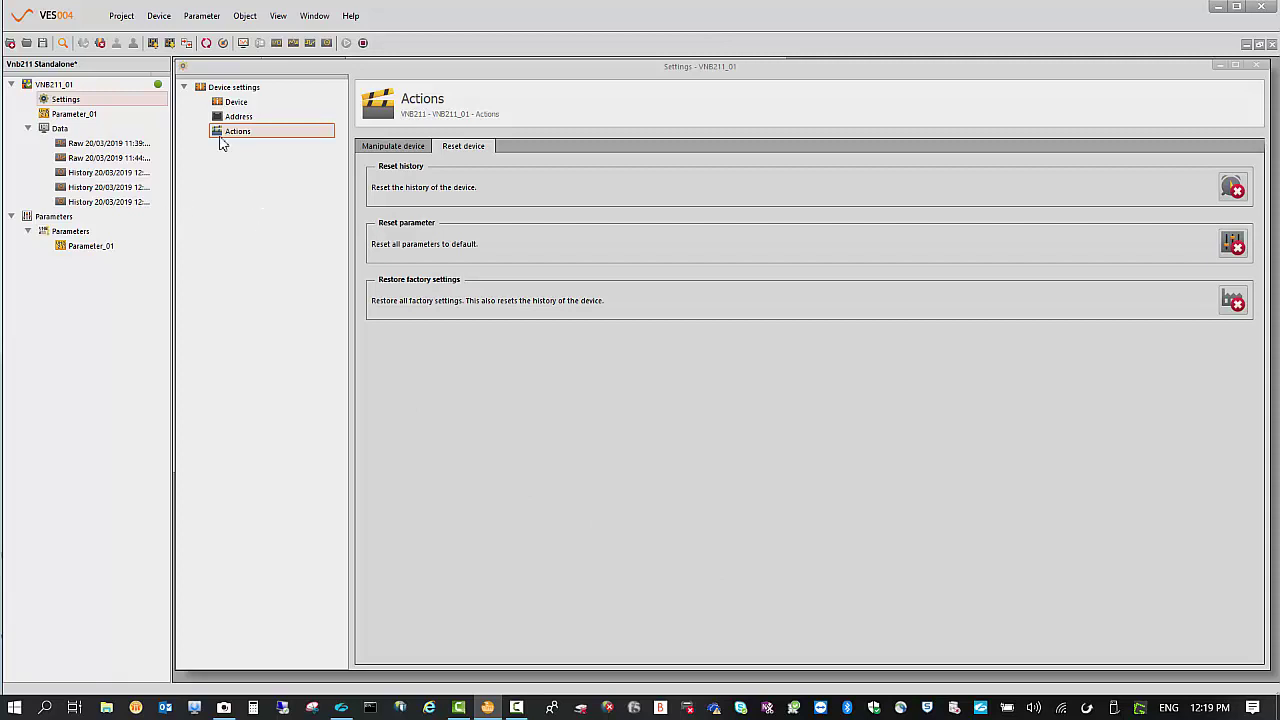
Load the device history and hide the VNB_v_RMS_Time_U1 maximum curve from the graph.
click(326, 44)
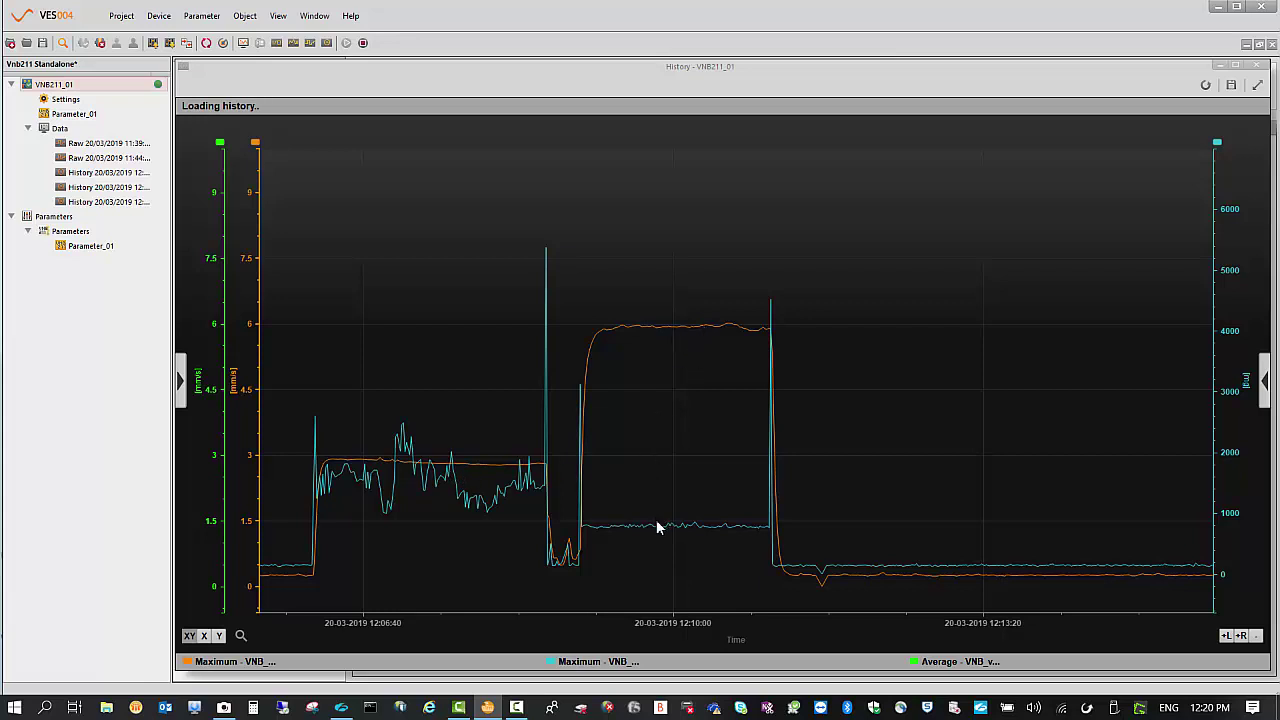
click(181, 381)
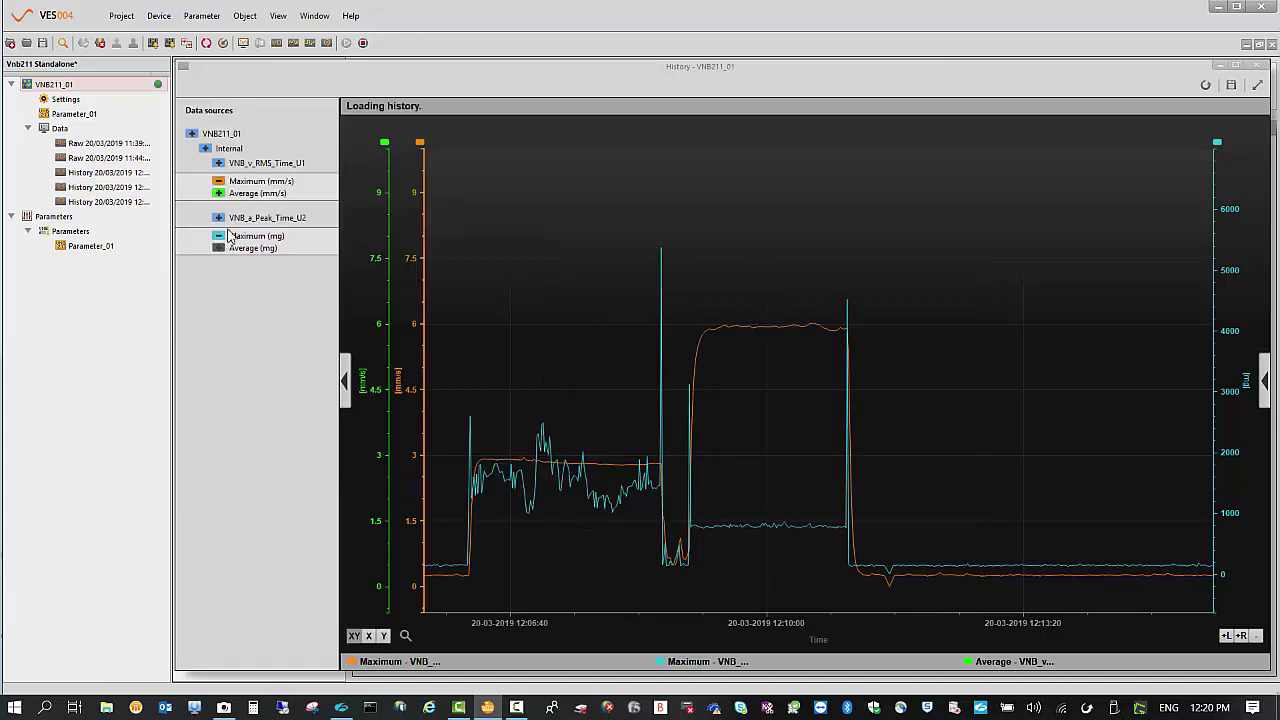
click(219, 183)
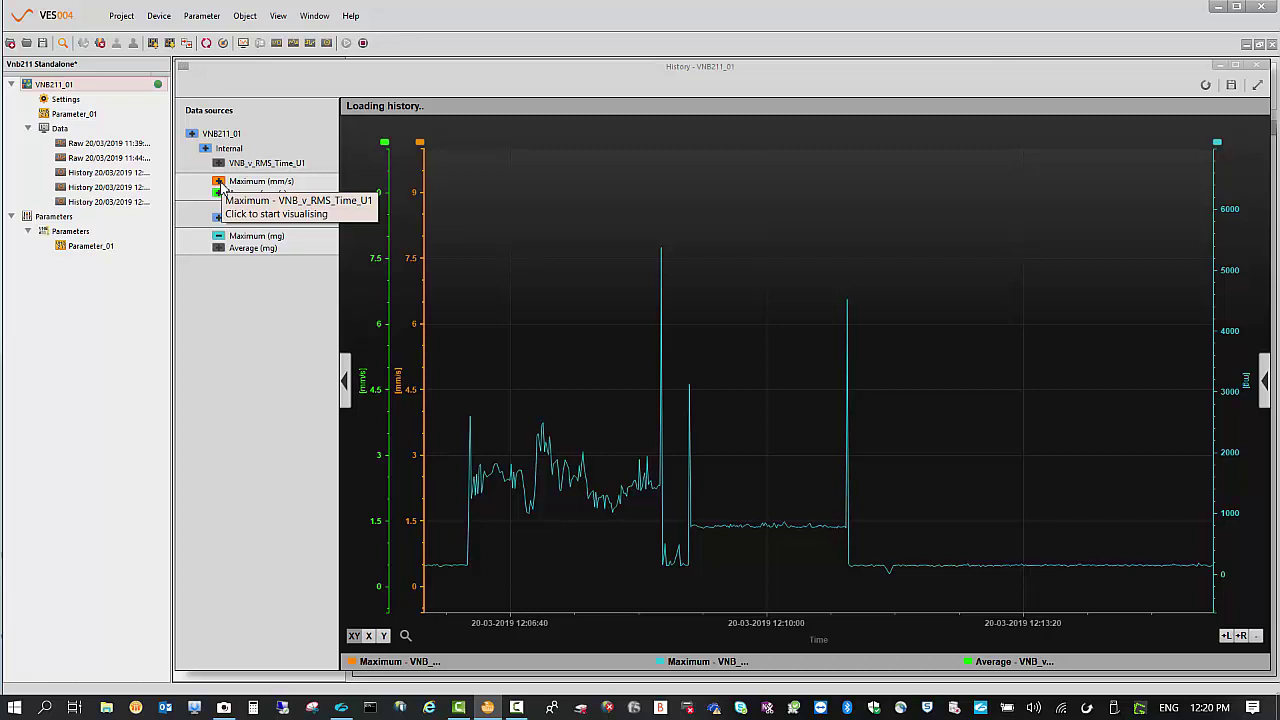
Show the maximum and average curves of VNB_v_RMS_Time_U1, then delete the average curve's axis from the history graph.
click(218, 184)
click(219, 194)
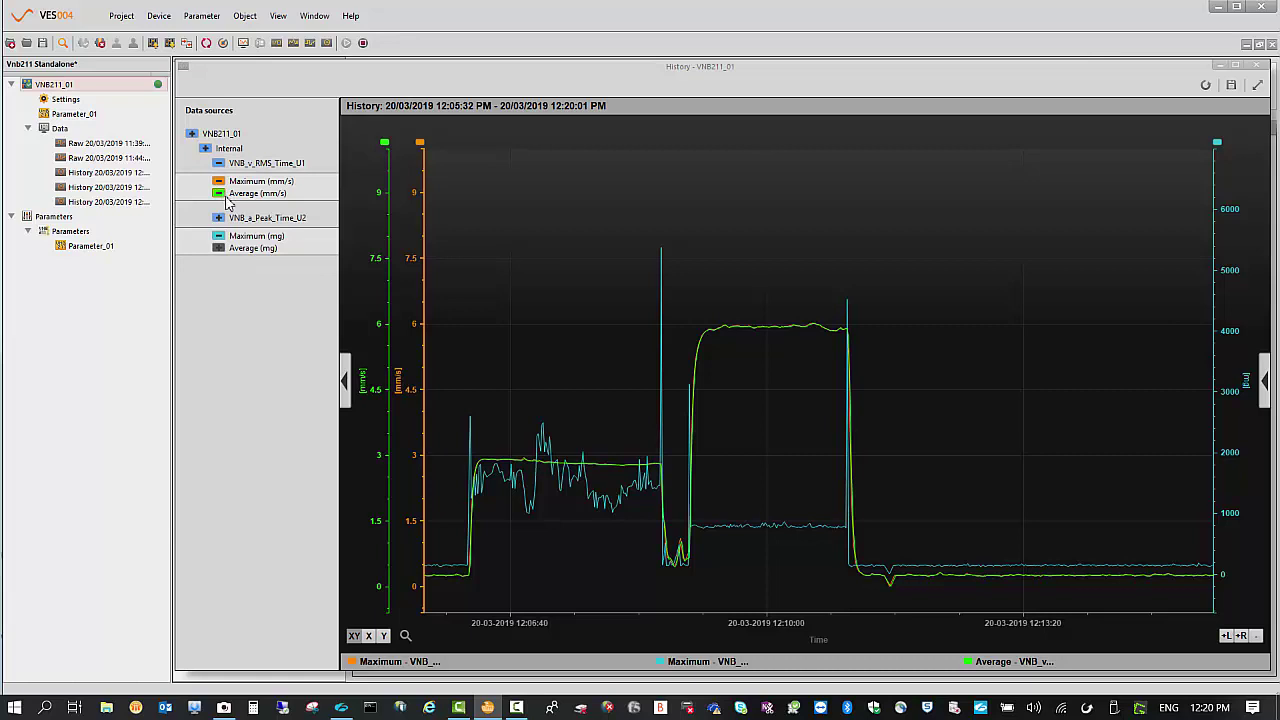
right_click(388, 445)
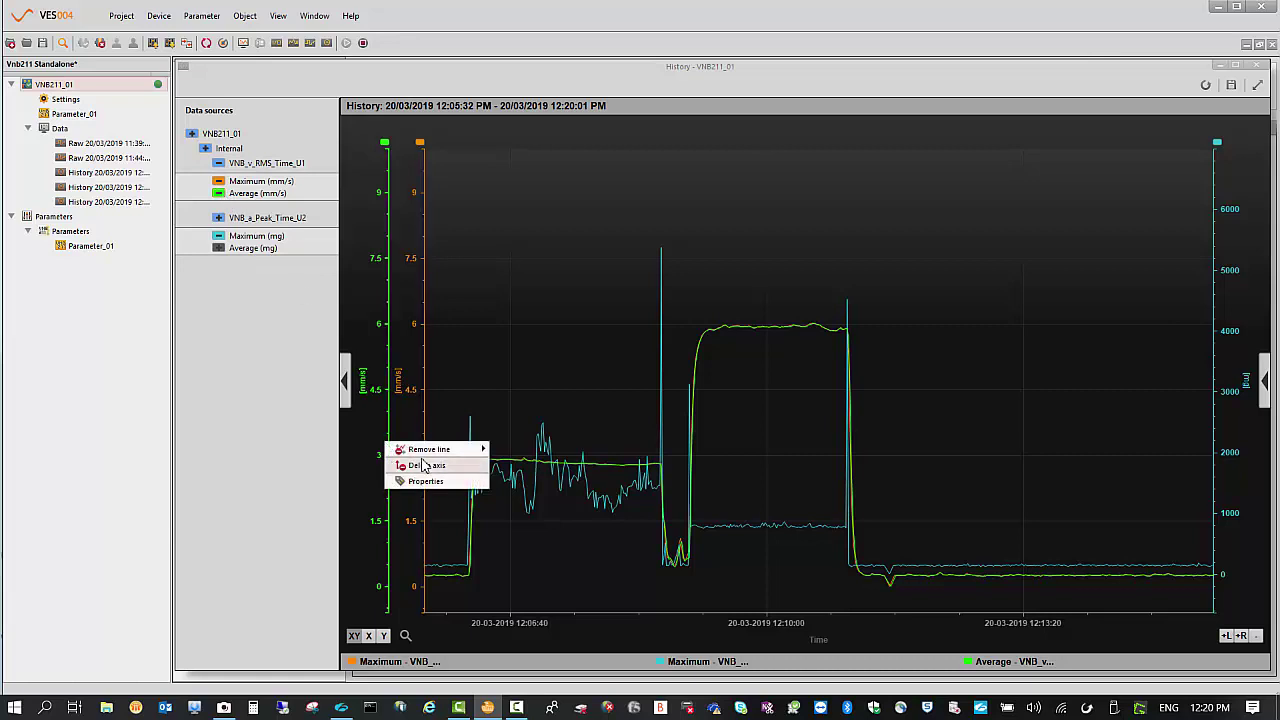
click(425, 466)
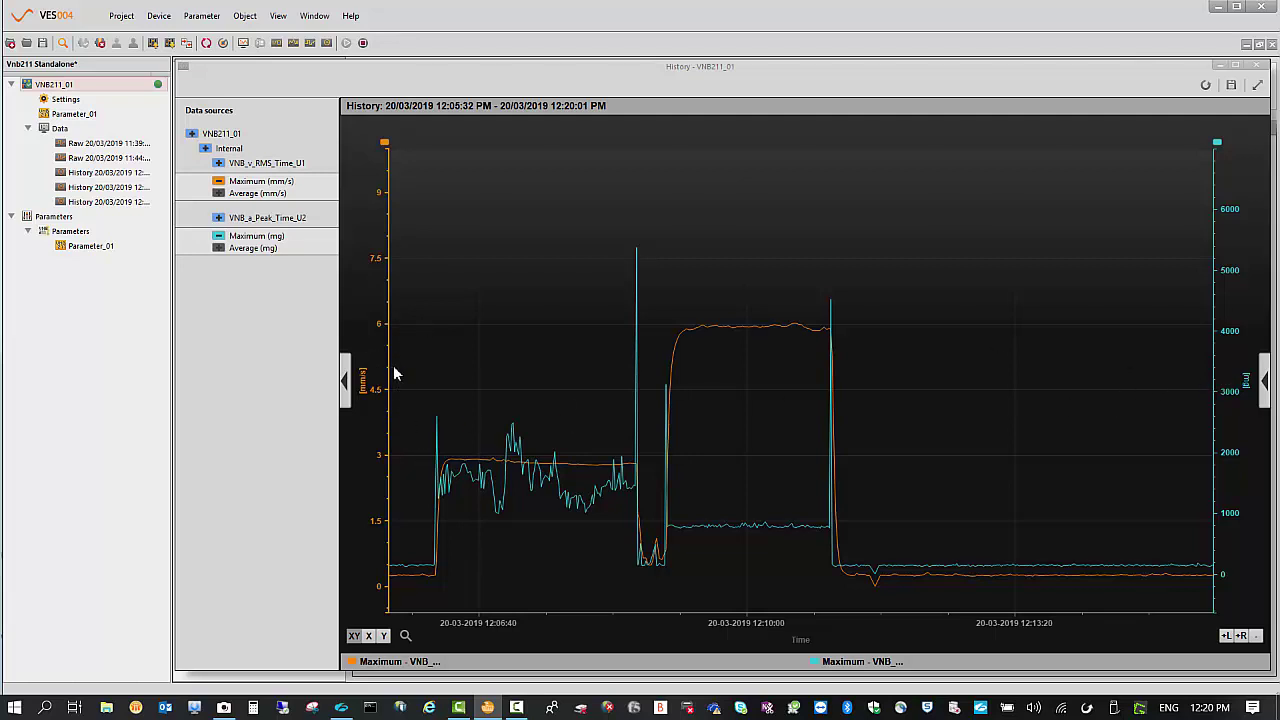
Hide both maximum curves in the history graph and show only the VNB_a_Peak_Time_U2 maximum again.
click(219, 236)
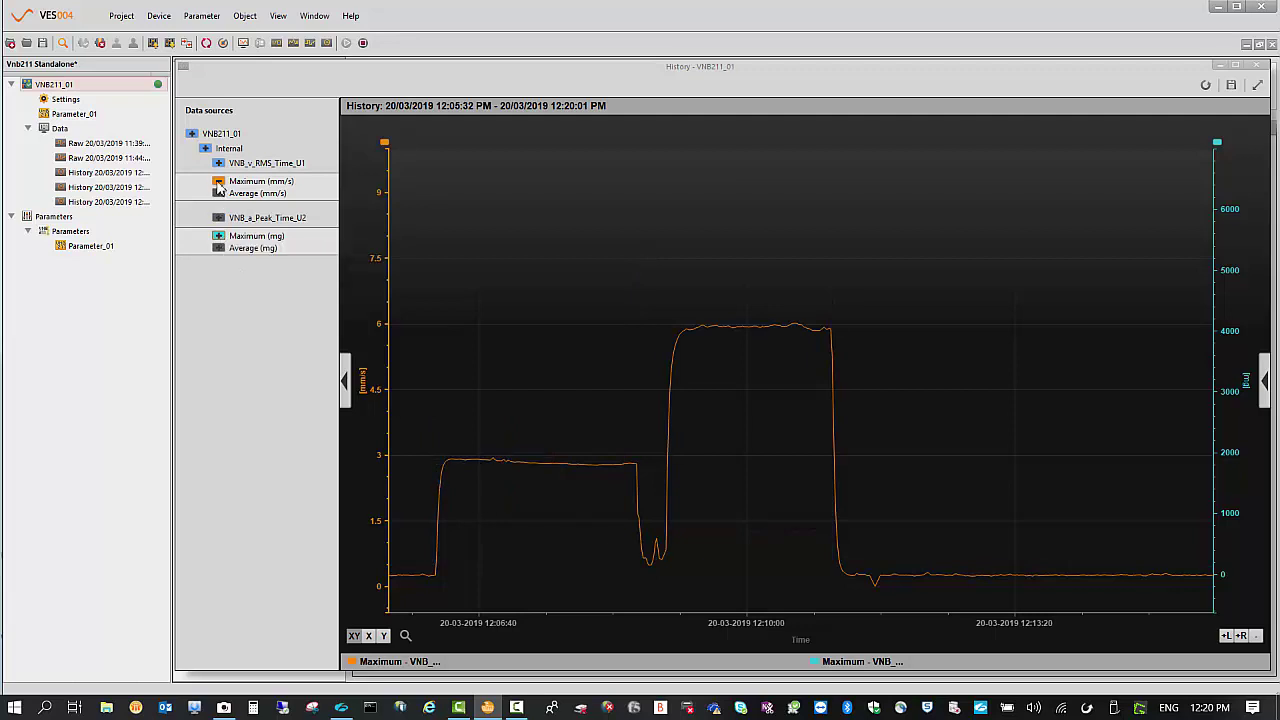
click(219, 183)
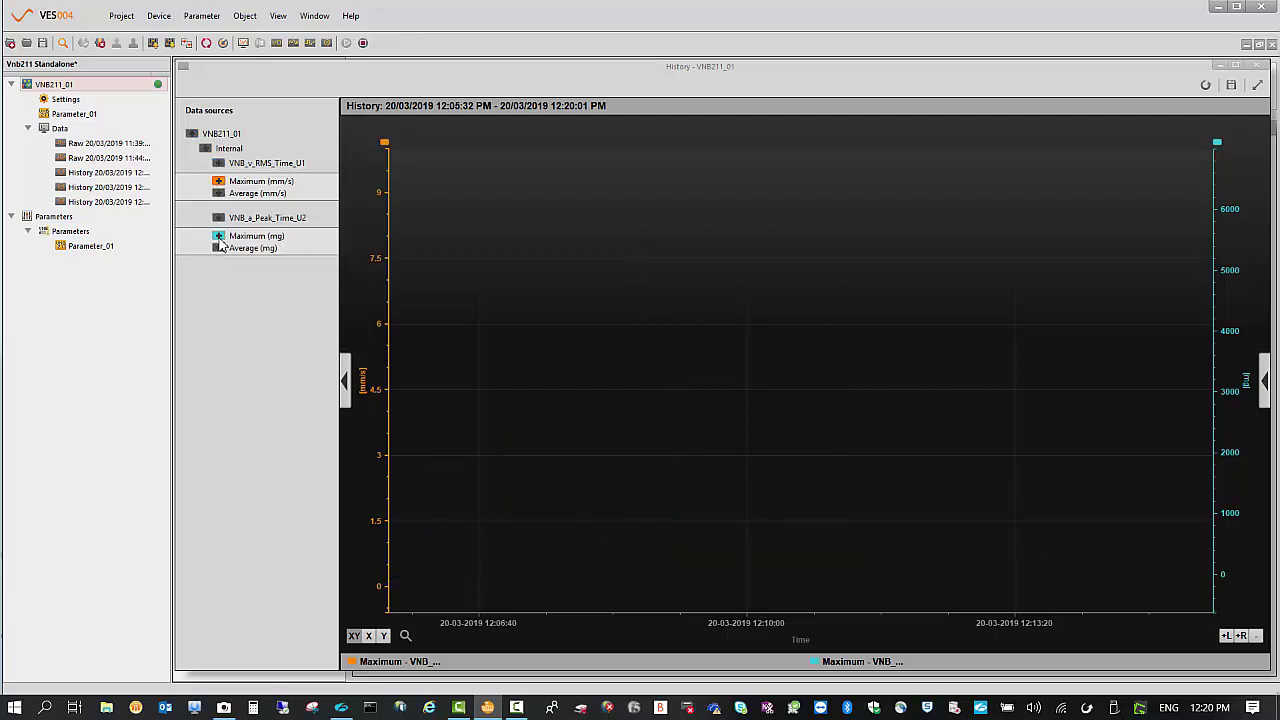
click(219, 237)
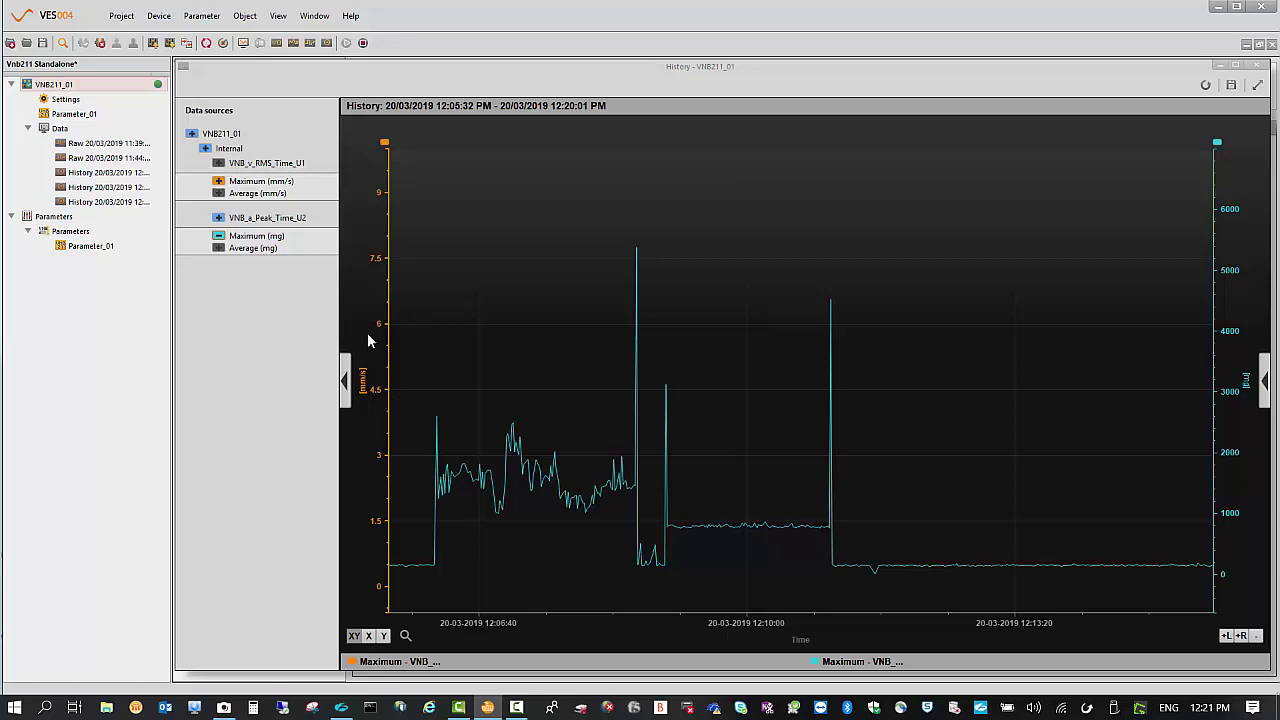
Delete the mm/s axis from the history graph and plot the VNB_v_RMS_Time_U1 maximum again.
right_click(384, 363)
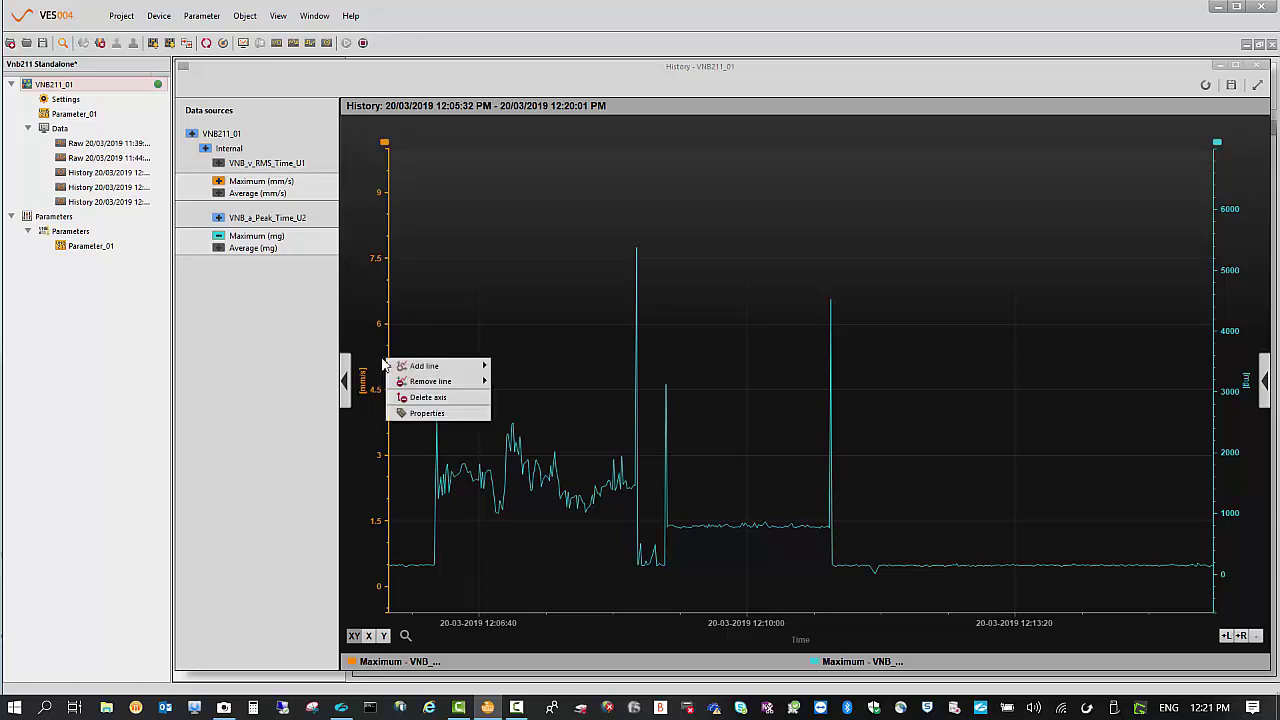
click(432, 398)
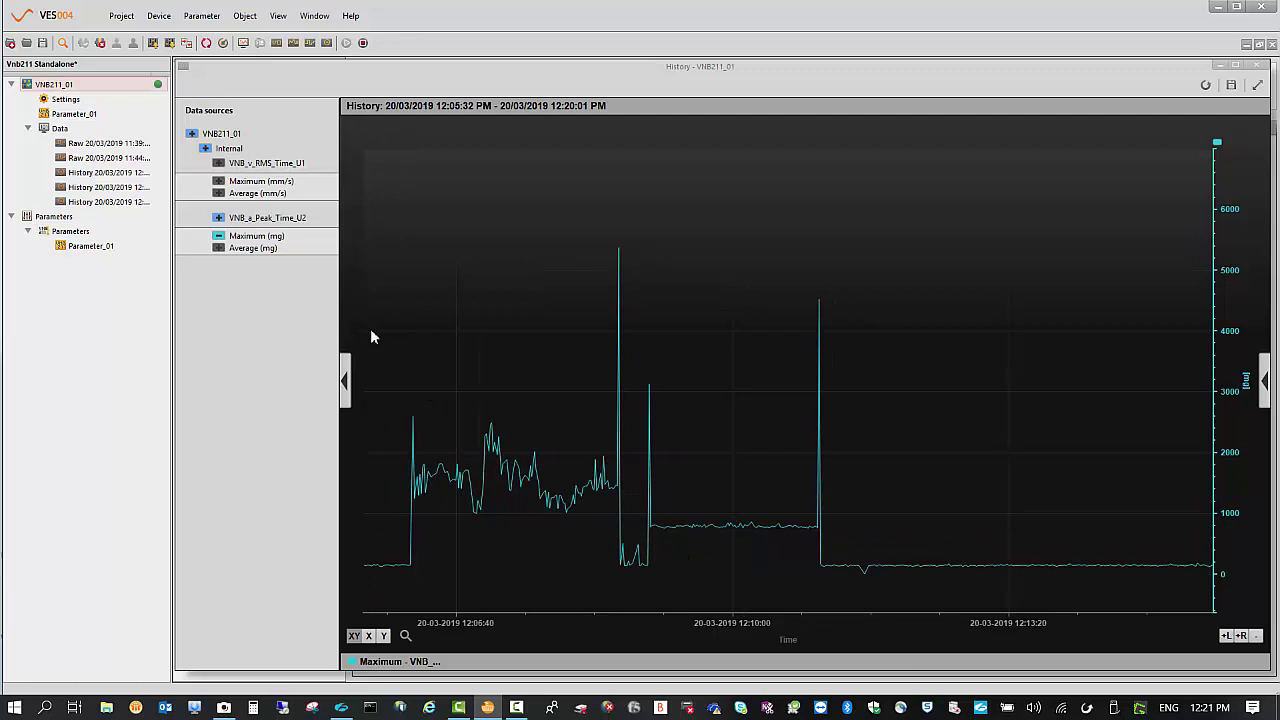
click(218, 186)
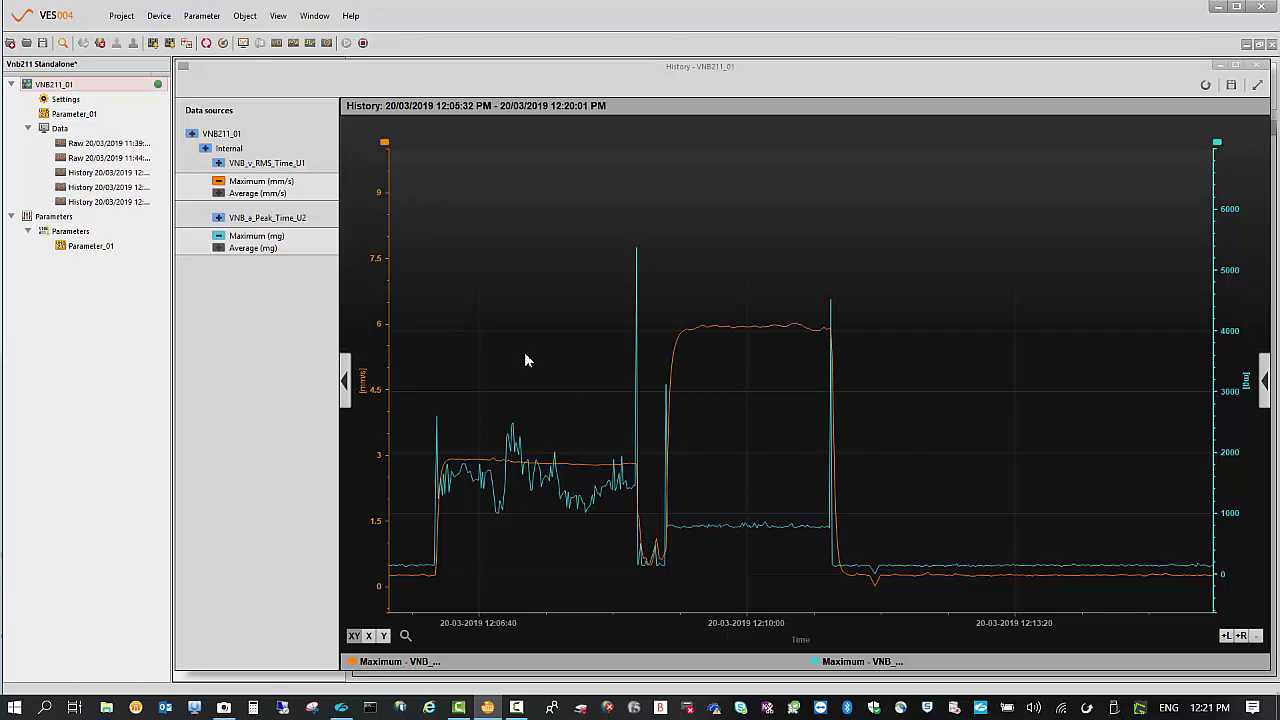
Open Parameter_01 and delete its OUT1_Warning alarm.
double_click(90, 246)
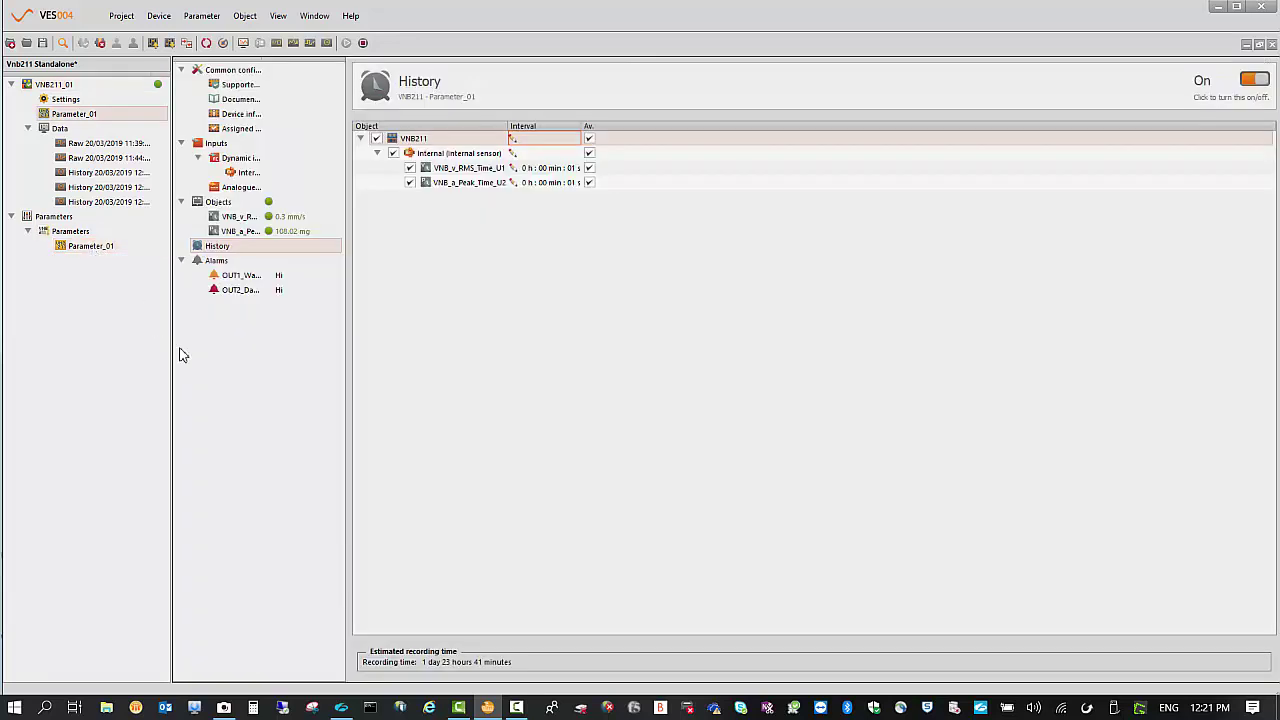
click(232, 276)
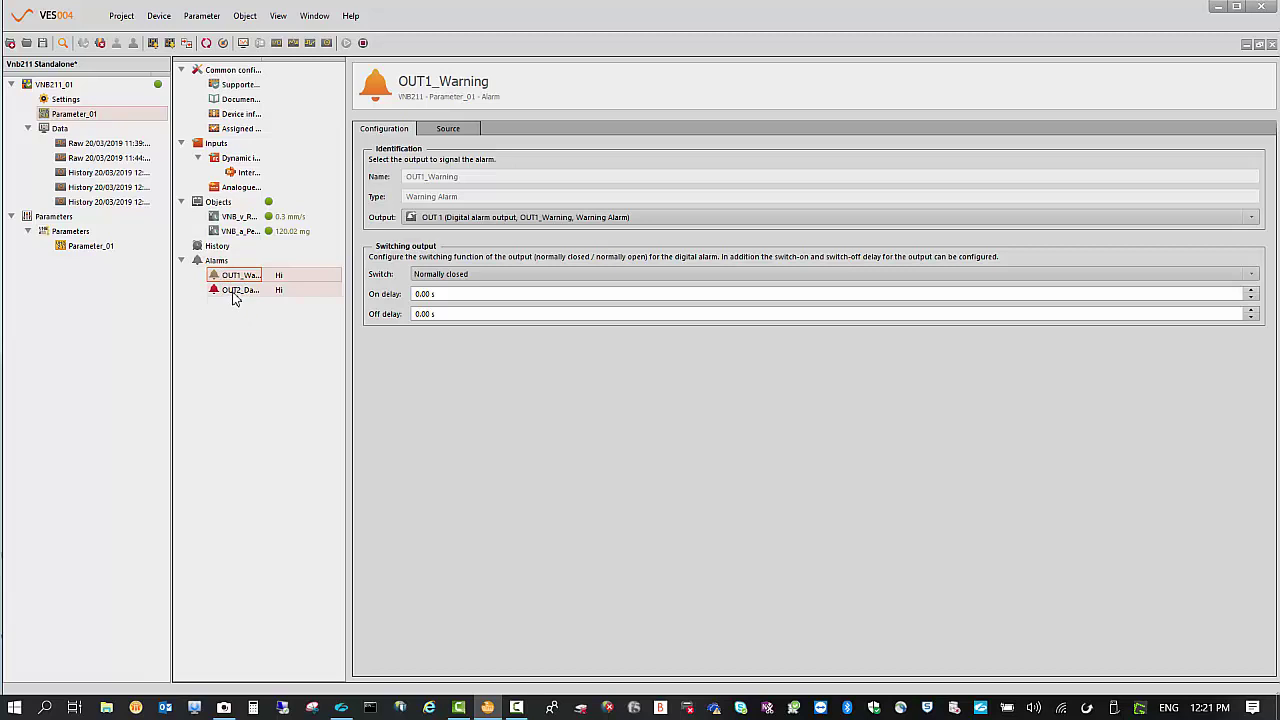
right_click(240, 278)
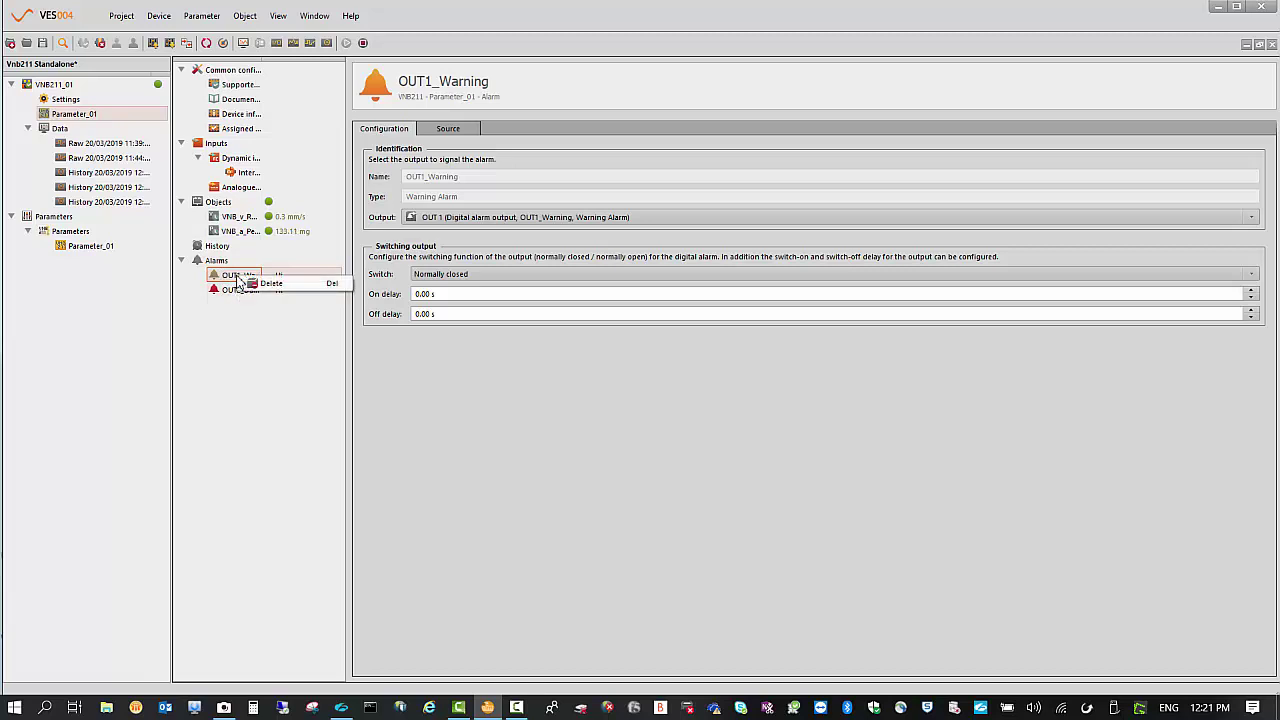
click(276, 284)
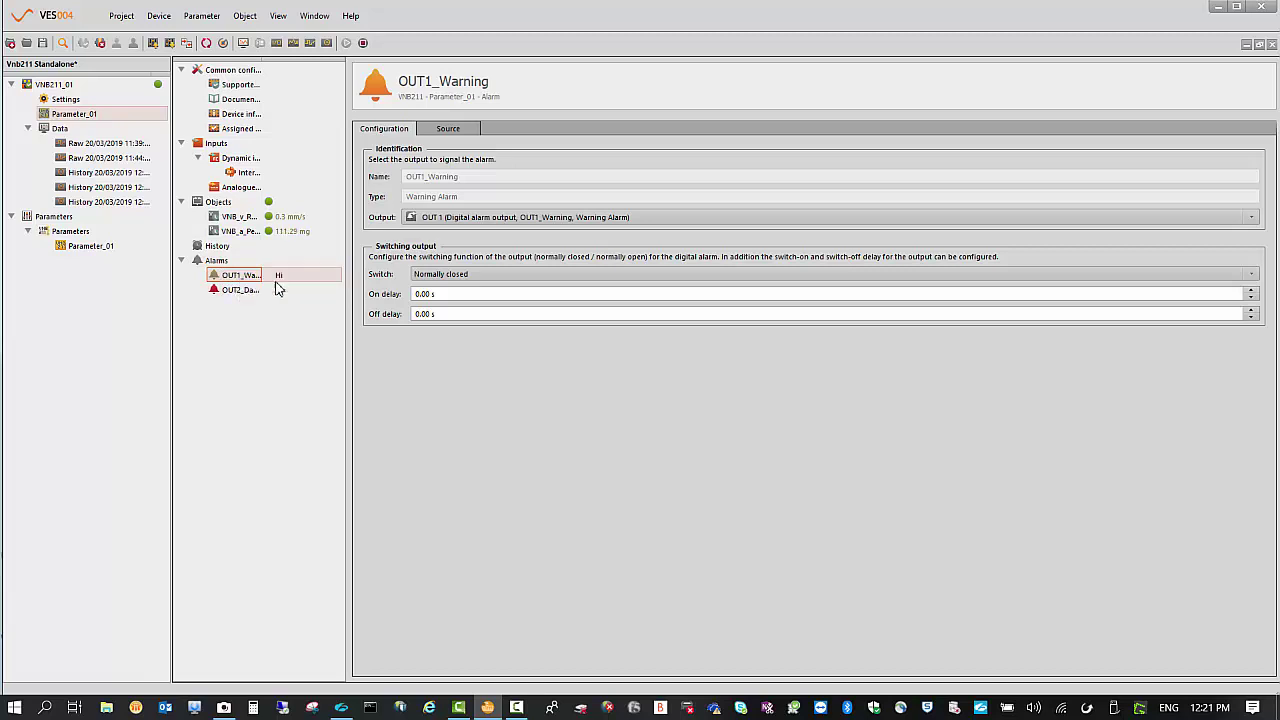
Add a new analogue alarm to the alarms of Parameter_01.
drag(229, 277, 218, 262)
right_click(218, 262)
mouse_move(262, 268)
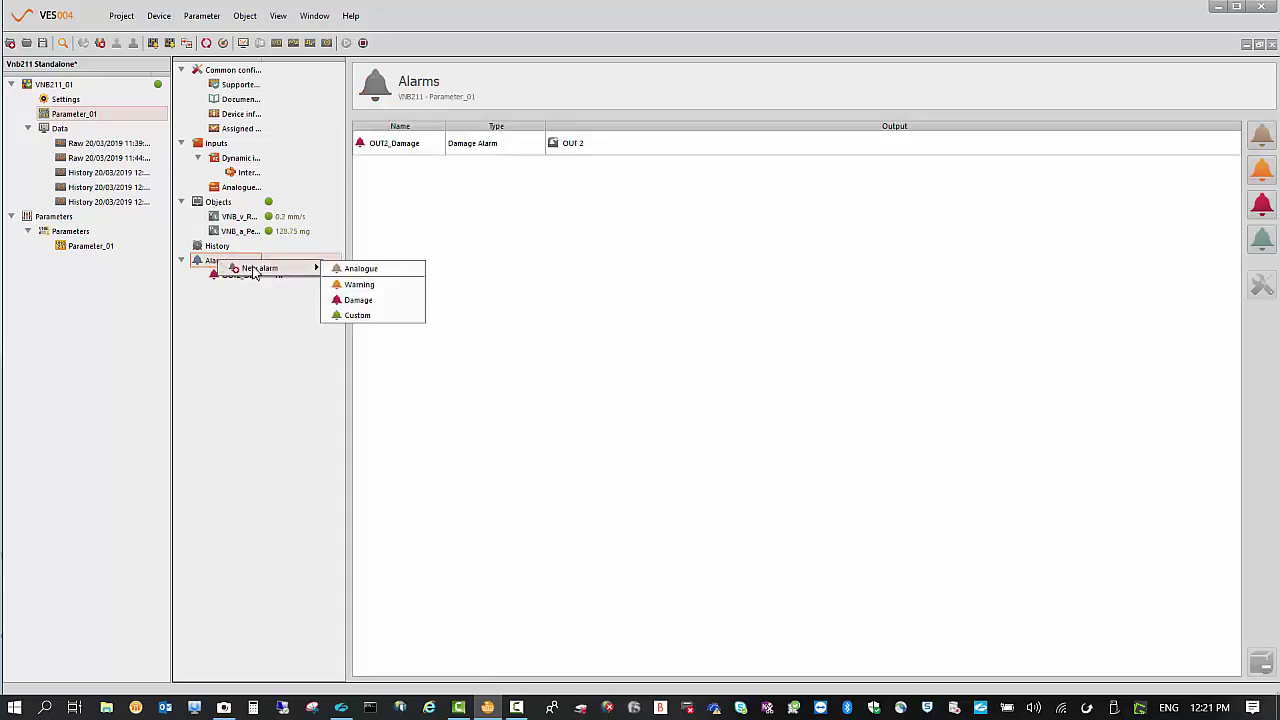
click(362, 272)
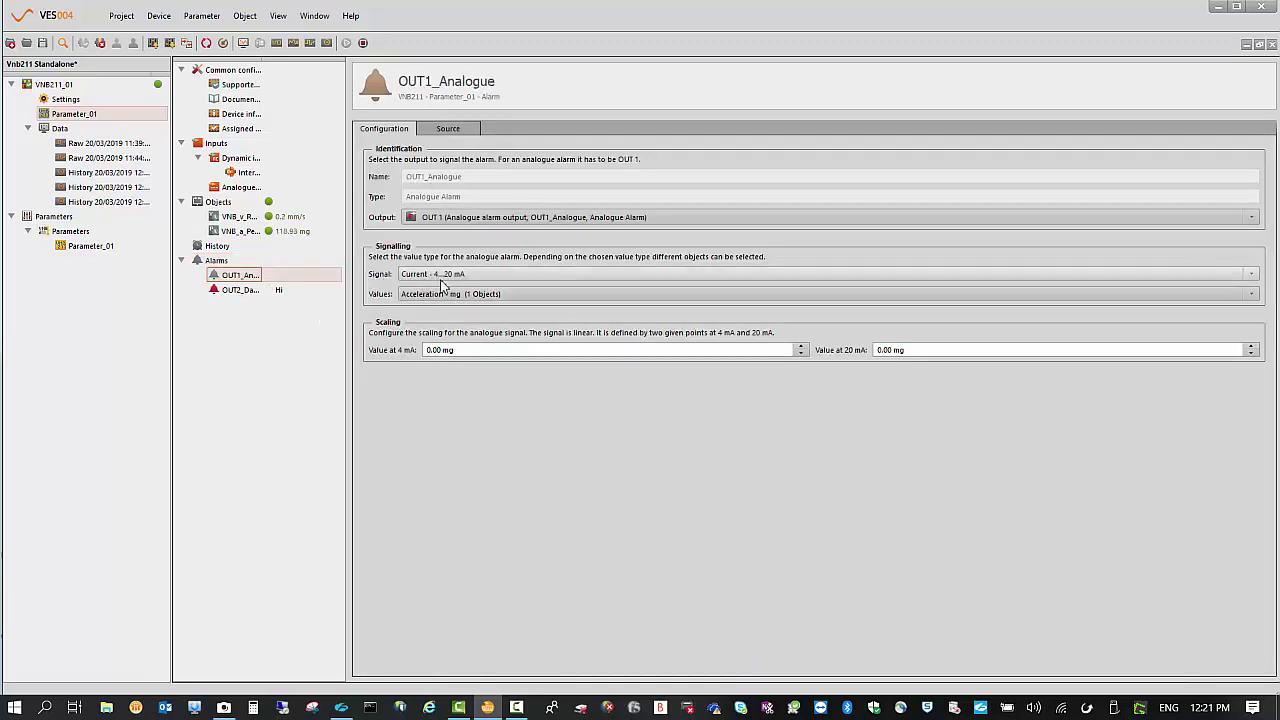
Set the analogue alarm's values to Velocity - mm/s with 25 mm/s at 20 mA, and check its alarm source.
click(1251, 298)
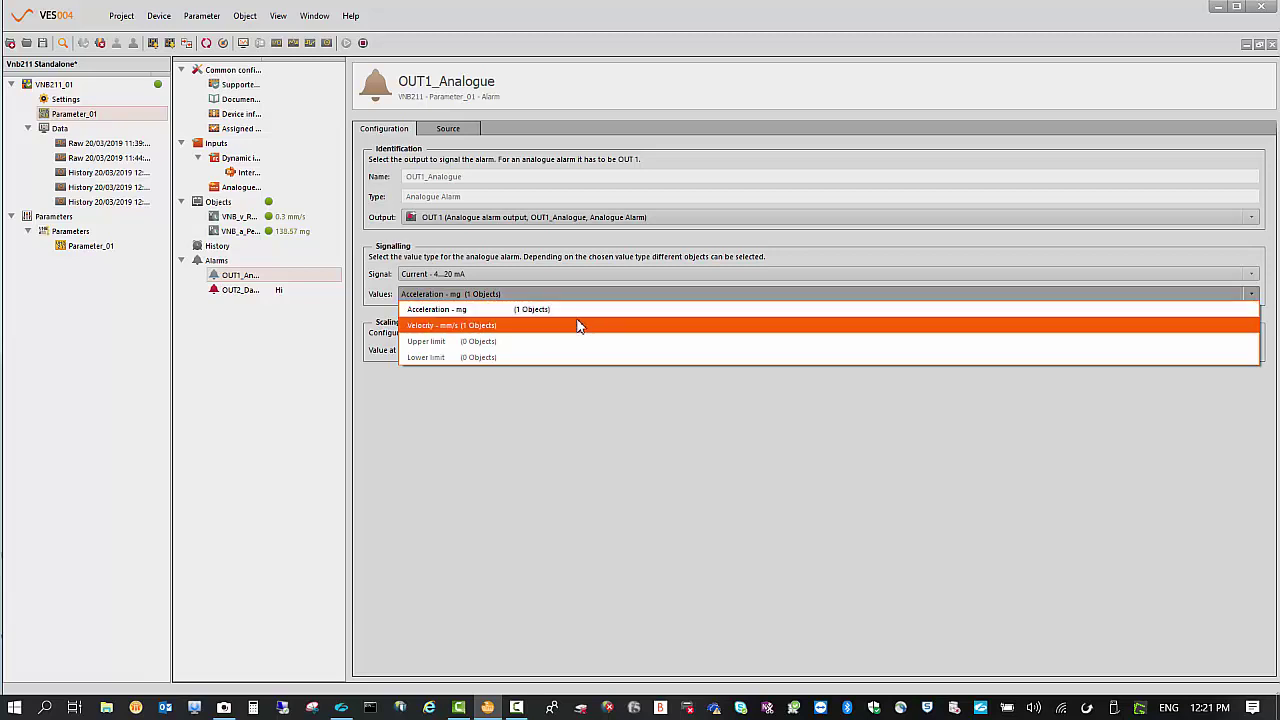
click(566, 328)
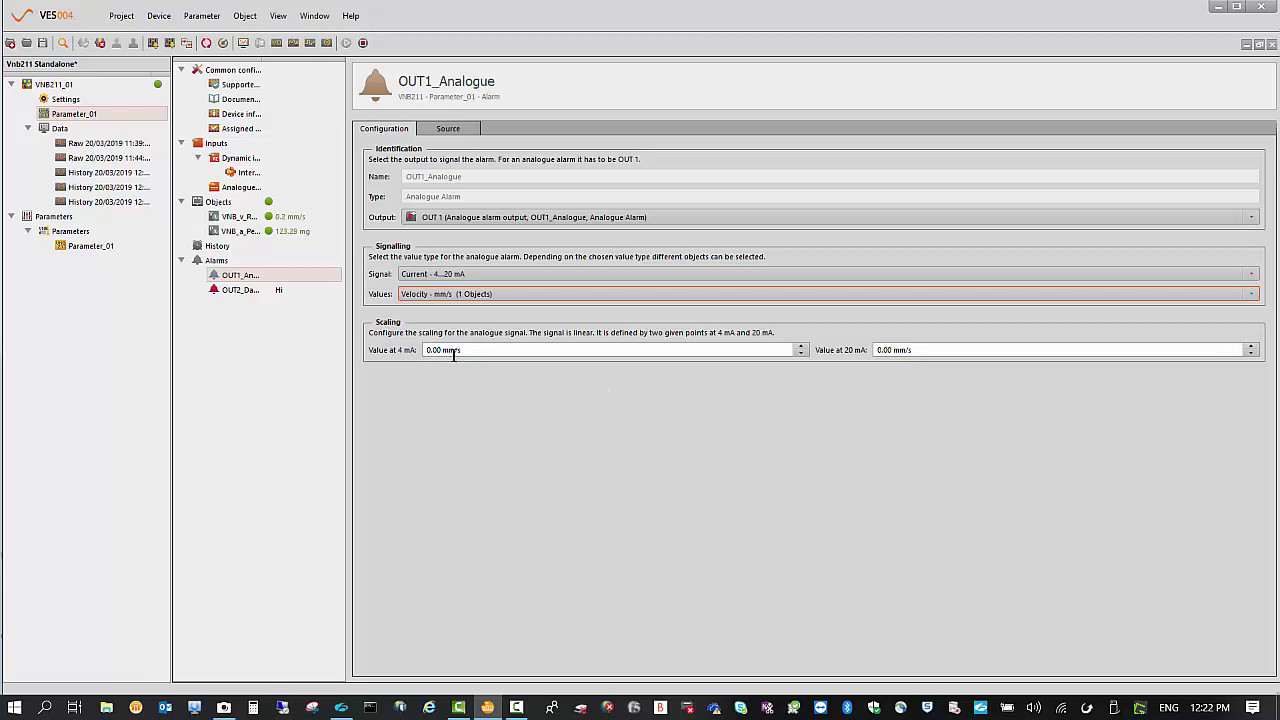
click(925, 352)
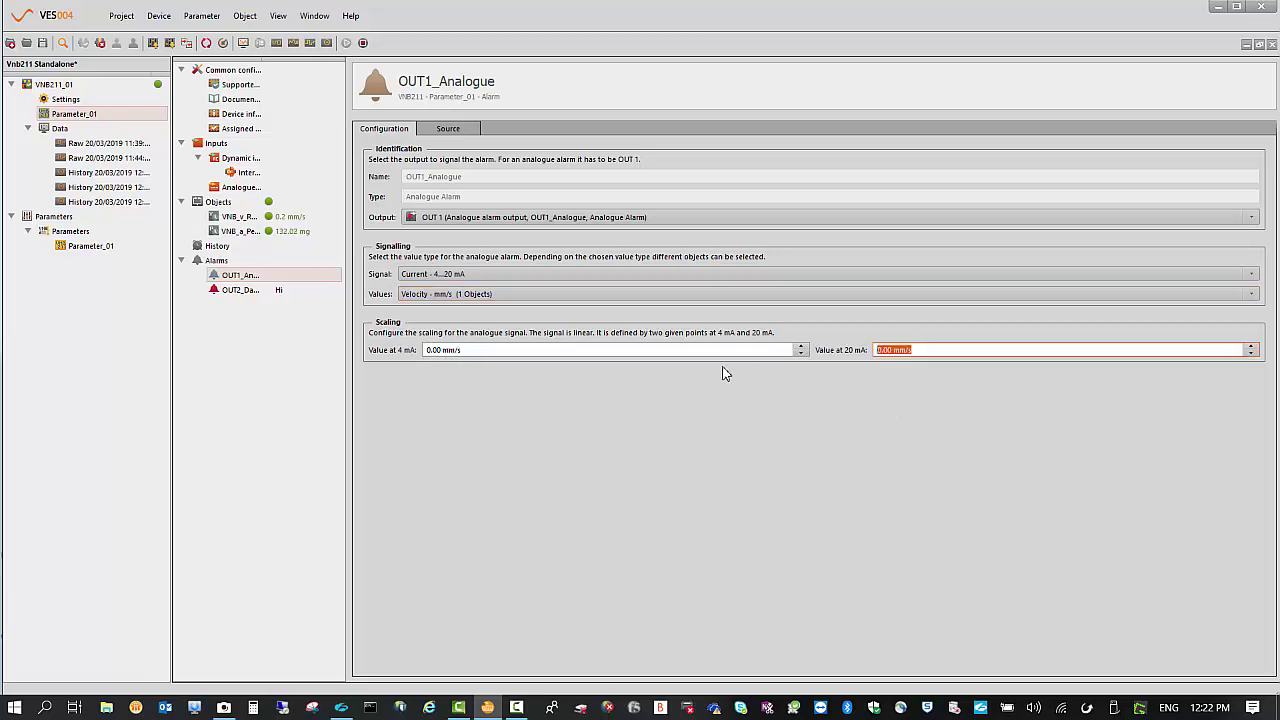
text(25)
click(448, 129)
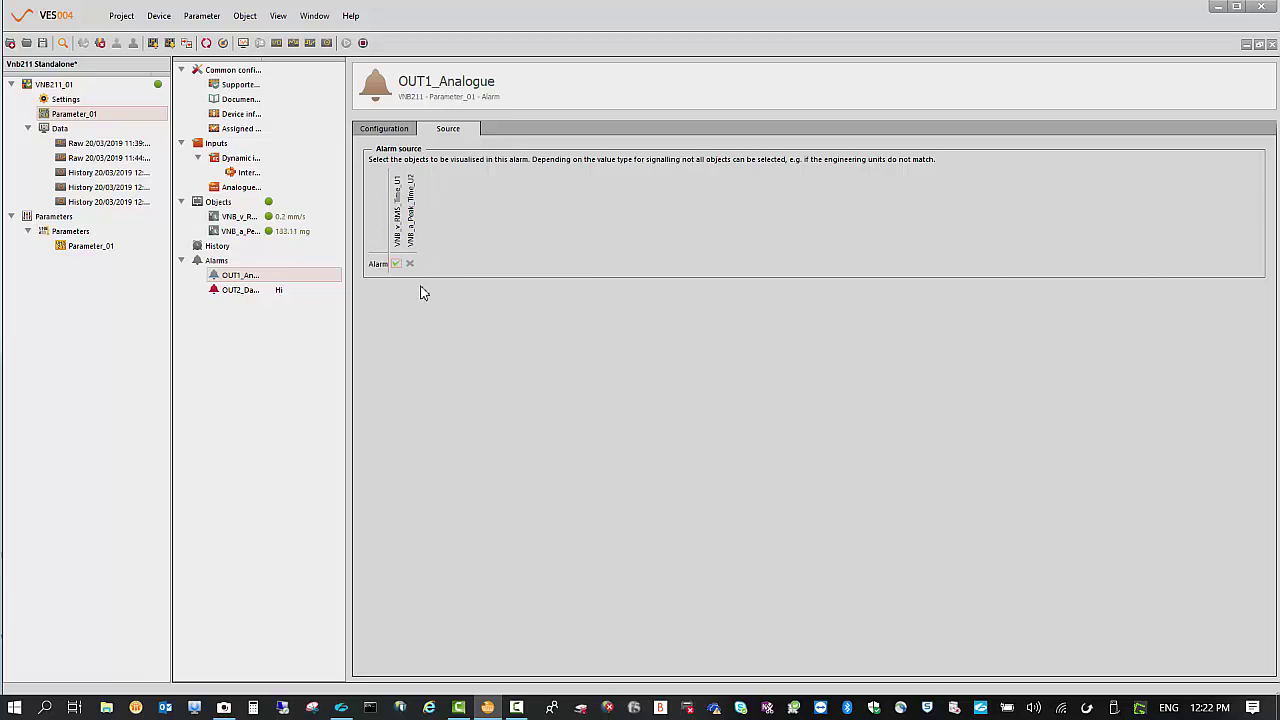
Save the project including the loaded history, and write the parameters to the VNB211 device.
click(42, 43)
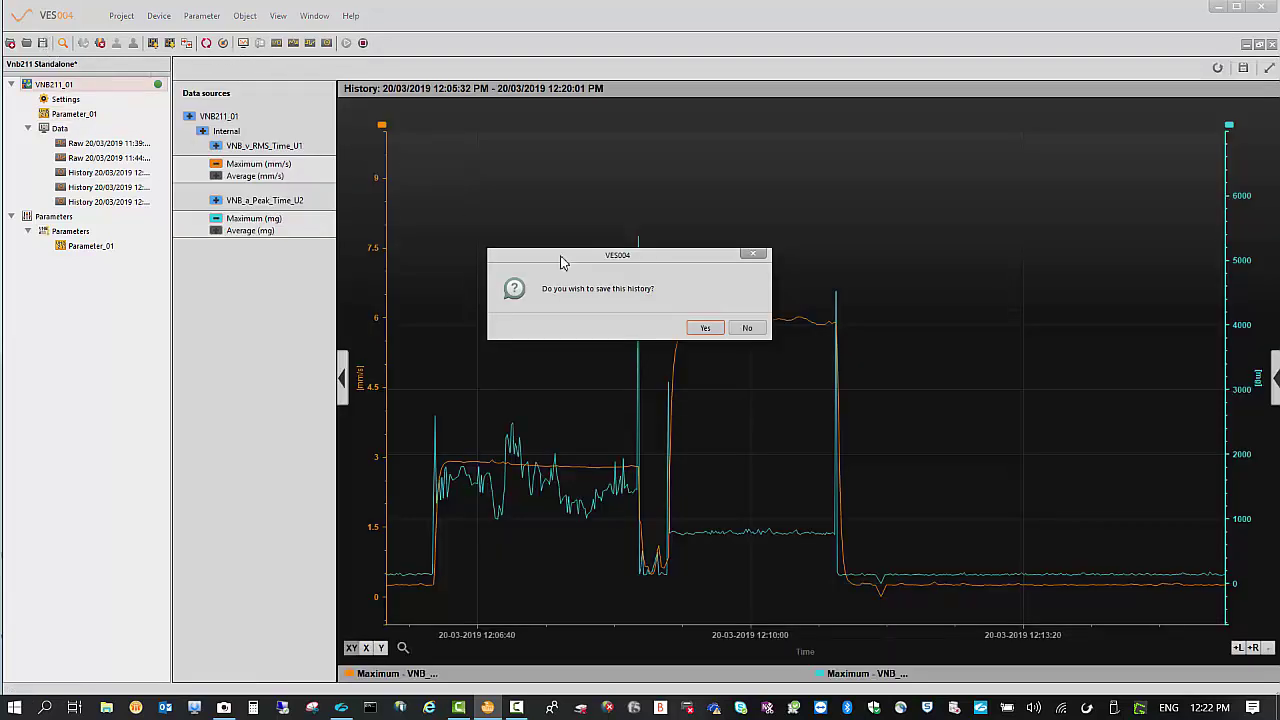
click(705, 329)
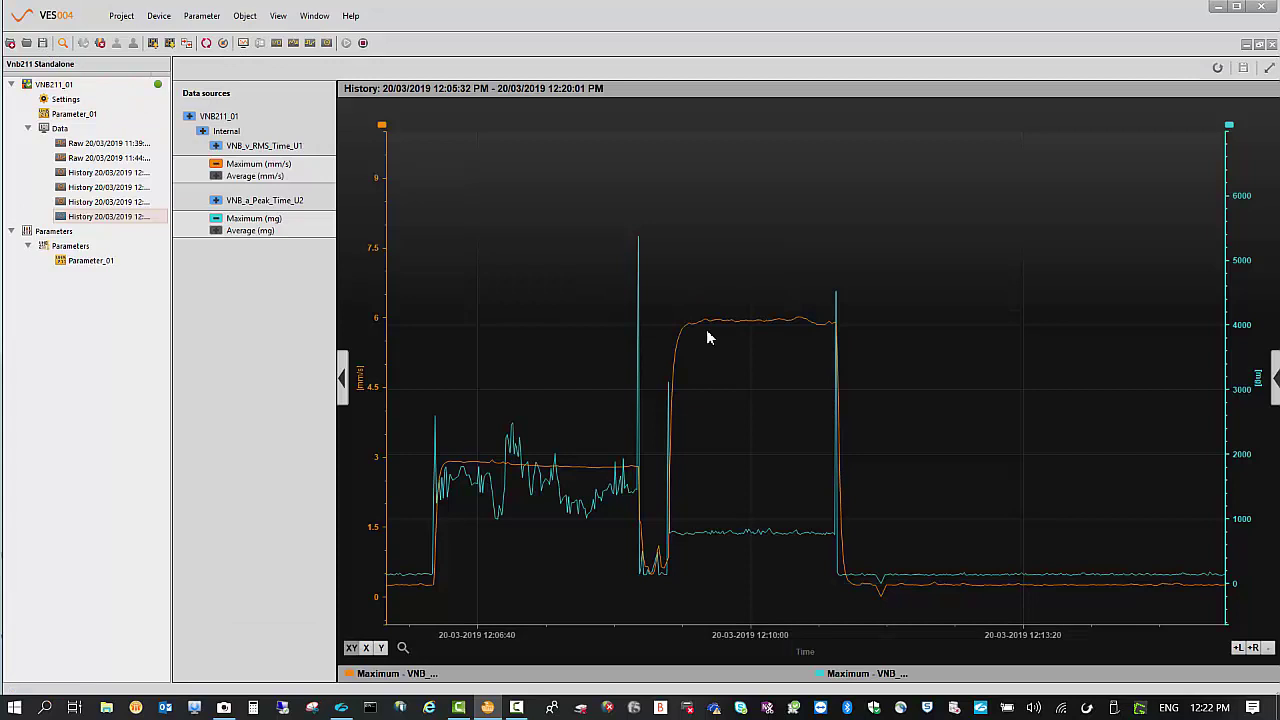
click(99, 43)
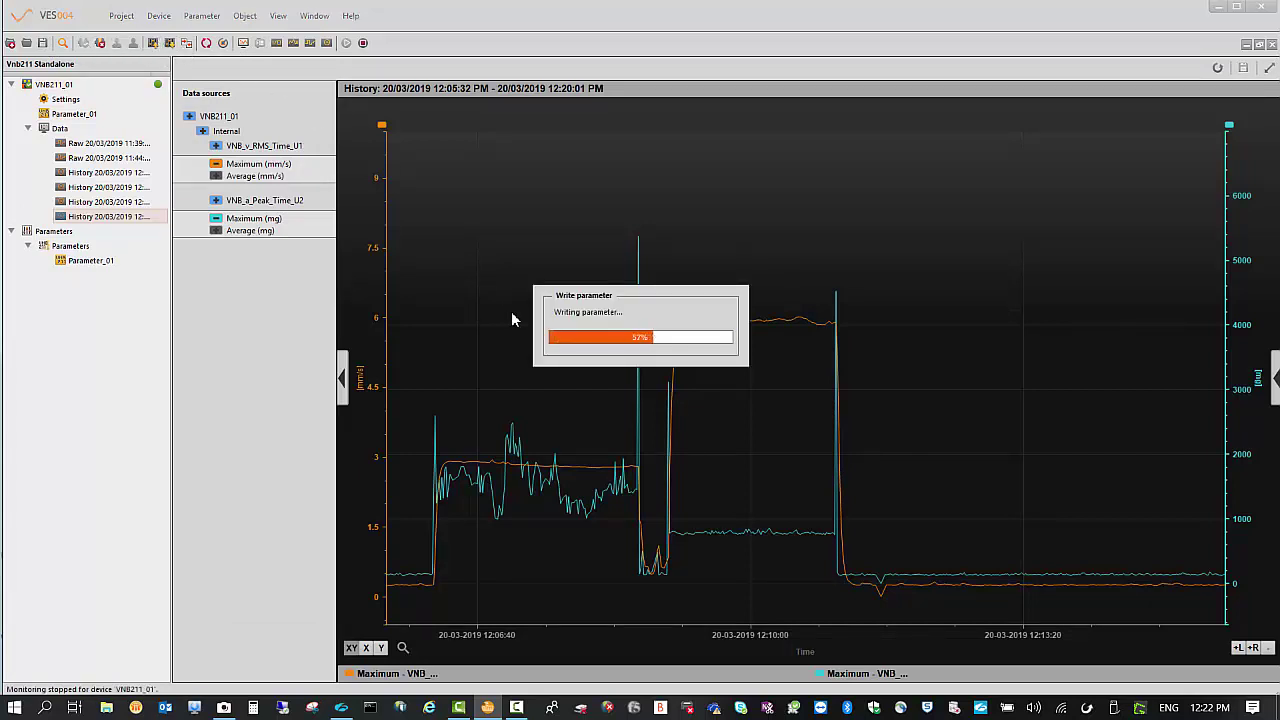
Open Parameter_01 to examine the analogue alarm's output current, and open the live data monitoring.
click(104, 268)
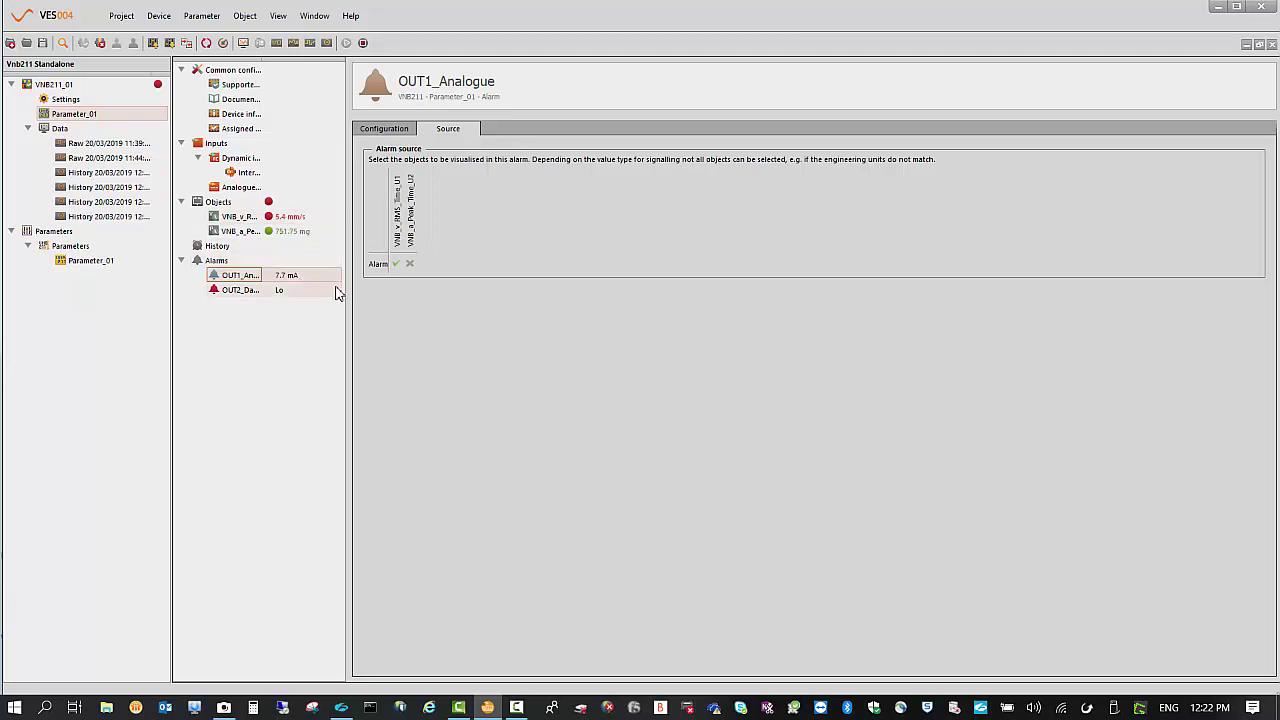
click(240, 44)
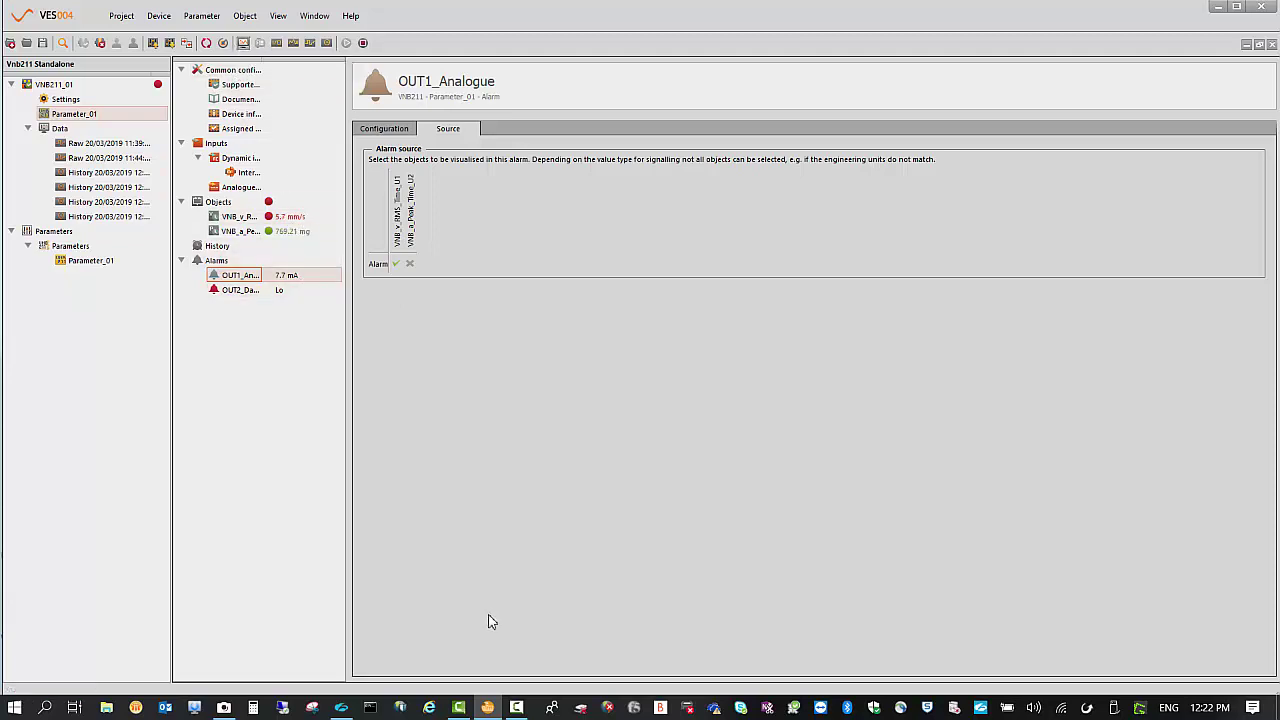